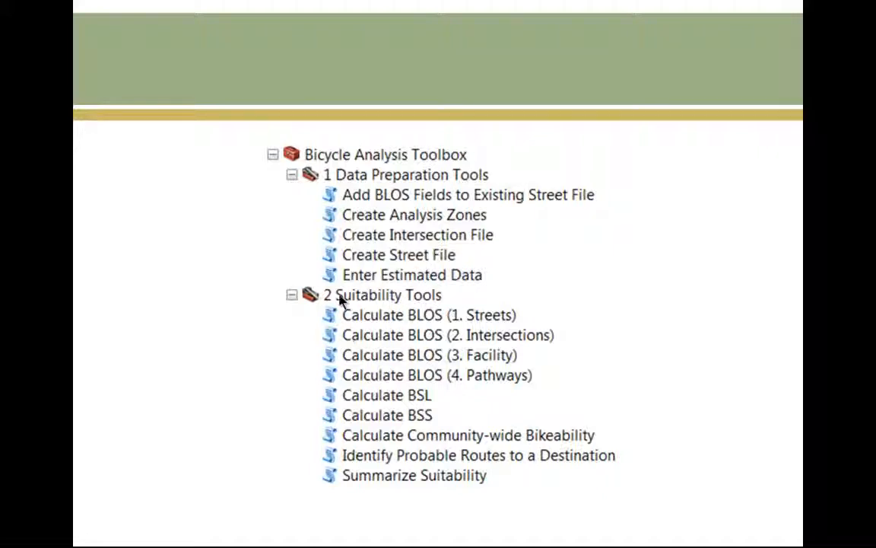
left_click(203, 303)
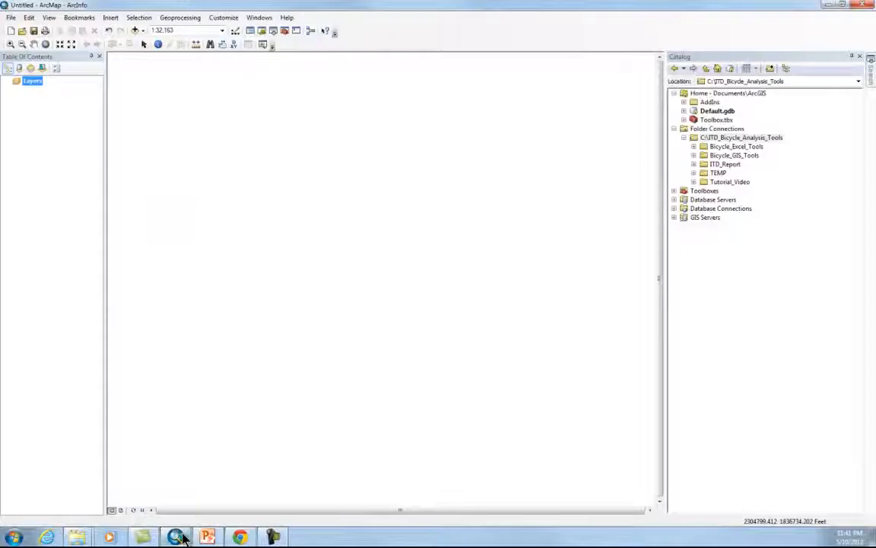
Expand the Bicycle_GIS_Tools folder to list its ExampleData shapefiles and the scripts in the 2 Suitability Tools toolset
left_click(730, 139)
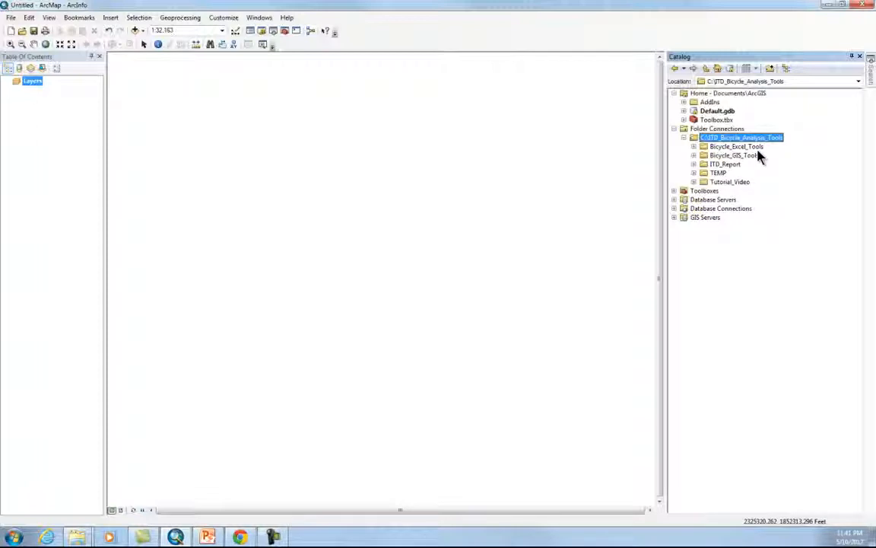
left_click(694, 155)
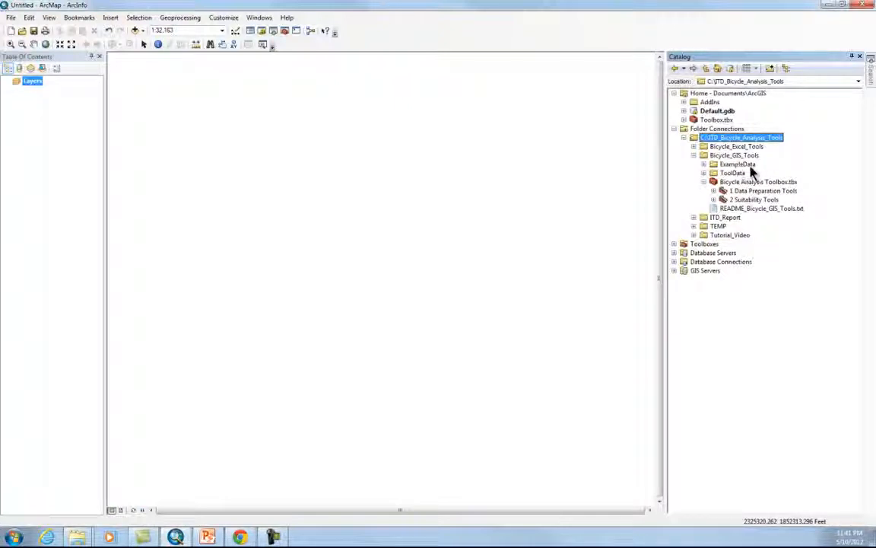
left_click(704, 164)
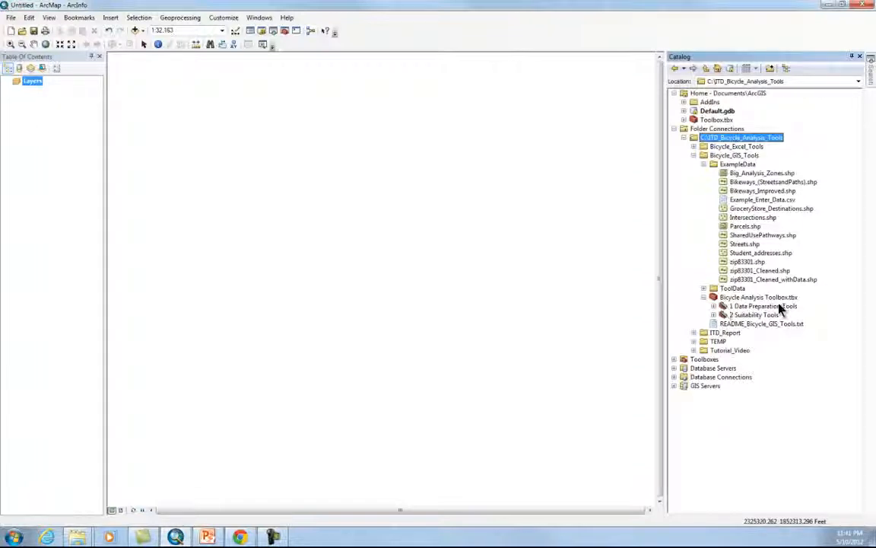
left_click(713, 306)
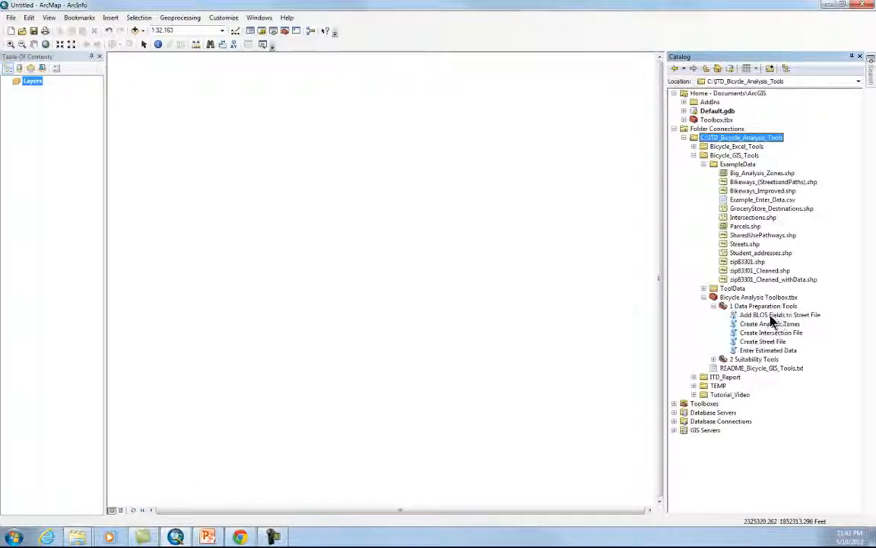
left_click(714, 306)
left_click(713, 315)
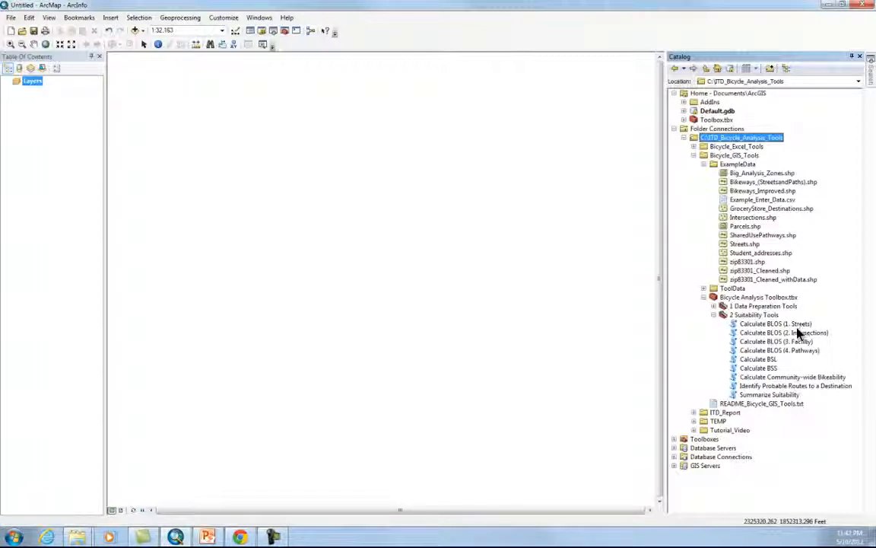
Add Streets.shp from the ExampleData folder to the map and review the layer's attribute table
left_click(744, 244)
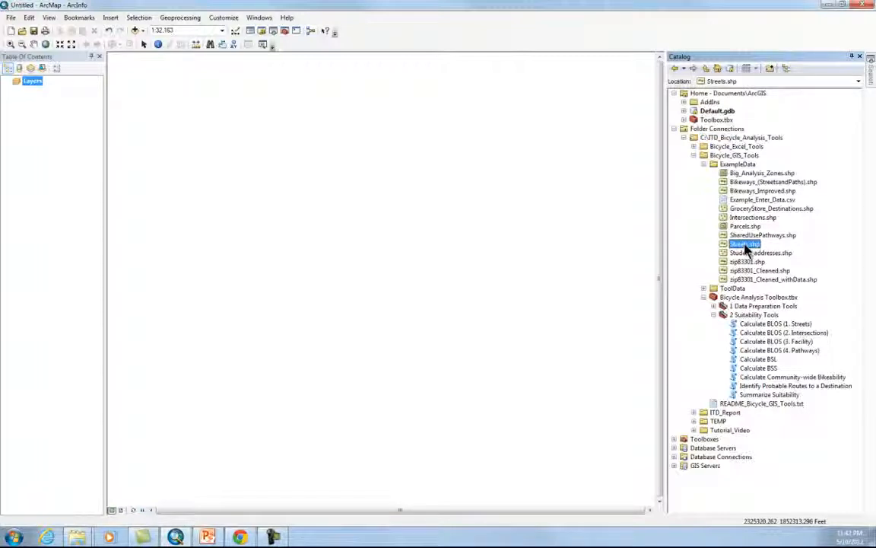
left_click_drag(745, 248, 531, 244)
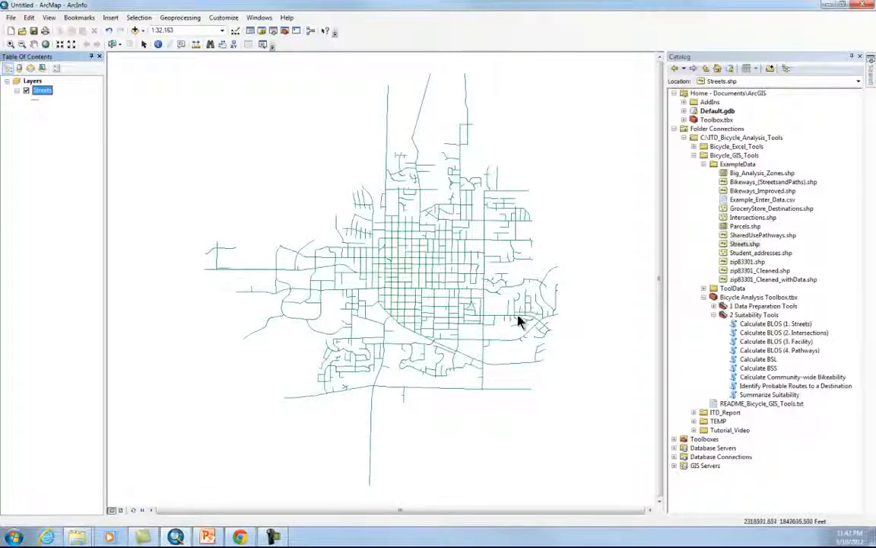
right_click(42, 90)
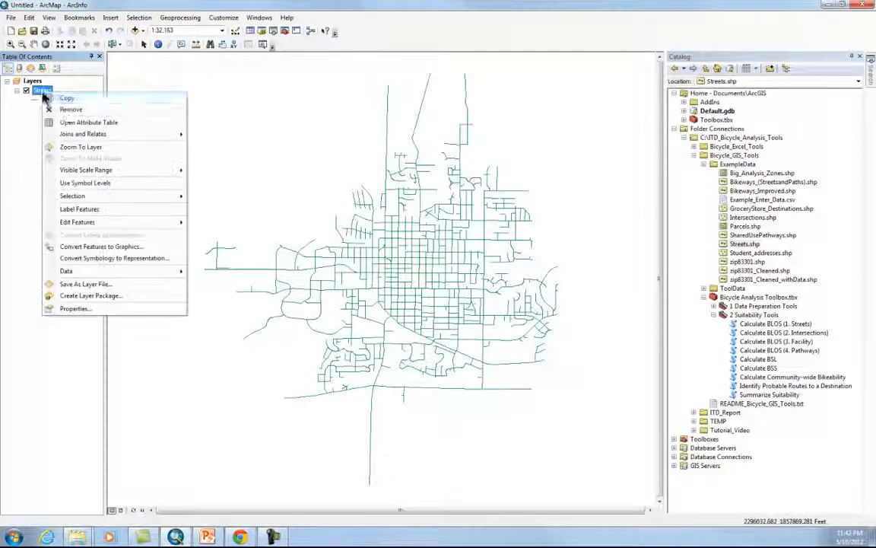
left_click(68, 119)
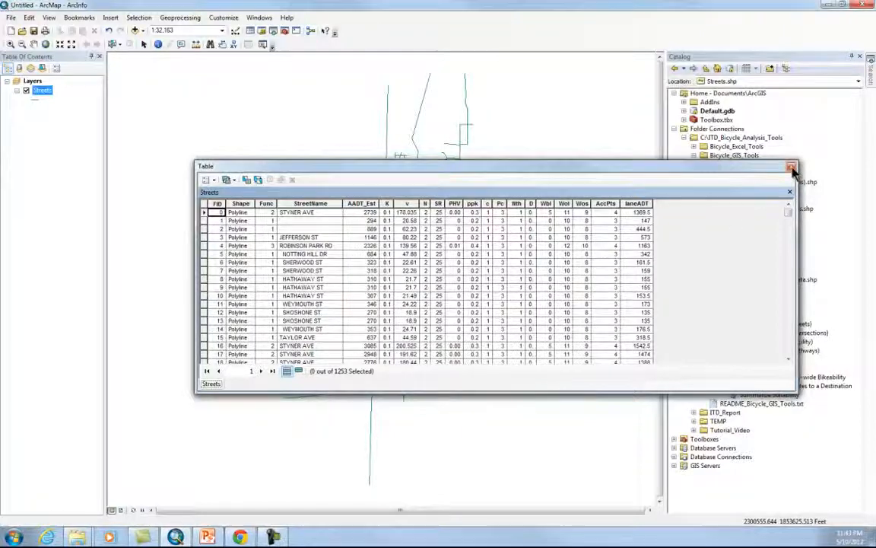
left_click(792, 168)
Open the Calculate BLOS (1. Streets) tool and read the help for its input and output parameters
left_click(759, 322)
double_click(759, 323)
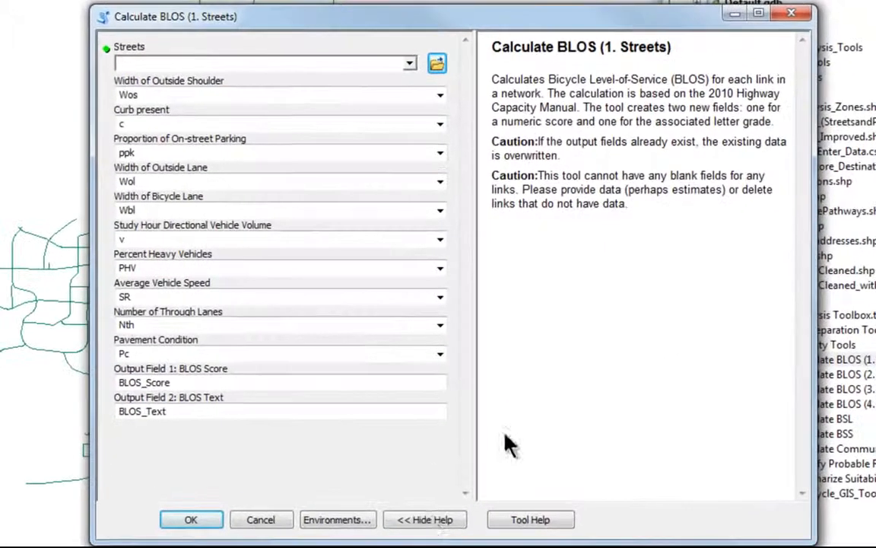
left_click(522, 420)
left_click(426, 523)
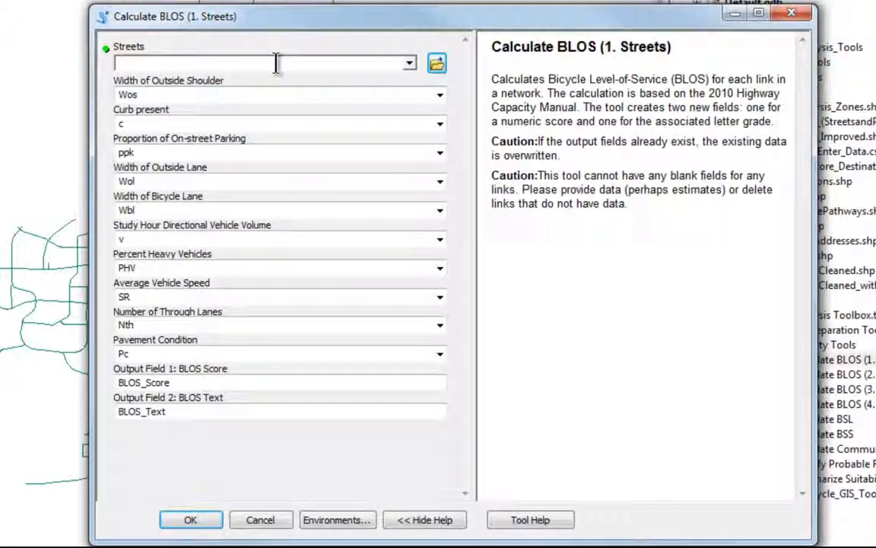
left_click(251, 62)
left_click(280, 94)
left_click(279, 122)
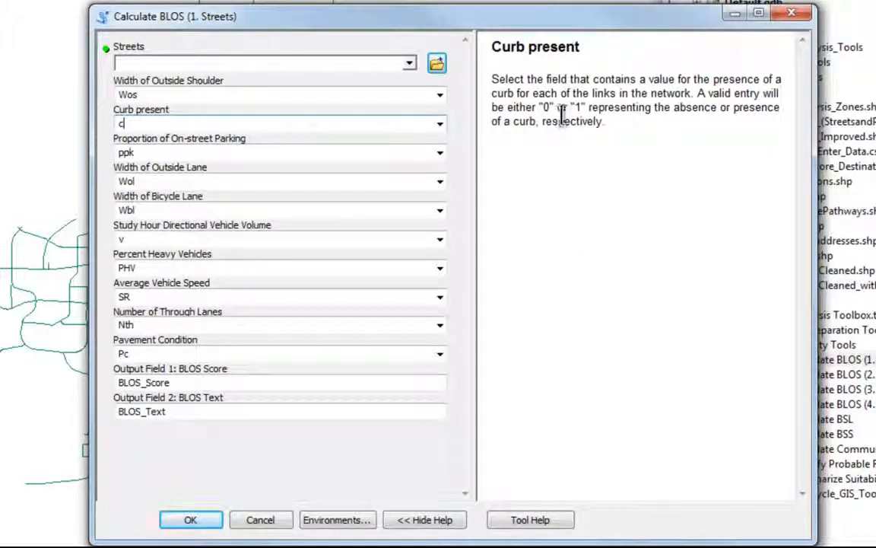
left_click(293, 150)
left_click(384, 182)
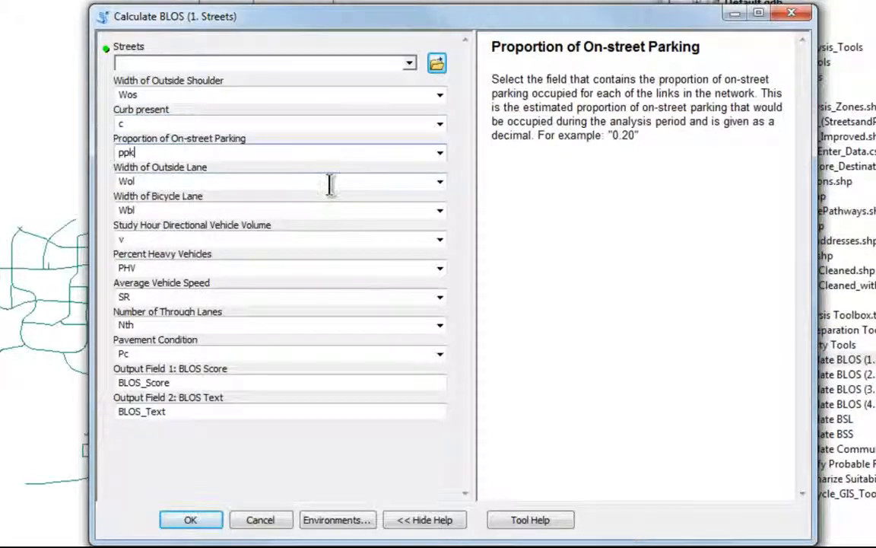
left_click(278, 384)
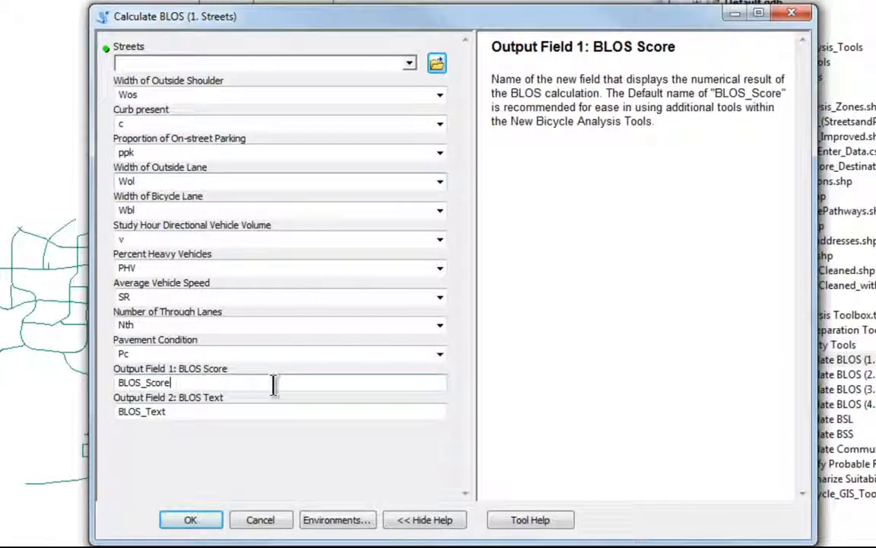
Run Calculate BLOS (1. Streets) on the Streets layer, keeping the default field mappings and the outputs BLOS_Score and BLOS_Text
left_click(261, 67)
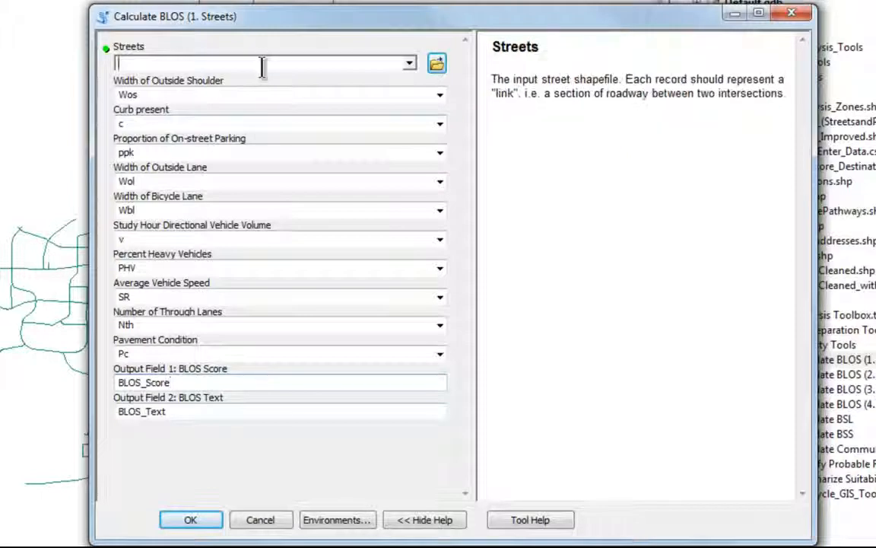
left_click(409, 64)
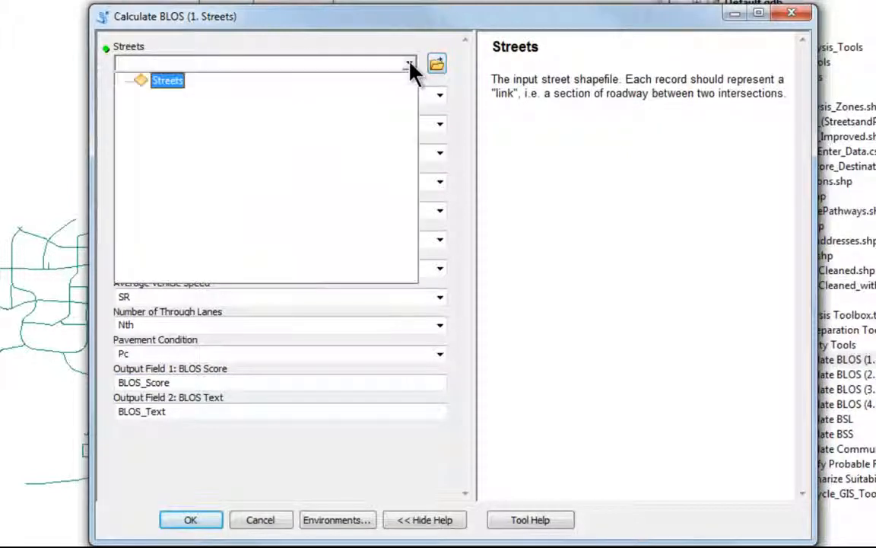
left_click(169, 81)
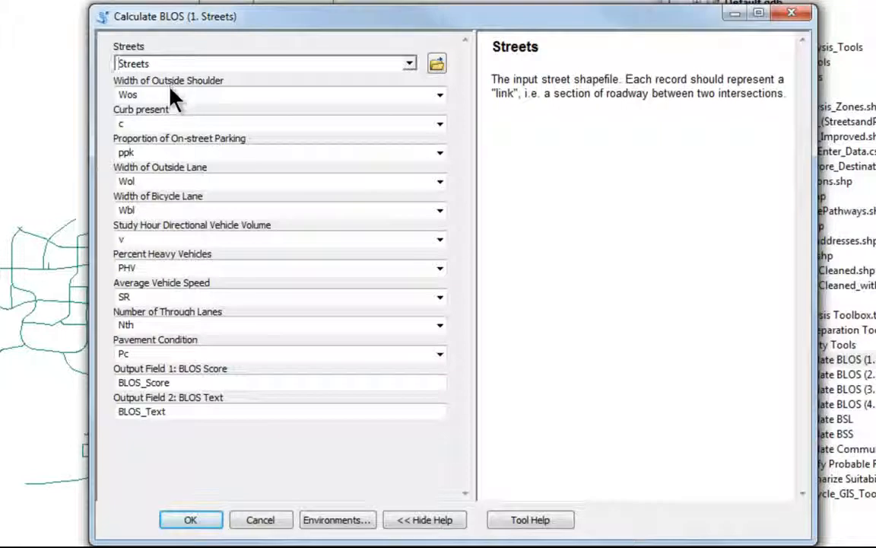
left_click(439, 95)
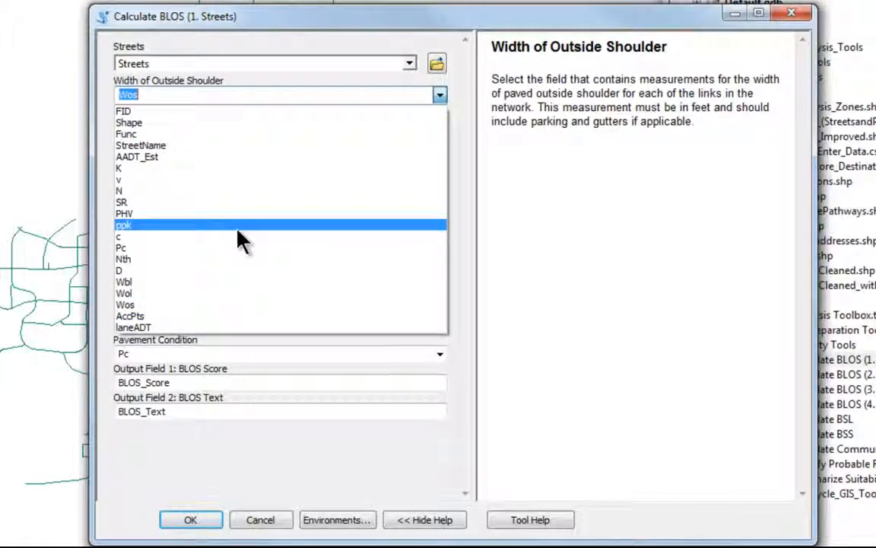
left_click(375, 20)
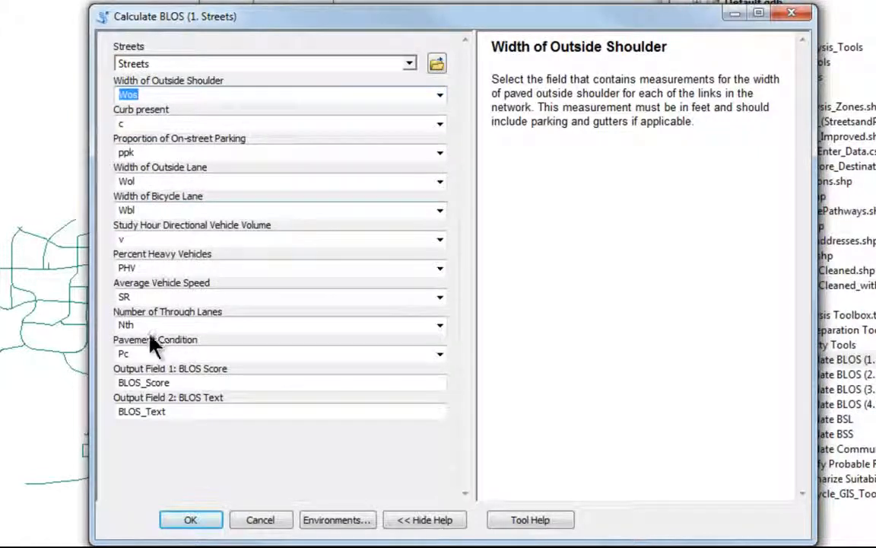
left_click(178, 382)
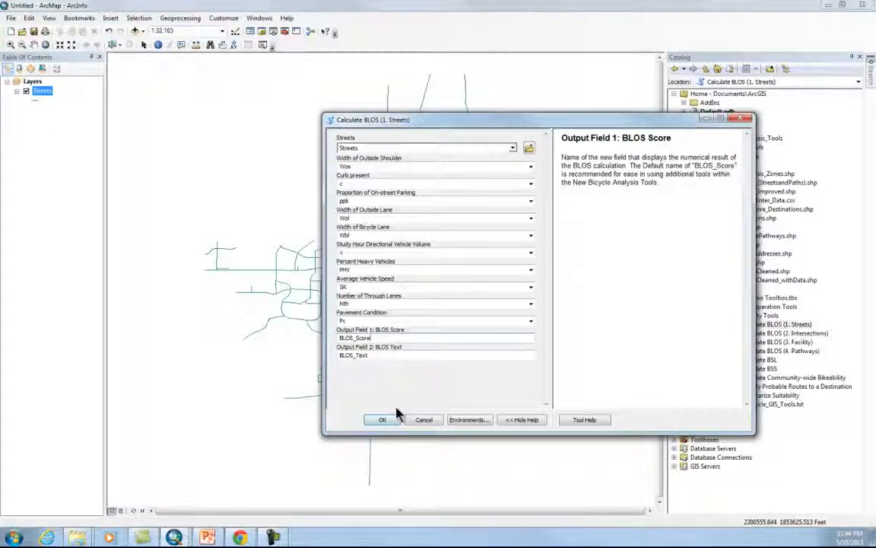
left_click(384, 423)
left_click(384, 423)
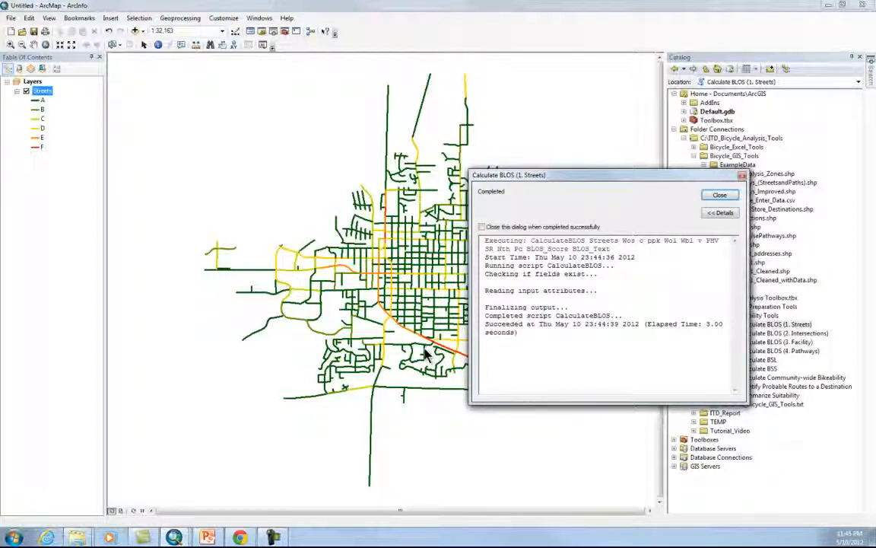
left_click(720, 196)
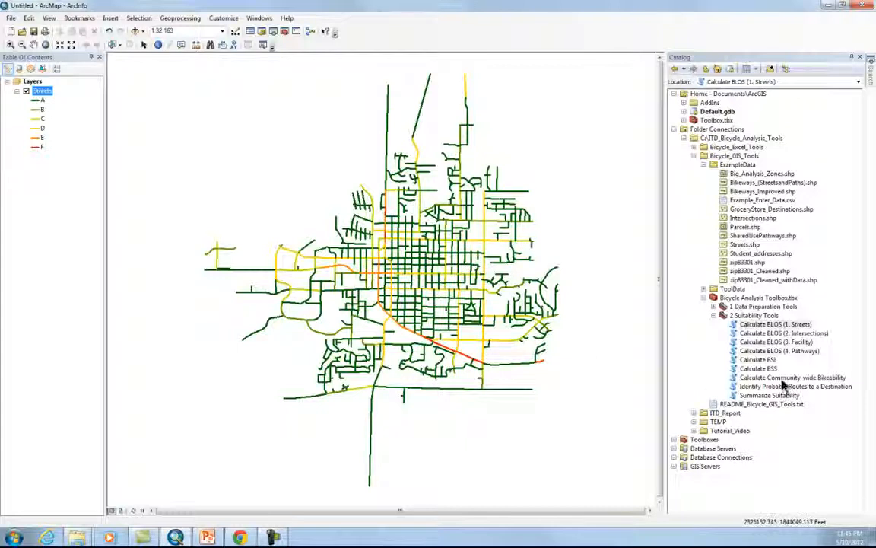
Examine the BLOS_Score and BLOS_Text fields in the Streets attribute table
right_click(39, 91)
left_click(72, 119)
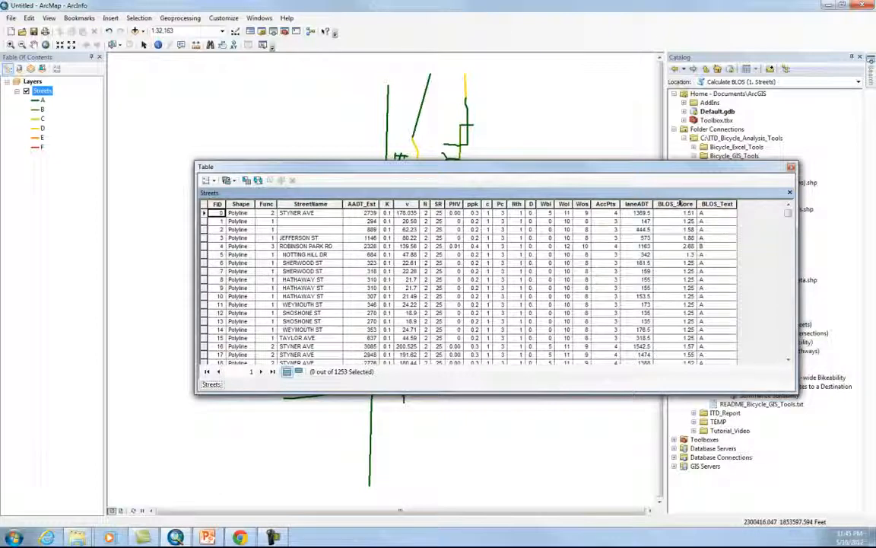
left_click(791, 166)
Add Intersections.shp from the ExampleData folder to the map and view its points with the Streets layer hidden and shown again
left_click(768, 334)
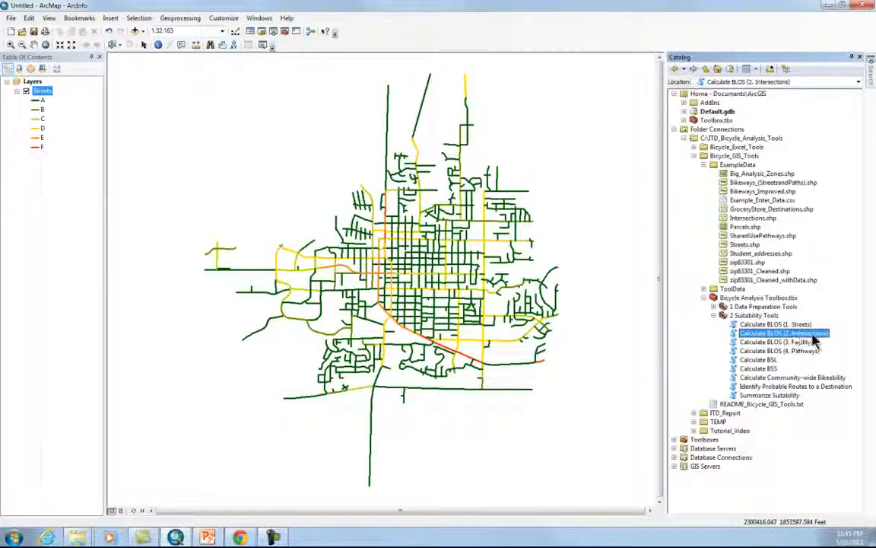
left_click(741, 219)
left_click_drag(742, 222, 595, 236)
left_click(27, 111)
left_click(27, 110)
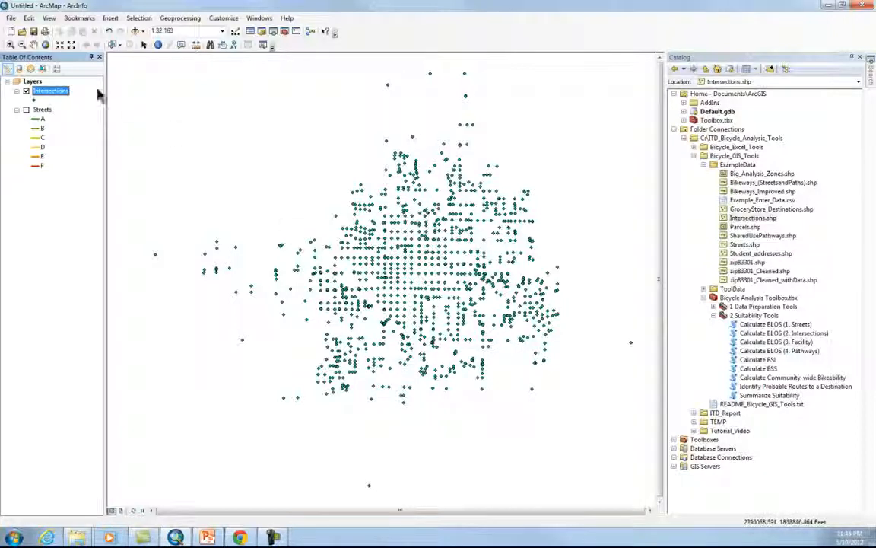
left_click(26, 110)
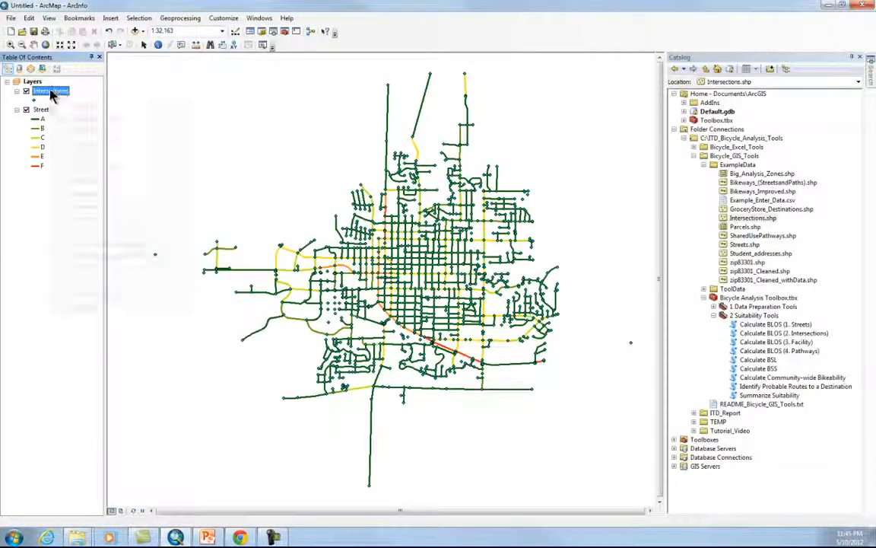
Review the fields in the Intersections attribute table
right_click(47, 90)
left_click(106, 117)
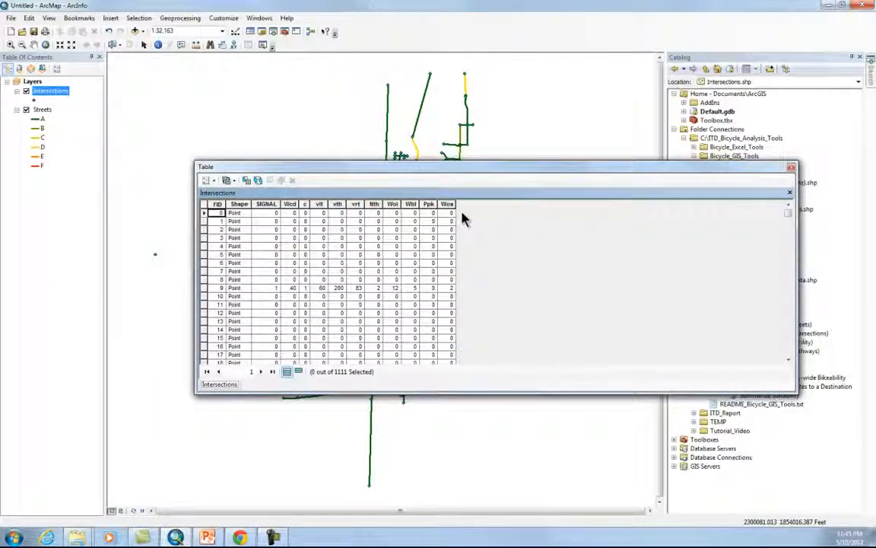
left_click(791, 168)
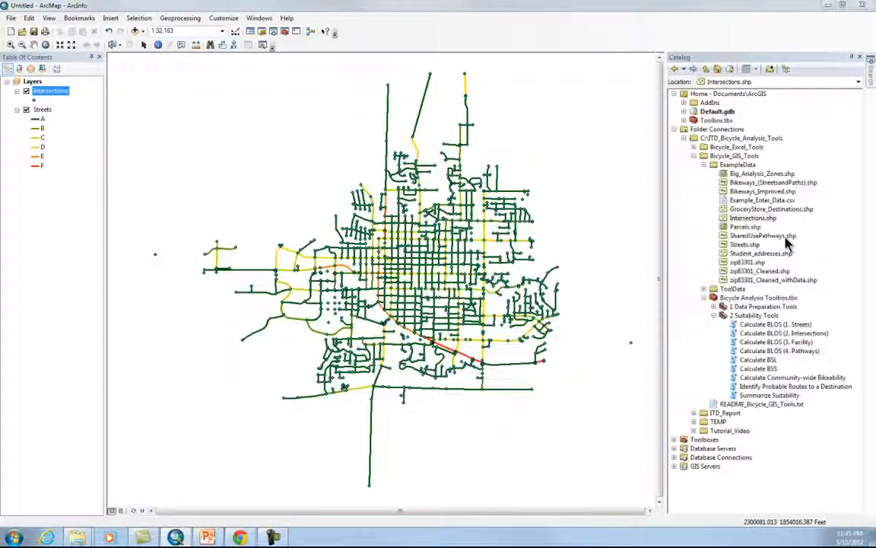
Open the Calculate BLOS (2. Intersections) tool and inspect the signalized intersection record with FID 9 in the Intersections attribute table
double_click(761, 335)
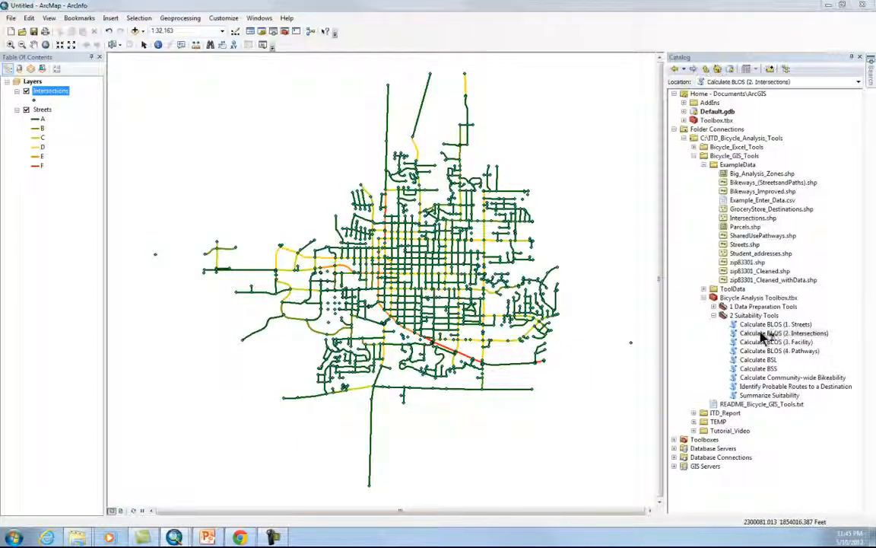
left_click_drag(459, 120, 586, 121)
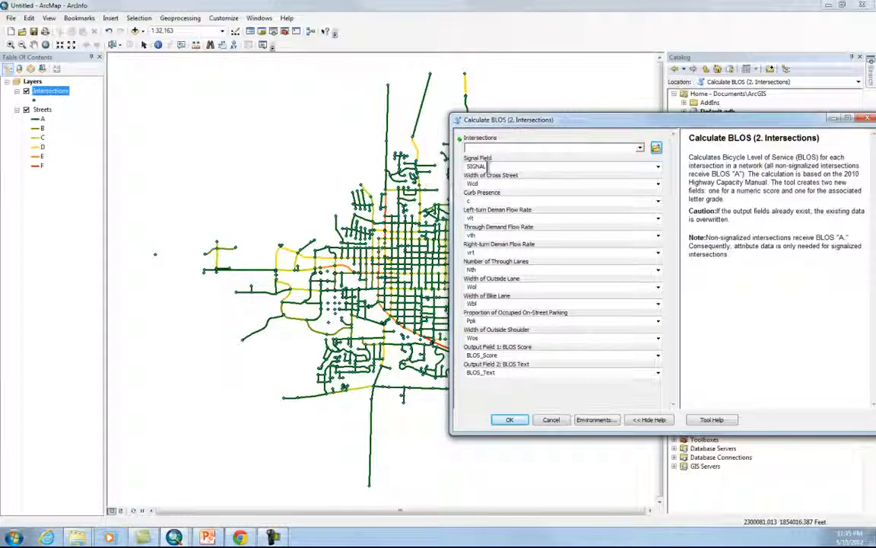
right_click(38, 92)
left_click(80, 123)
left_click_drag(446, 175, 339, 200)
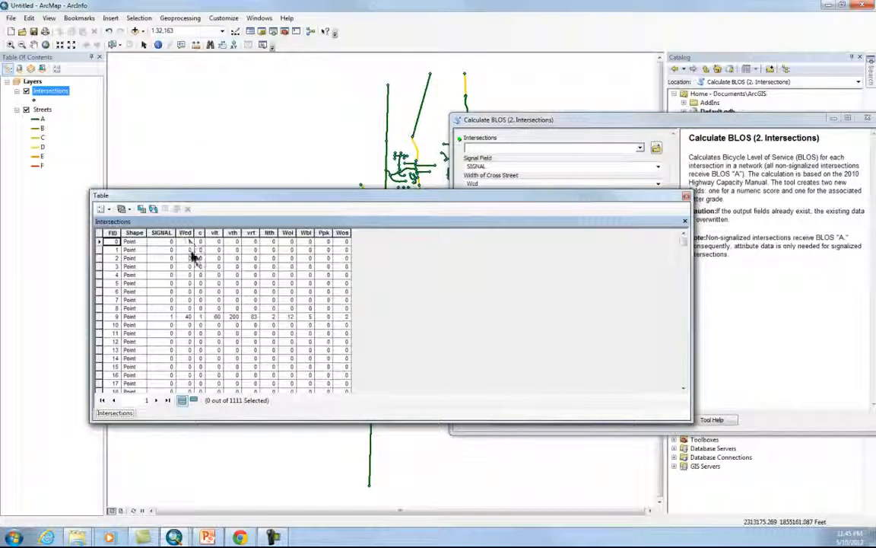
left_click(100, 317)
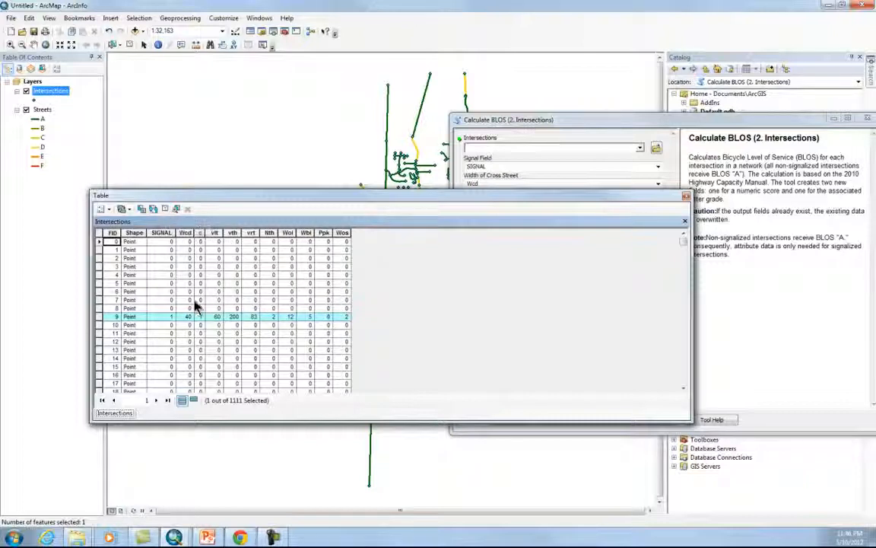
left_click(163, 208)
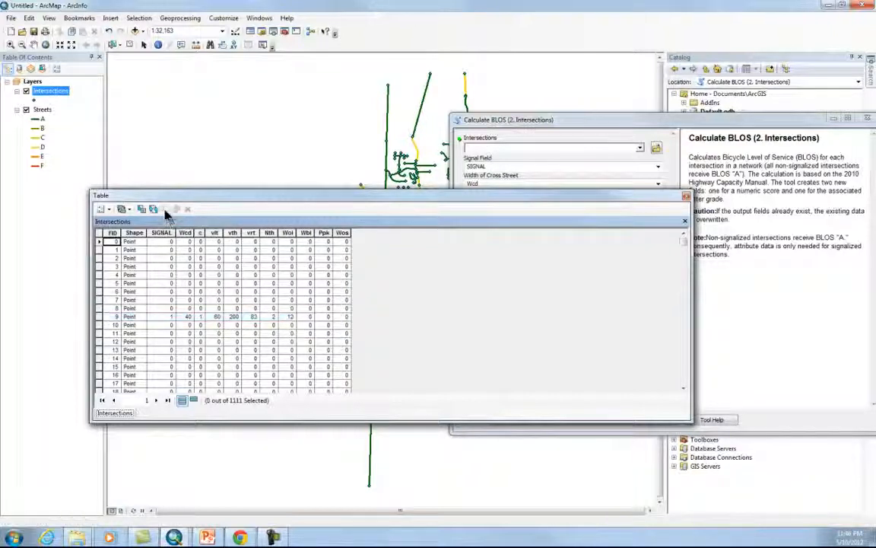
left_click(686, 197)
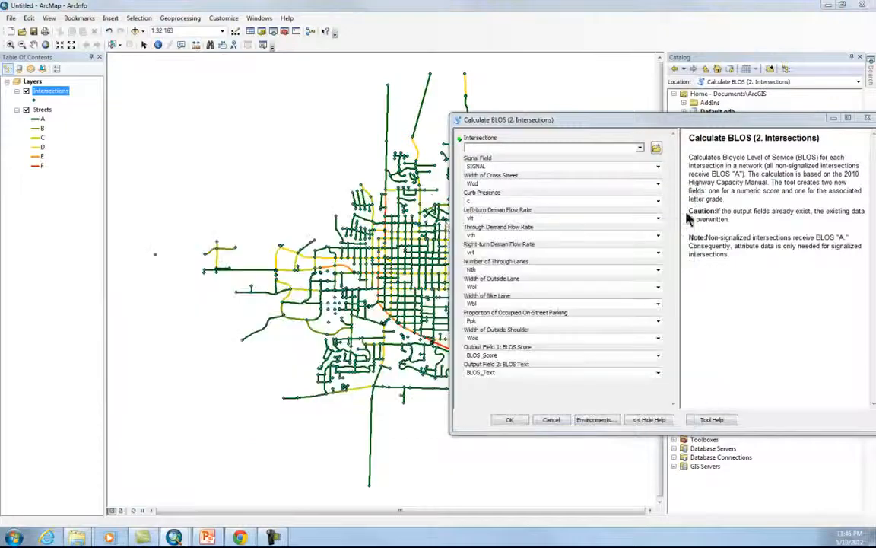
Calculate BLOS for the Intersections layer using the tool's default attribute and output fields
left_click(639, 150)
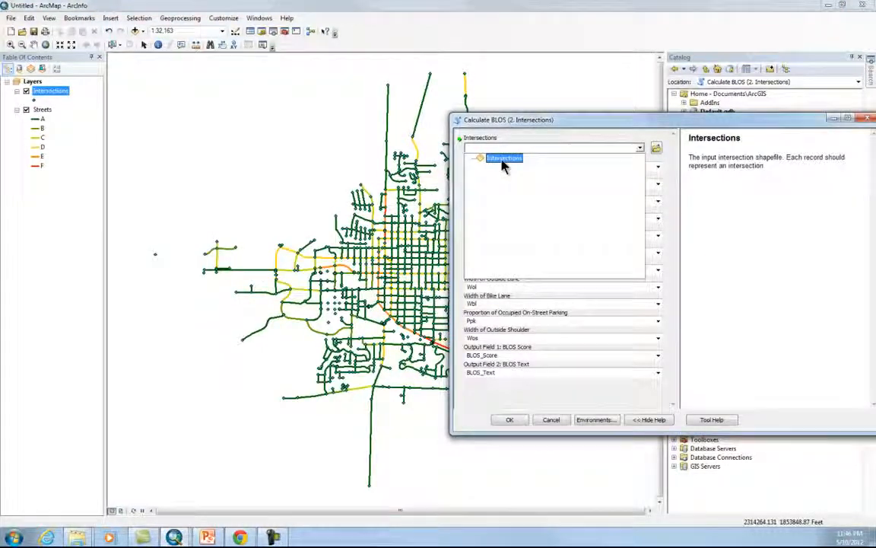
left_click(502, 159)
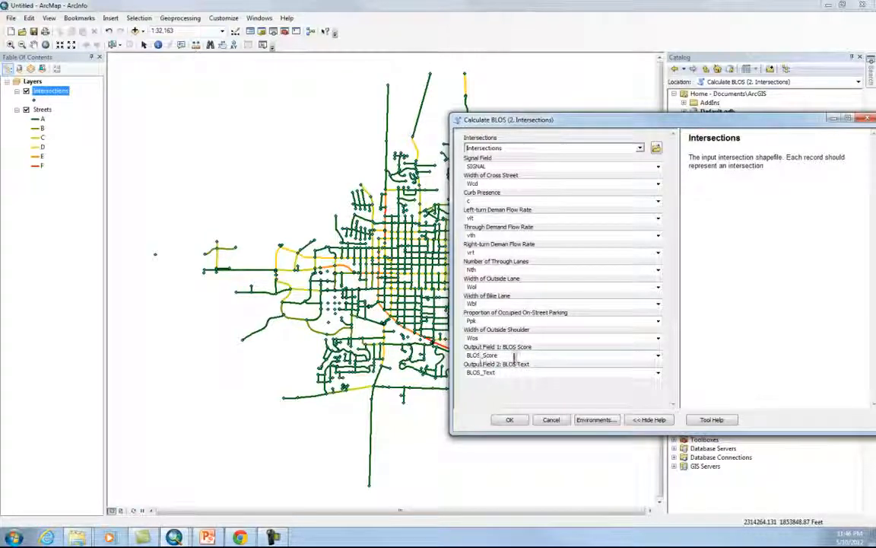
left_click(509, 419)
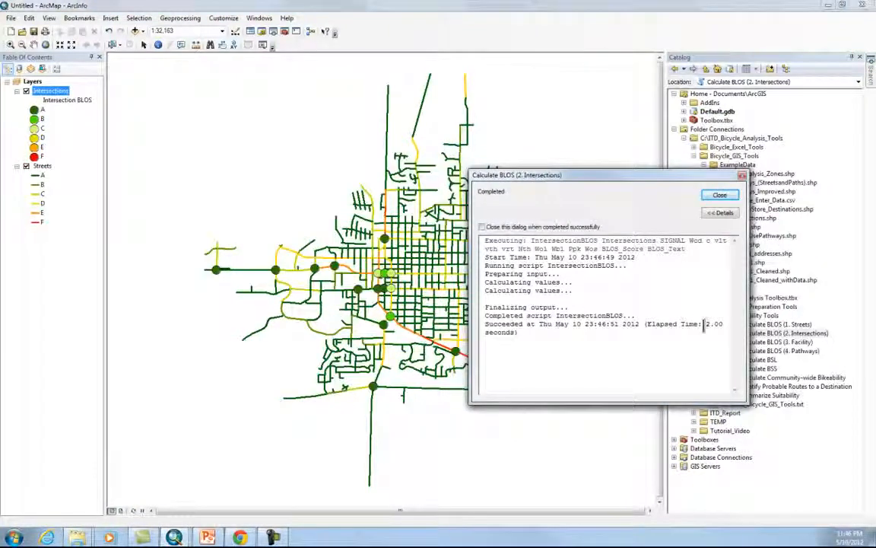
left_click(720, 196)
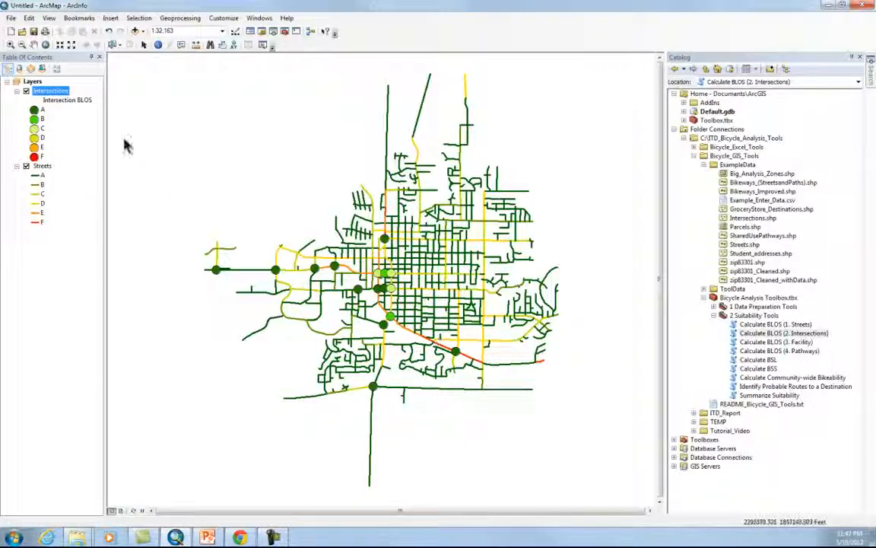
Examine the BLOS_Score and BLOS_Text fields in the Intersections attribute table
right_click(54, 91)
left_click(106, 121)
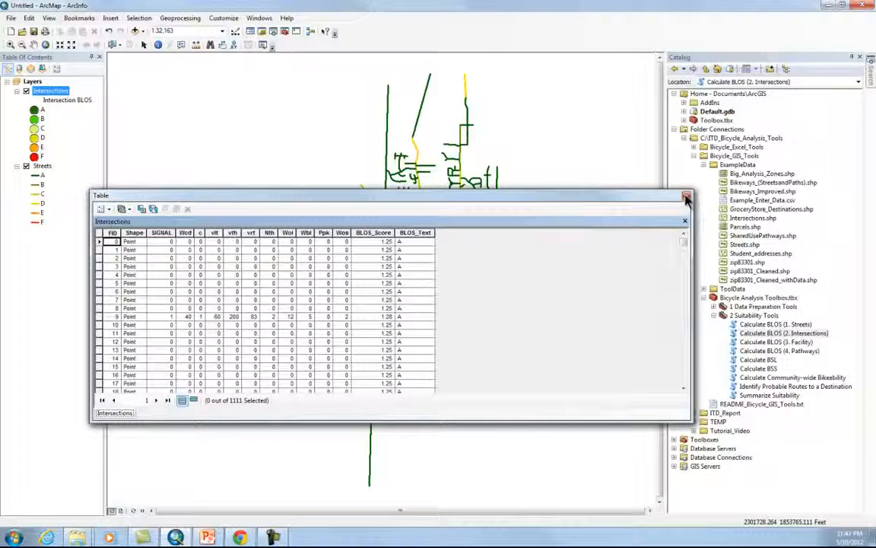
left_click(685, 196)
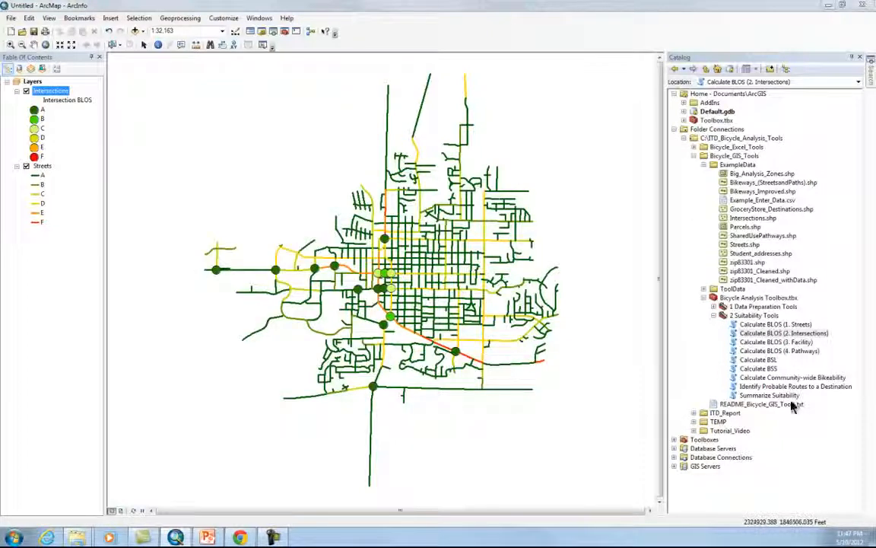
Open the Calculate BLOS (3. Facility) tool and review its notes on selecting intersections and network topology
left_click(770, 344)
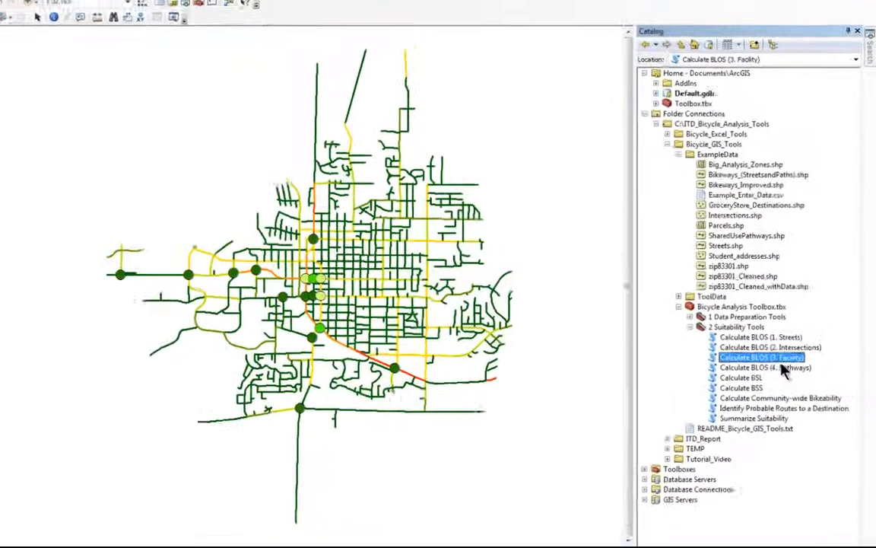
double_click(780, 342)
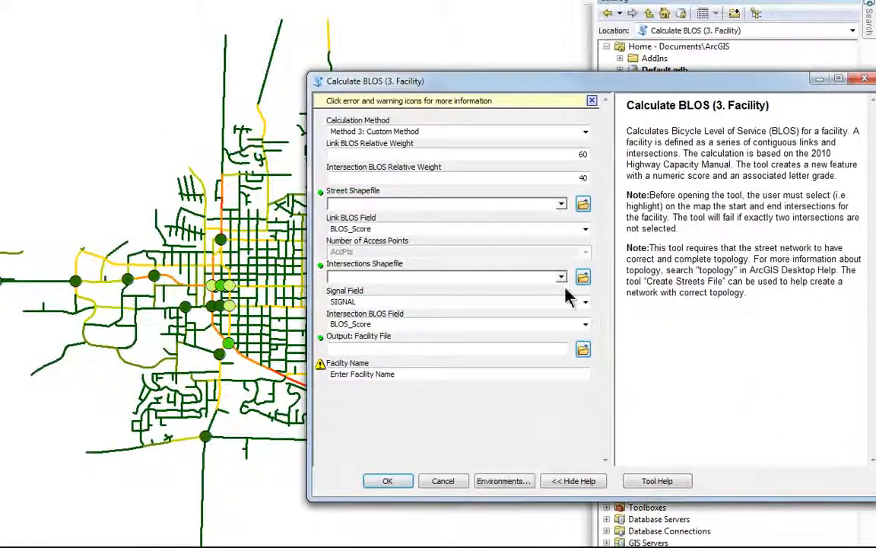
left_click_drag(717, 89, 673, 61)
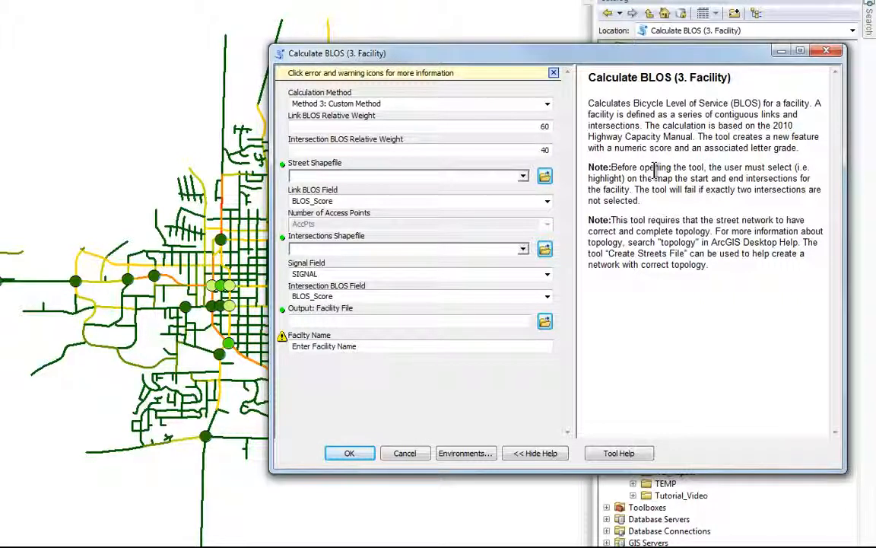
left_click_drag(545, 60, 596, 63)
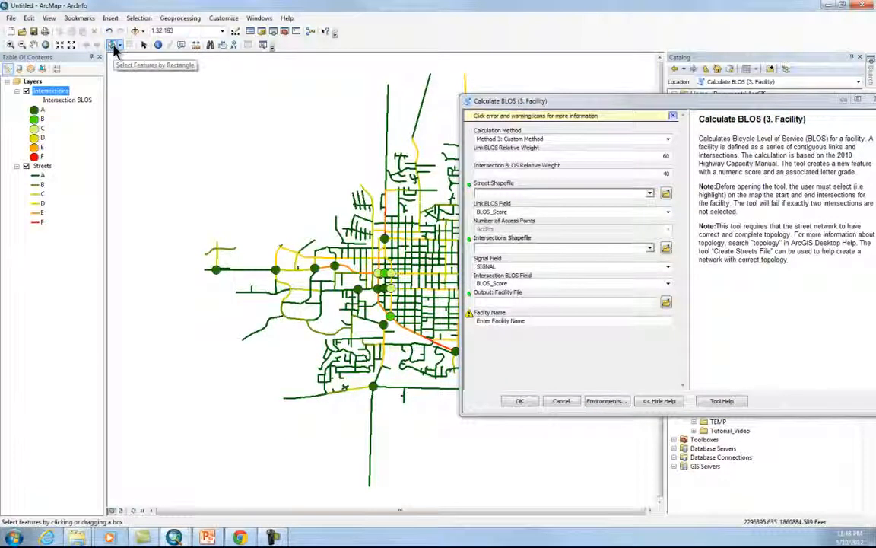
Select the westernmost signalized intersection on the map as the facility's start point
left_click(114, 46)
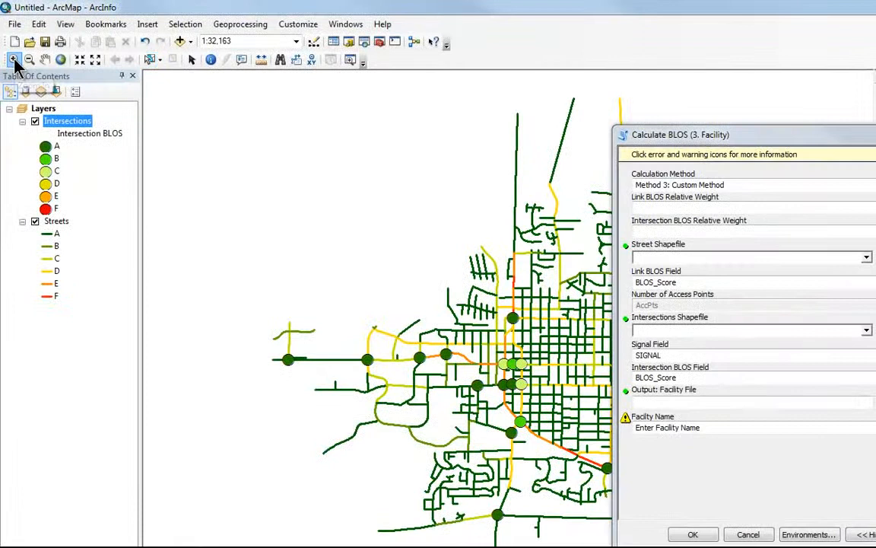
left_click(12, 46)
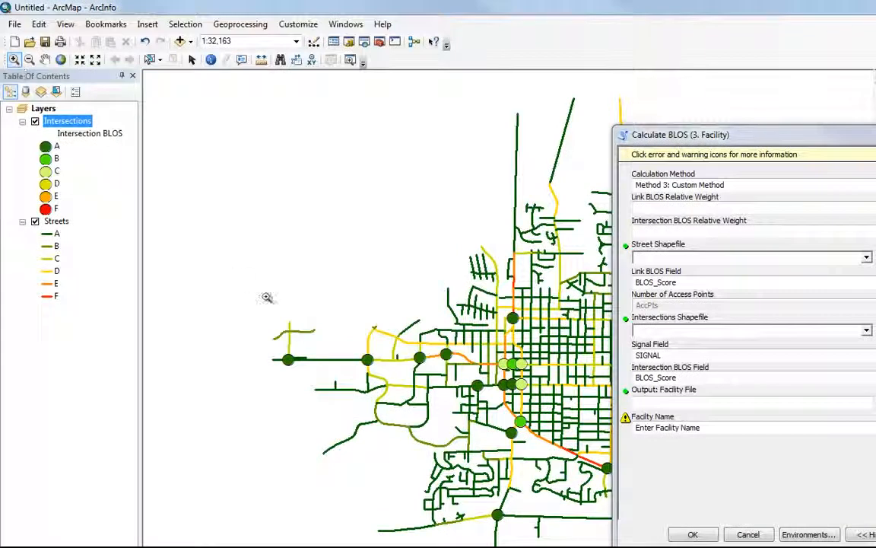
left_click_drag(282, 357, 305, 372)
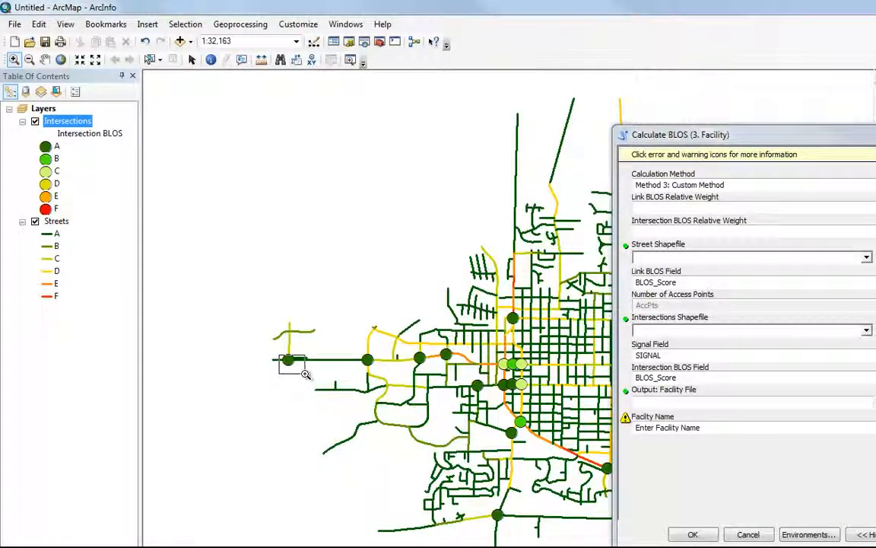
left_click(150, 59)
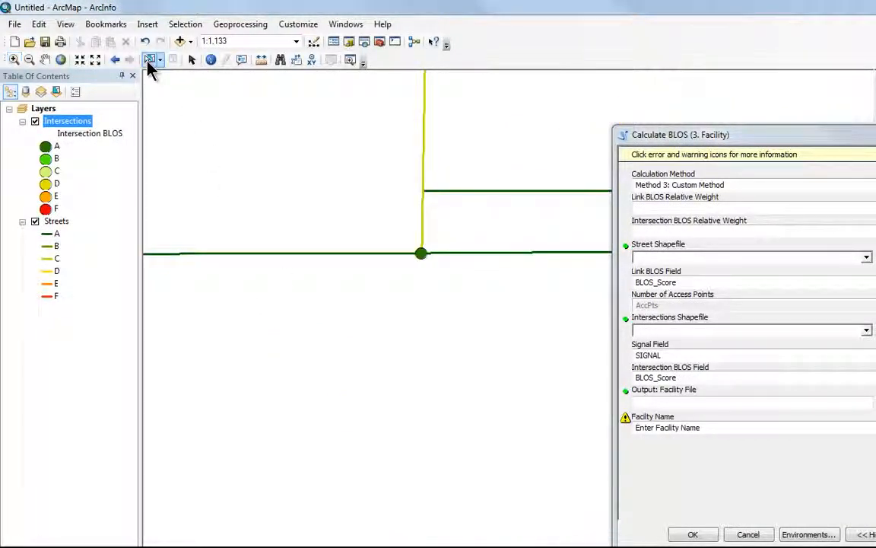
left_click(423, 255)
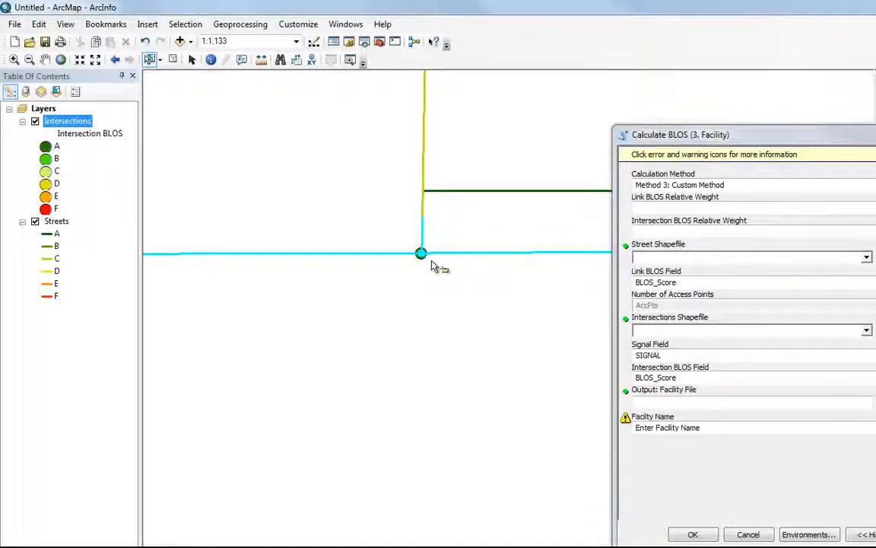
left_click(116, 61)
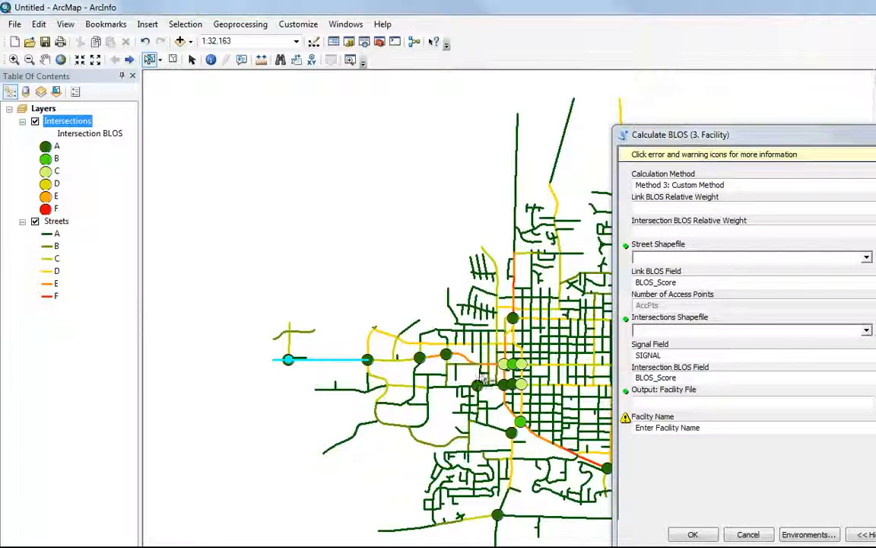
Add the fourth signalized intersection from the west to the selection as the facility's end point
left_click(14, 60)
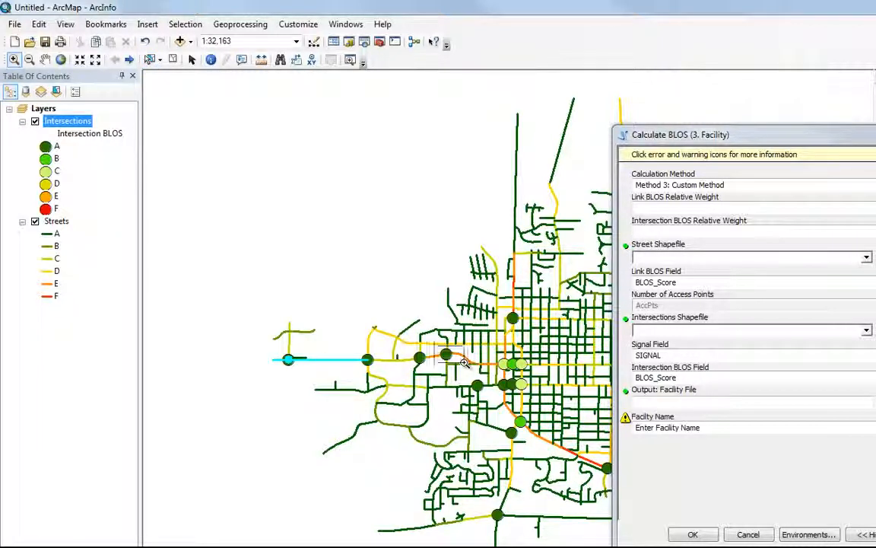
left_click_drag(432, 340, 464, 363)
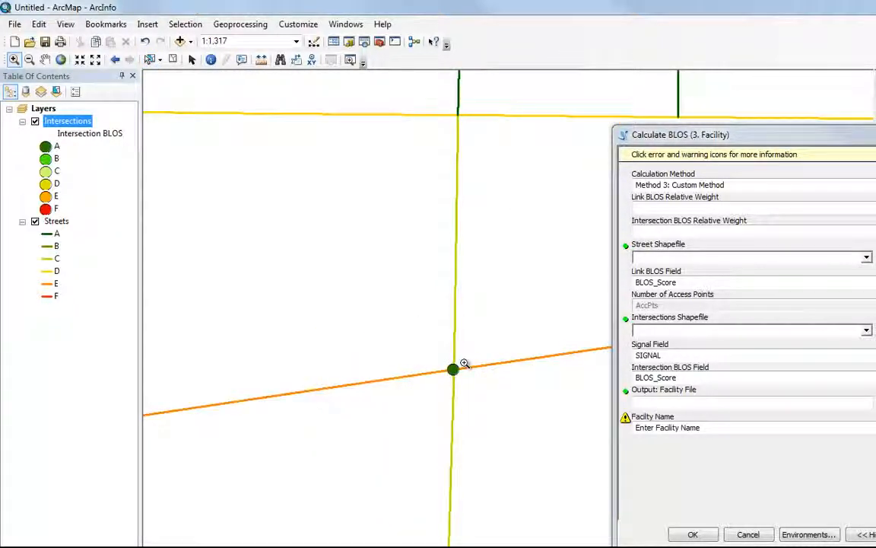
left_click(149, 60)
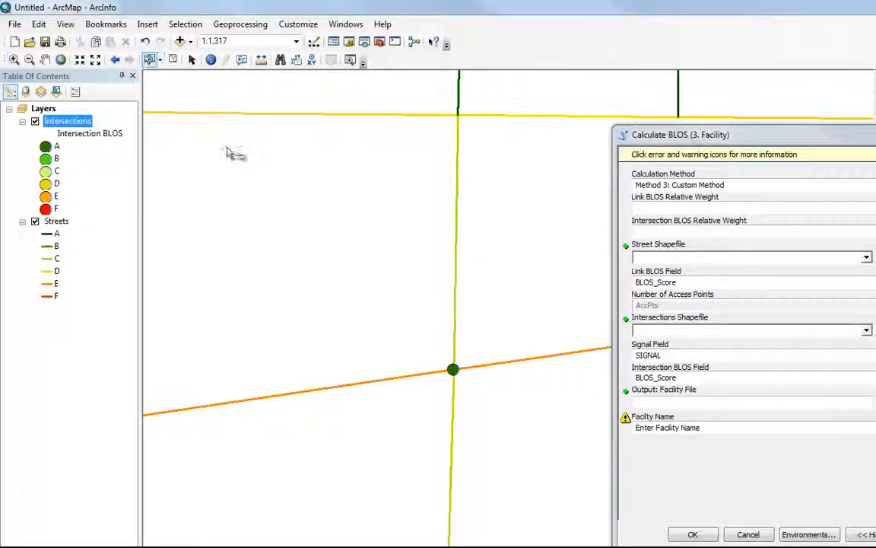
left_click(453, 372)
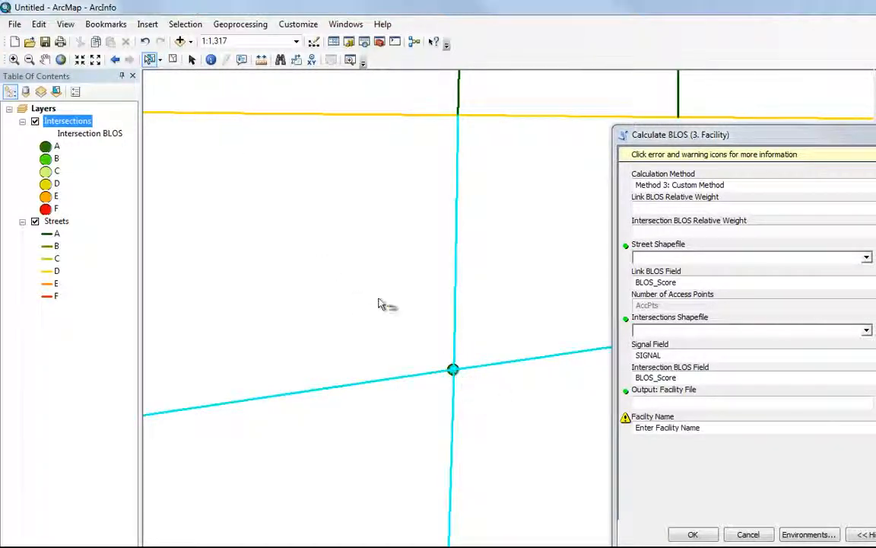
left_click(116, 64)
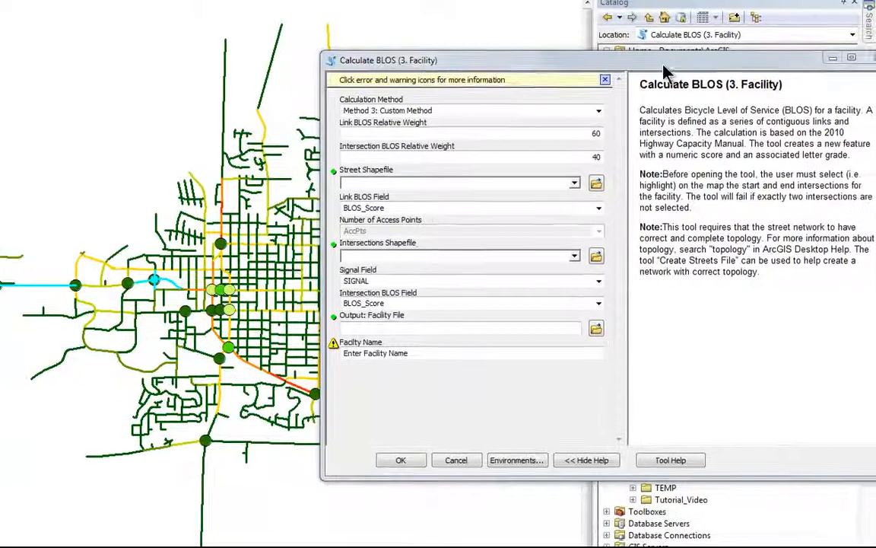
Set the facility calculation method to Method 1: HCM 2010 Standard Method
left_click_drag(663, 63, 616, 67)
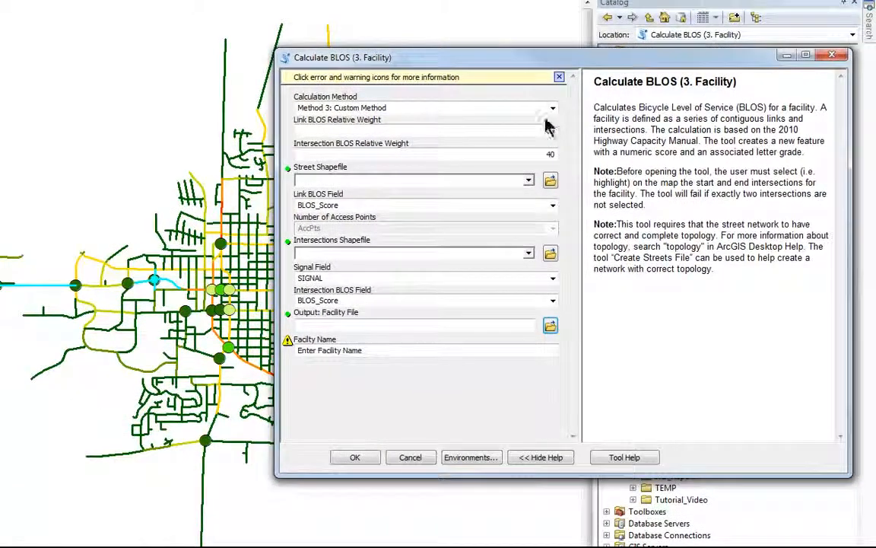
left_click(422, 109)
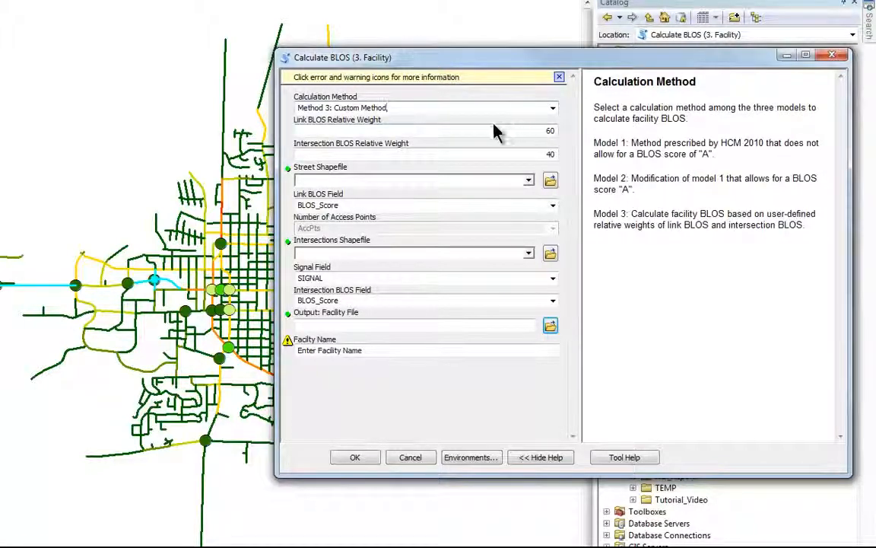
left_click(553, 108)
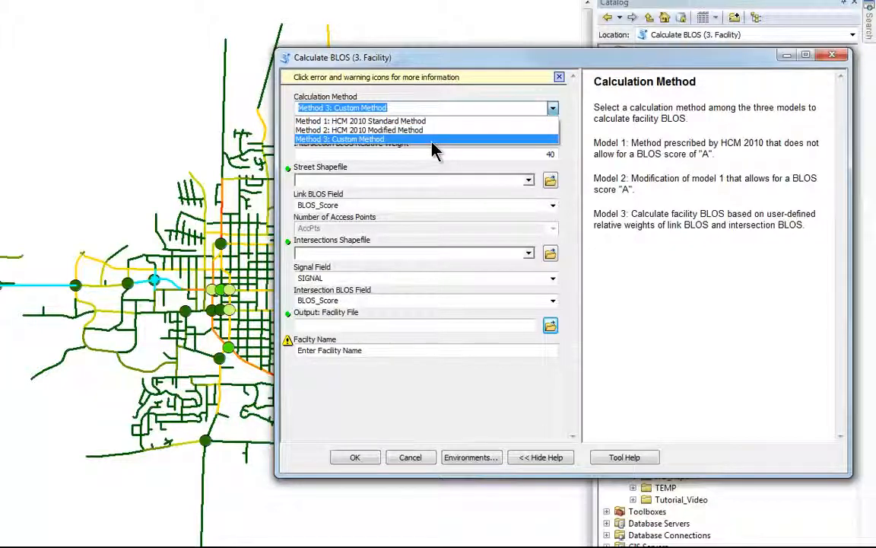
left_click(402, 123)
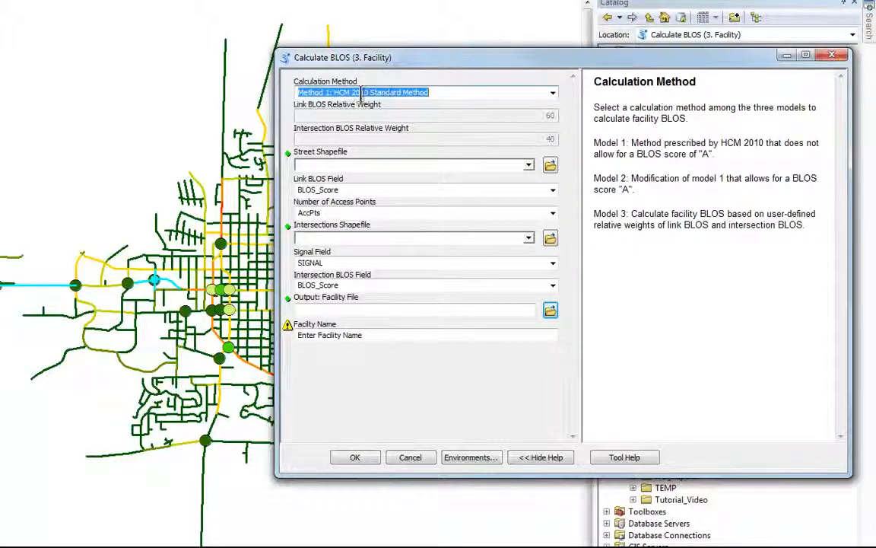
Assign Streets as the street shapefile and Intersections as the intersections shapefile for the facility calculation
left_click(531, 169)
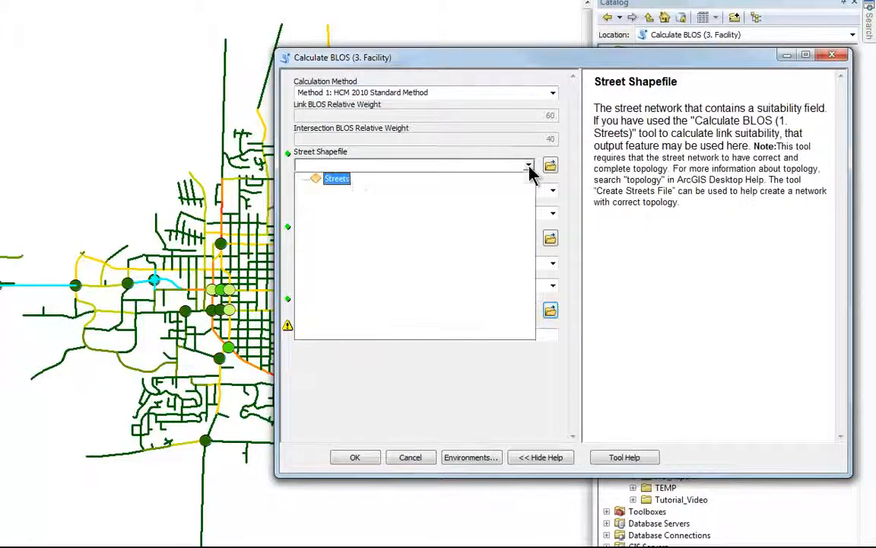
left_click(334, 180)
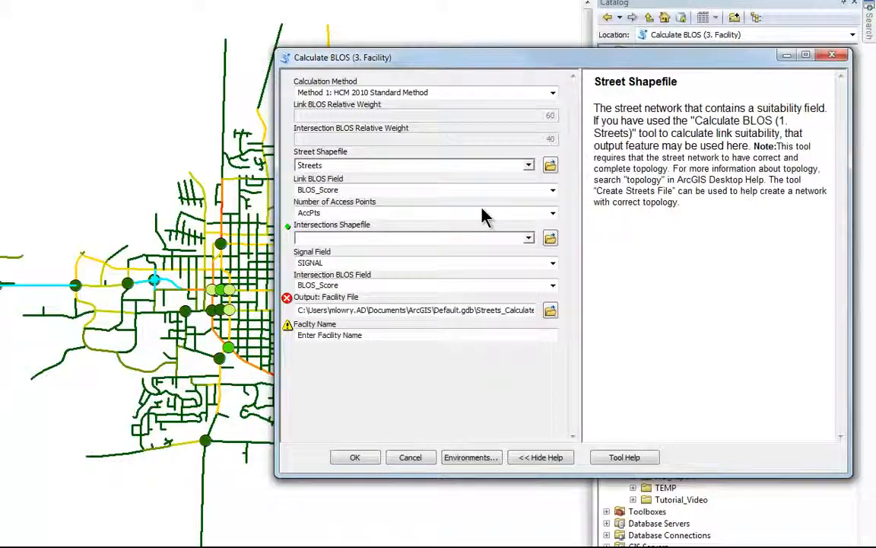
left_click(355, 190)
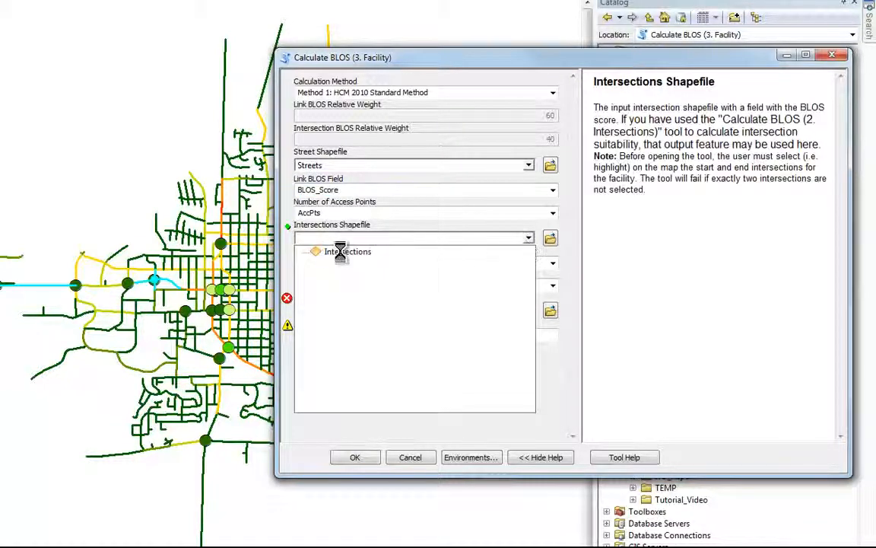
left_click(342, 256)
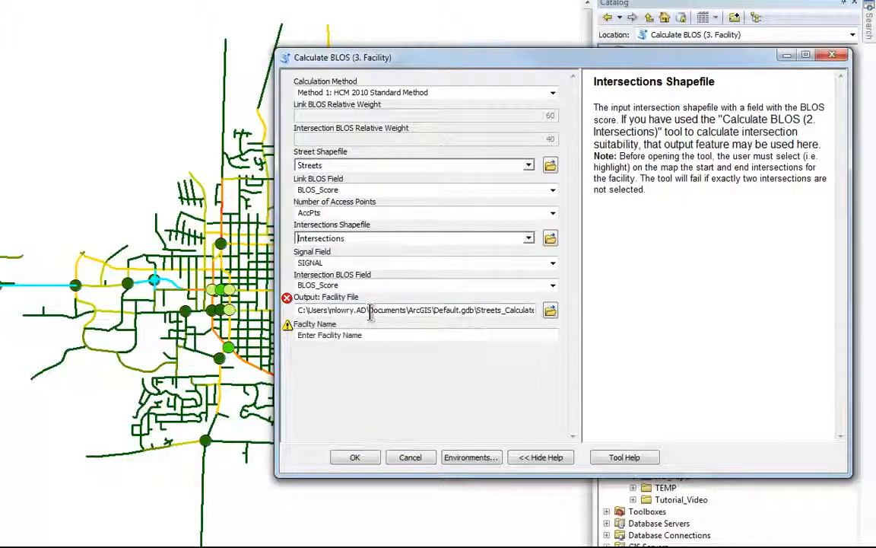
Set the output facility file to FacilityOutput in the TEMP folder of C:\ITD_Bicycle_Analysis_Tools
mouse_move(287, 303)
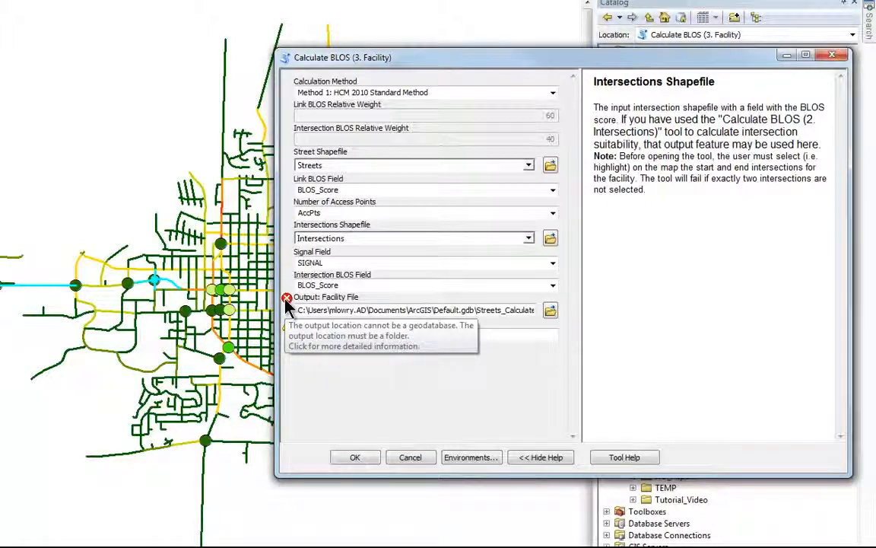
left_click(551, 312)
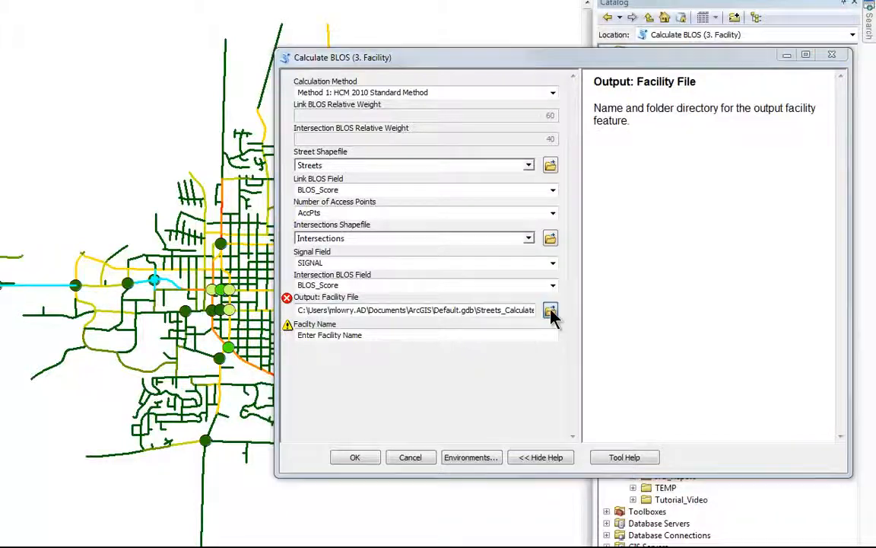
left_click(563, 177)
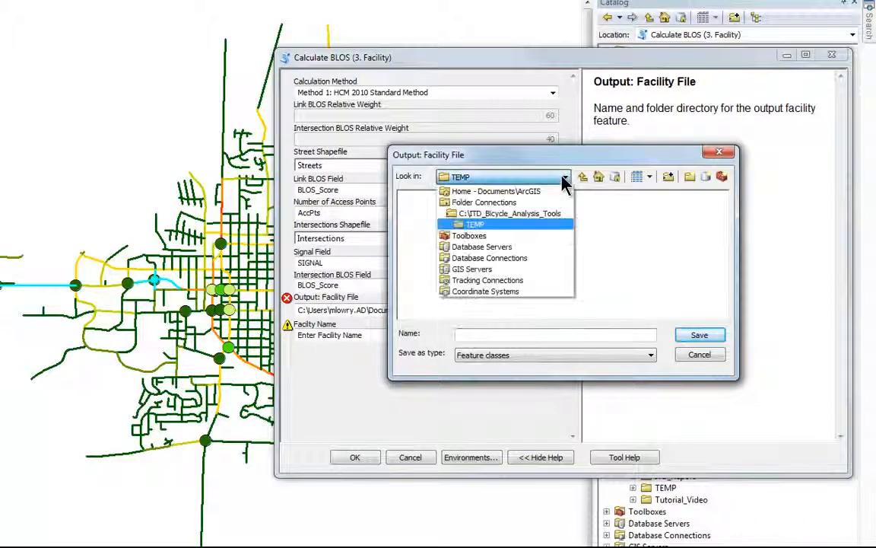
left_click(475, 223)
left_click(475, 339)
type("FacilityOutput")
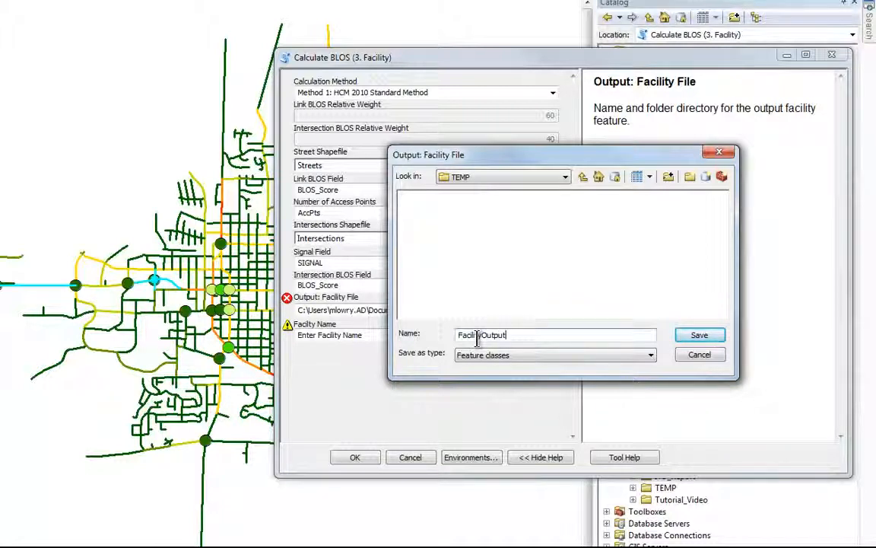
left_click(699, 336)
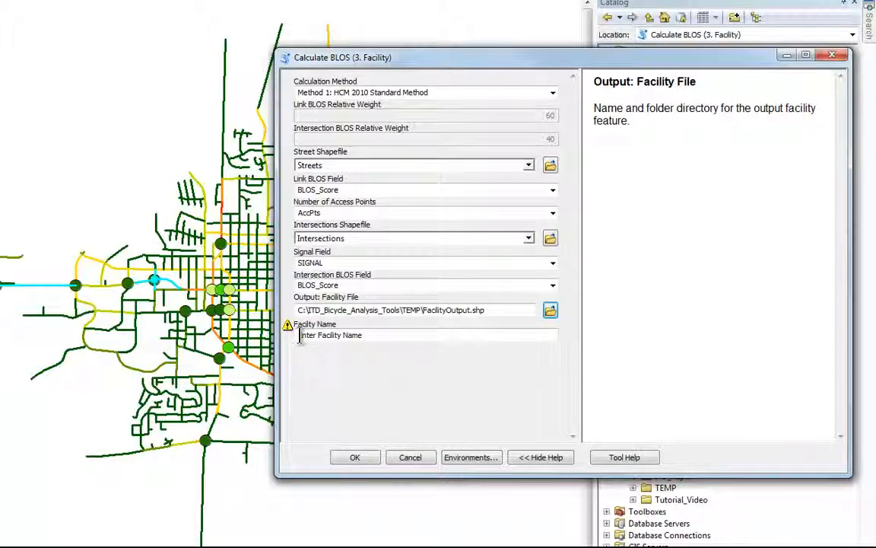
mouse_move(289, 331)
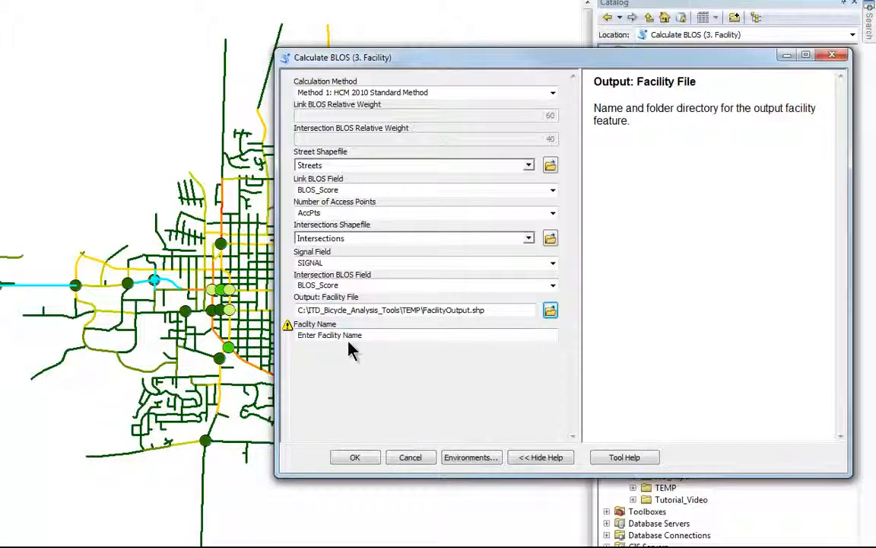
Name the facility Pullman Highway, run the facility BLOS calculation and close its report
left_click(374, 338)
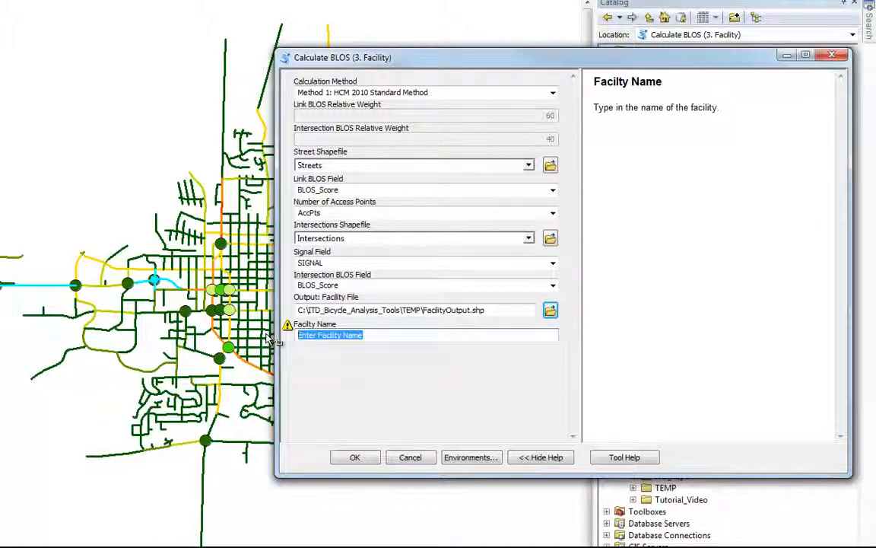
type("Pullman Highway")
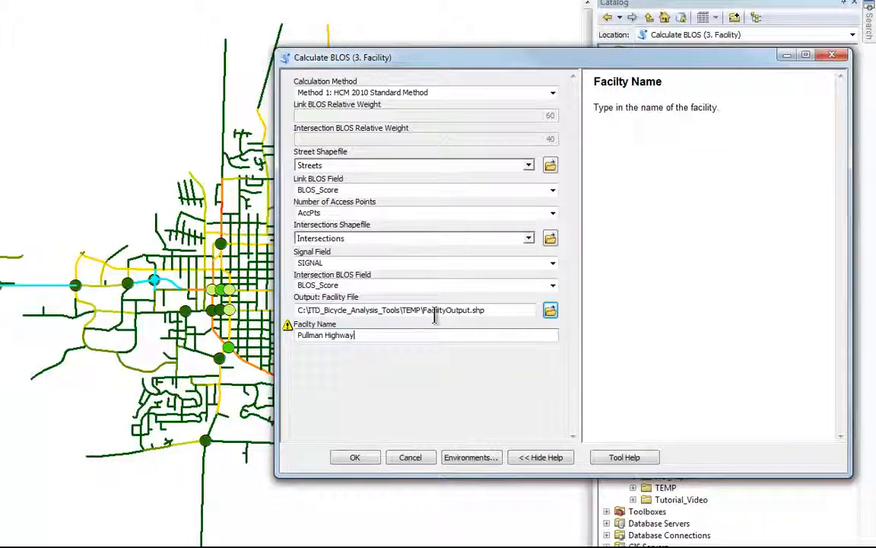
left_click(364, 460)
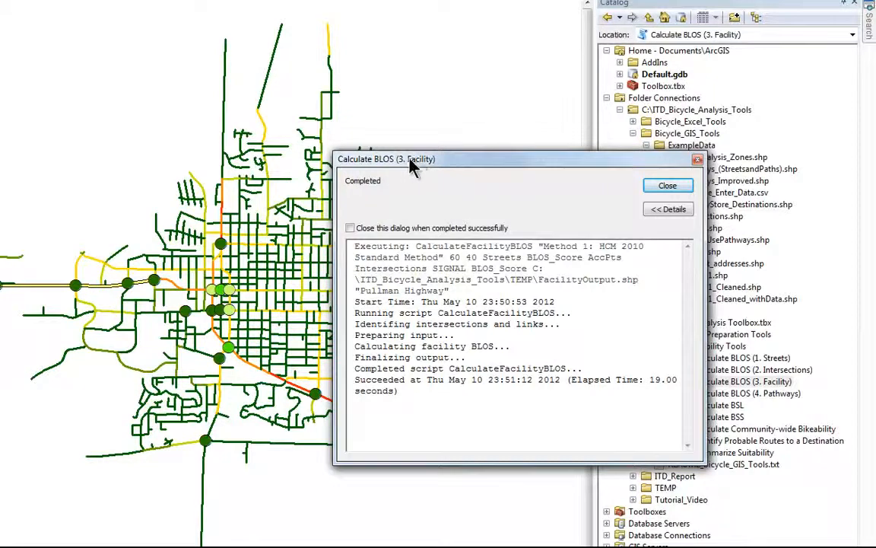
left_click_drag(410, 166, 510, 163)
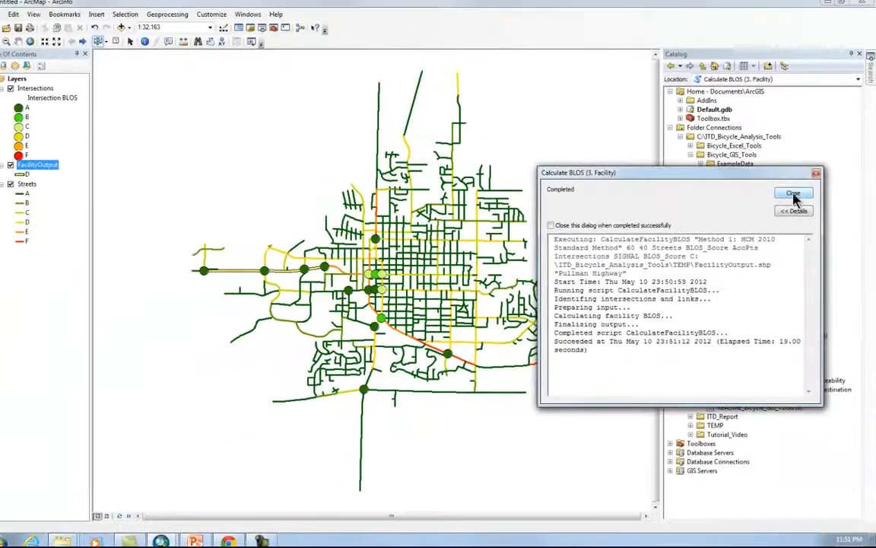
left_click(784, 186)
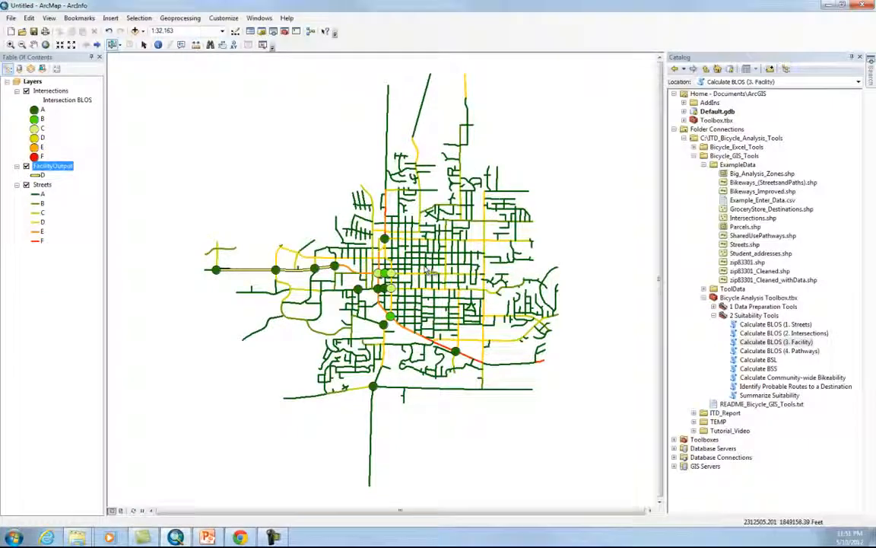
Hide the Streets layer and examine the FacilityOutput attribute table for the facility's BLOS score and grade
left_click(26, 185)
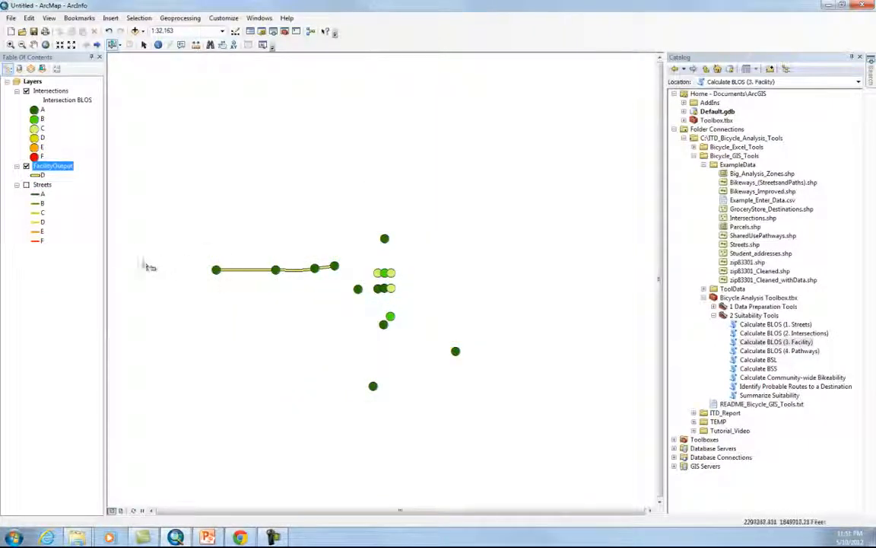
right_click(67, 168)
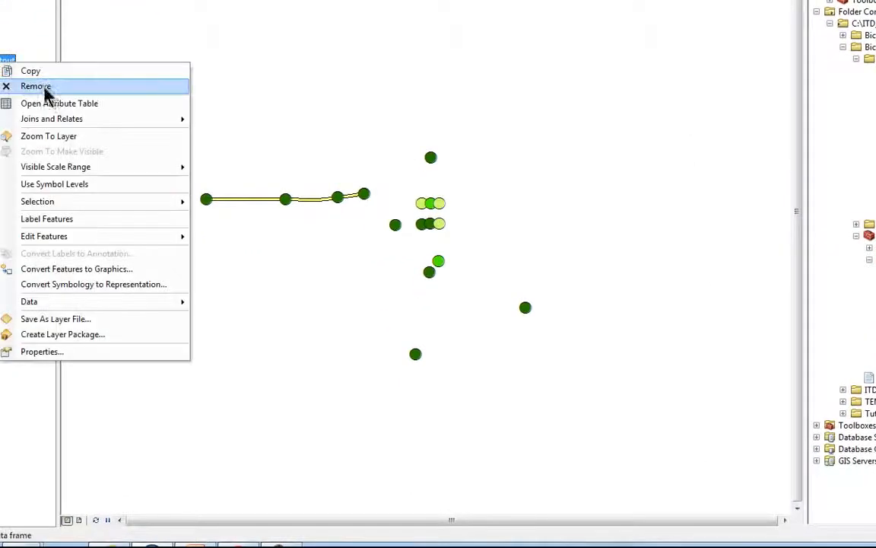
left_click(48, 103)
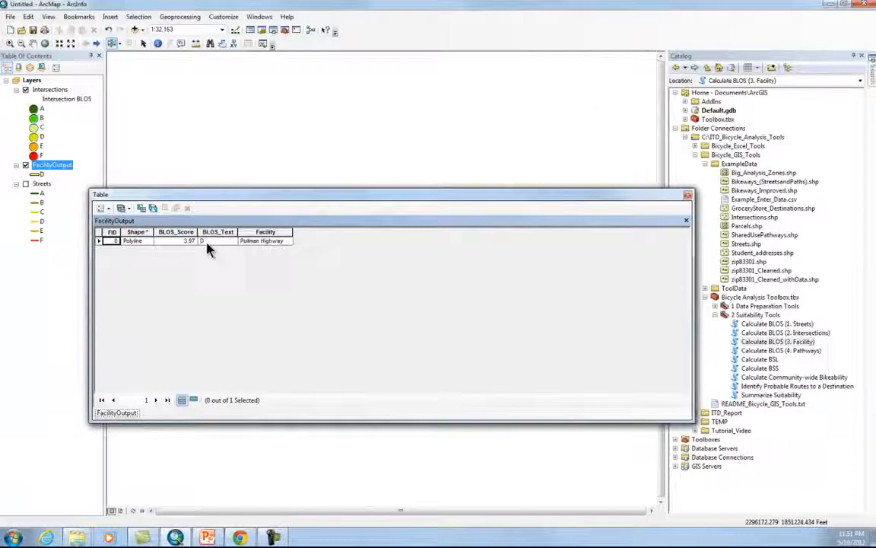
left_click(686, 197)
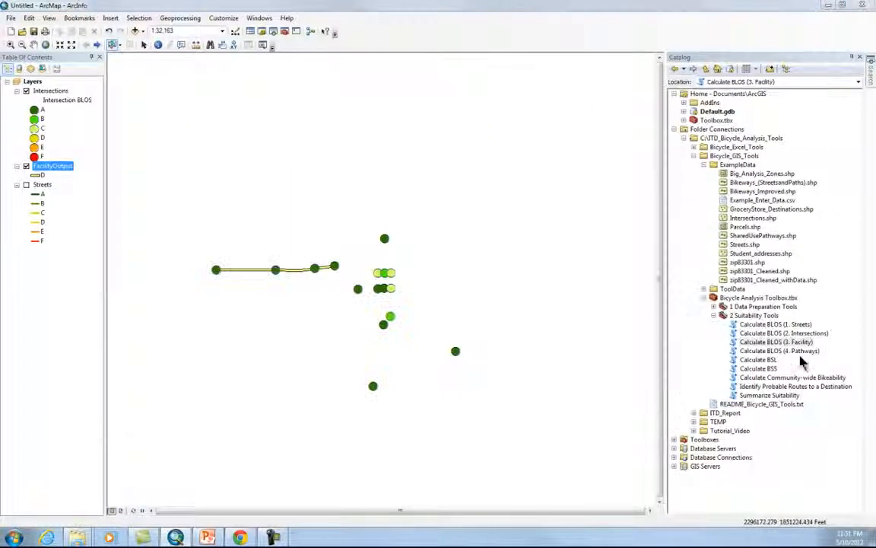
Add SharedUsePathways.shp from ExampleData to the map and compare it briefly with the Streets layer
left_click(776, 343)
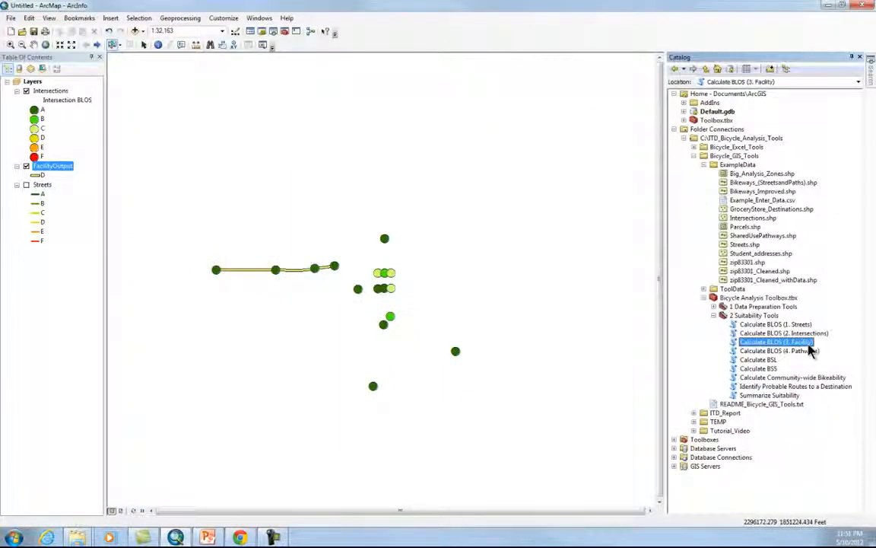
left_click(779, 352)
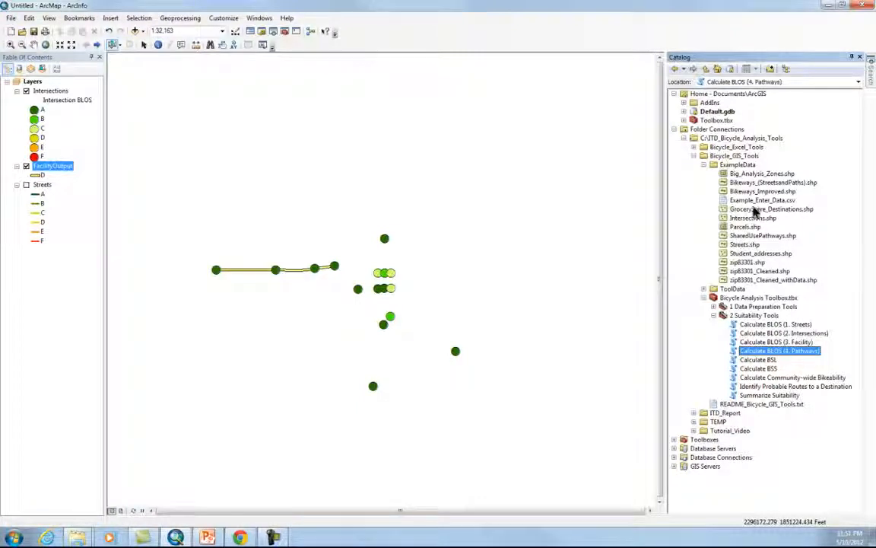
left_click_drag(761, 236, 557, 234)
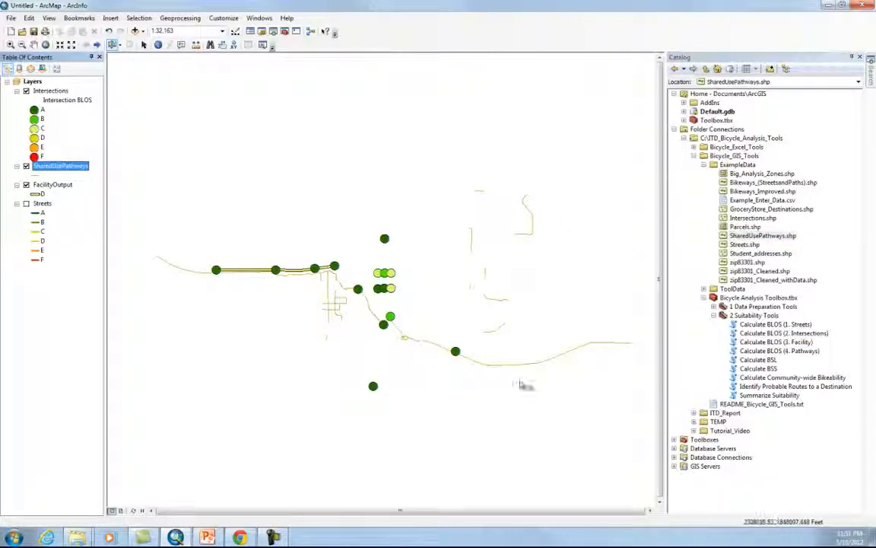
left_click(25, 203)
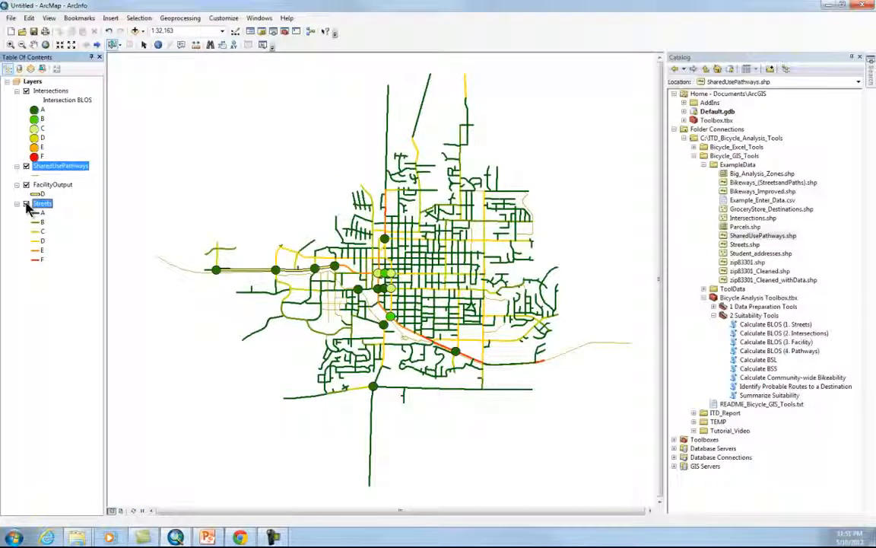
left_click(26, 204)
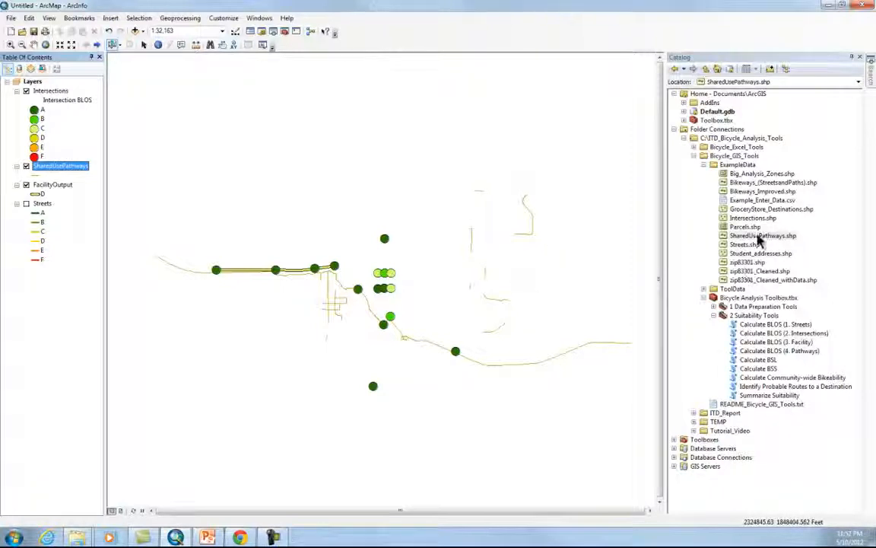
Start the Calculate BLOS (4. Pathways) tool with Method 1: HCM 2010 Standard Method
double_click(771, 352)
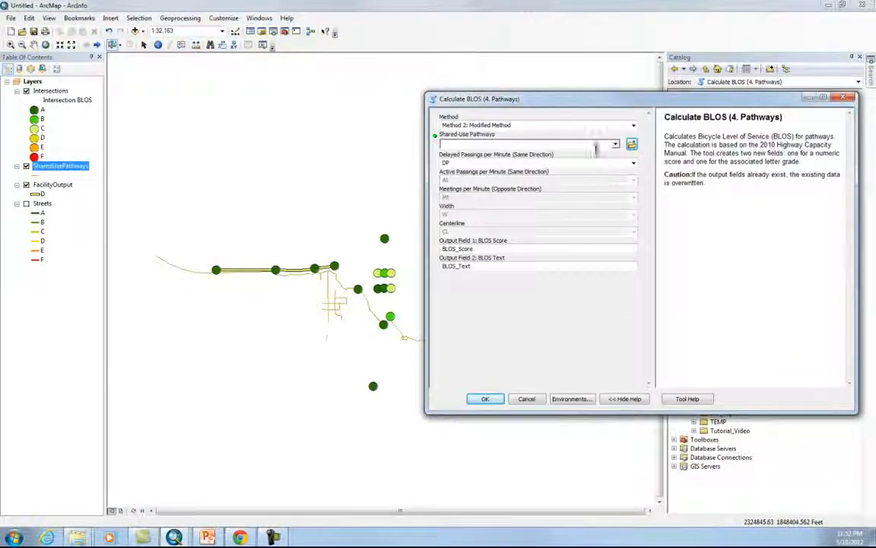
left_click(633, 126)
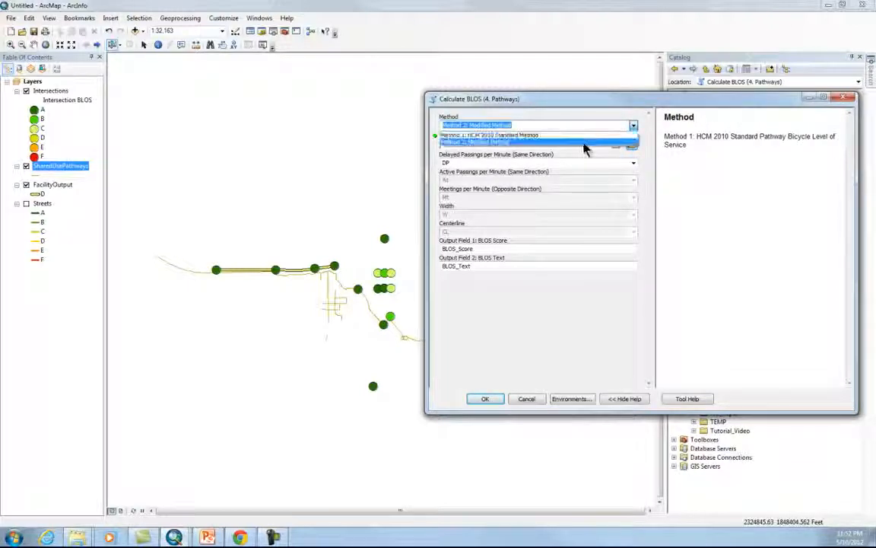
left_click(520, 137)
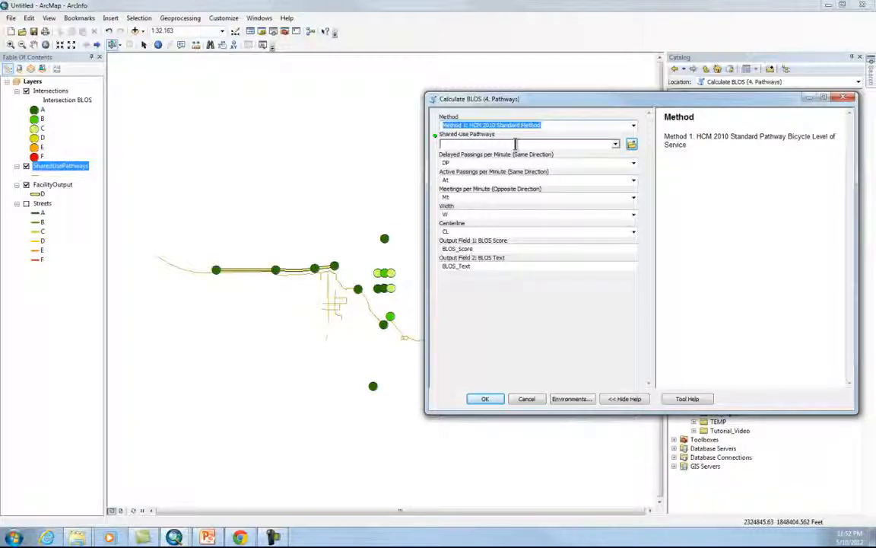
Assign SharedUsePathways as the shared-use pathways input, run the pathway BLOS calculation and close its report
left_click(616, 145)
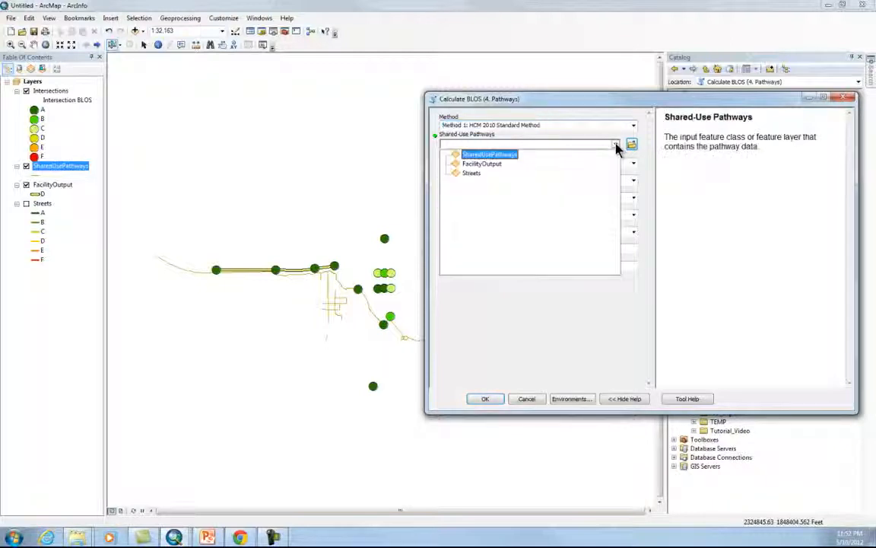
left_click(486, 154)
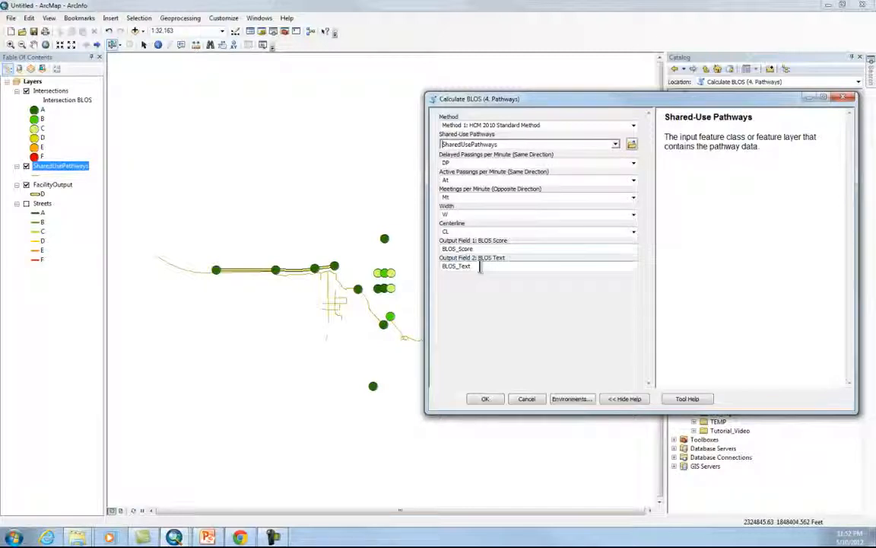
left_click(480, 266)
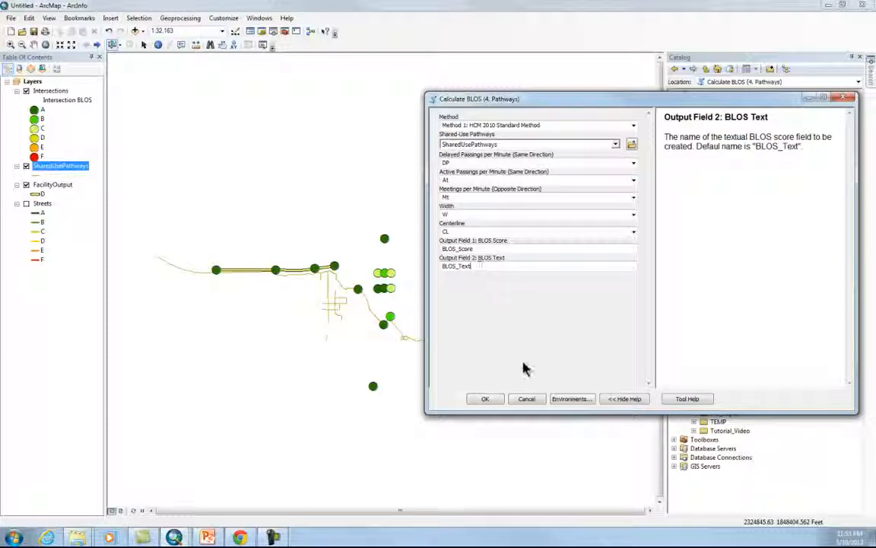
left_click(485, 399)
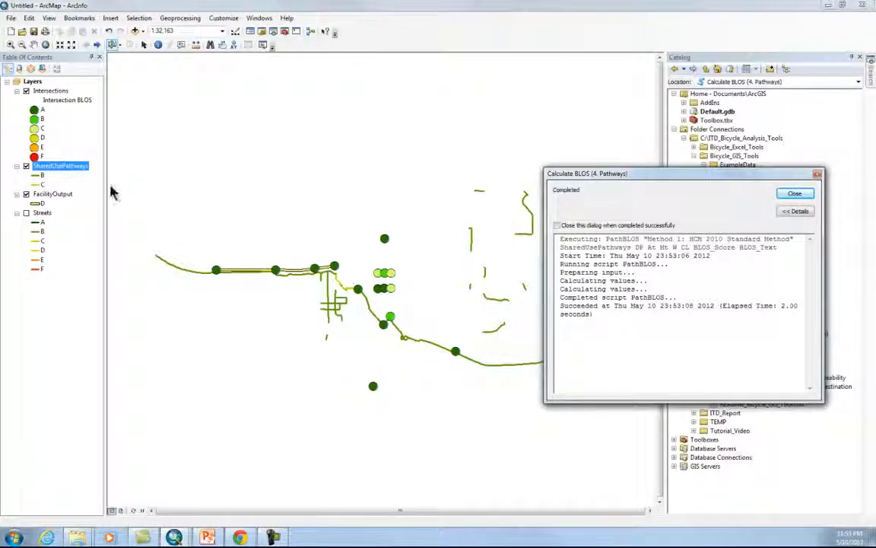
left_click(26, 195)
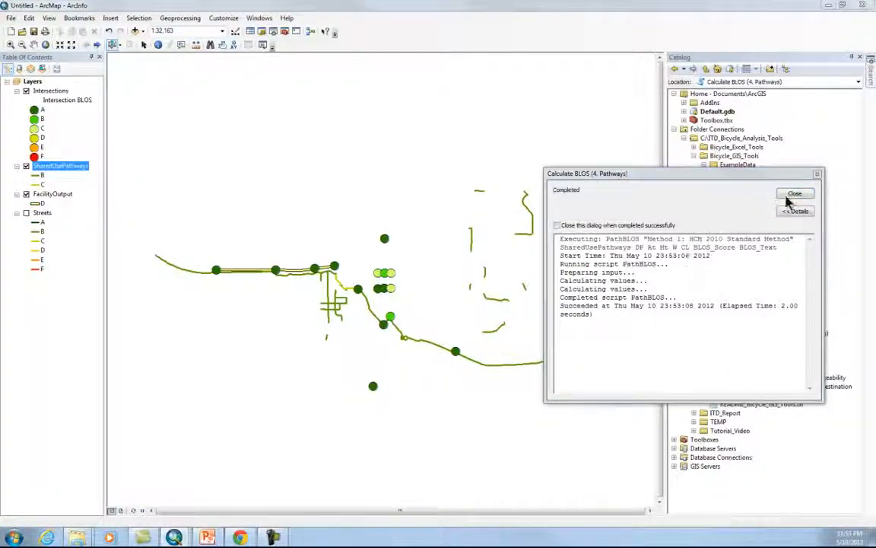
left_click(794, 193)
Hide the FacilityOutput, Intersections and SharedUsePathways layers on the map
left_click(28, 196)
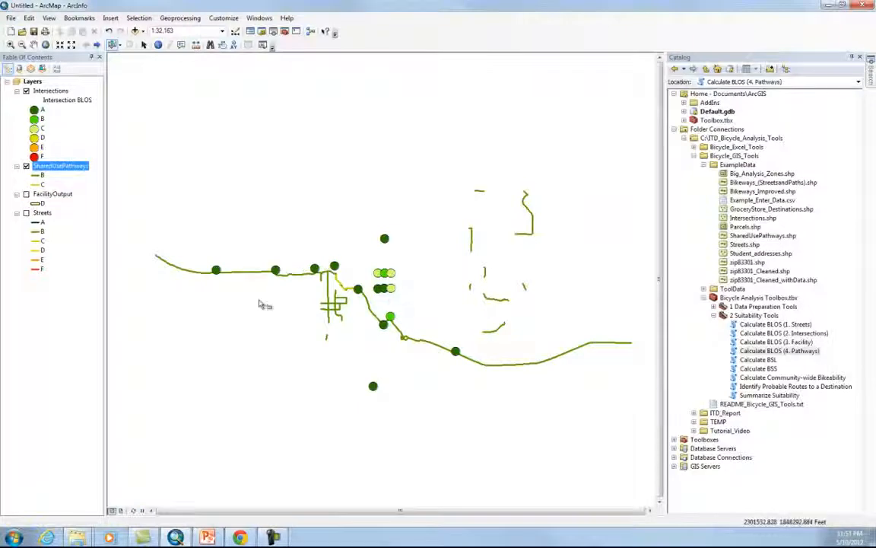
left_click(26, 90)
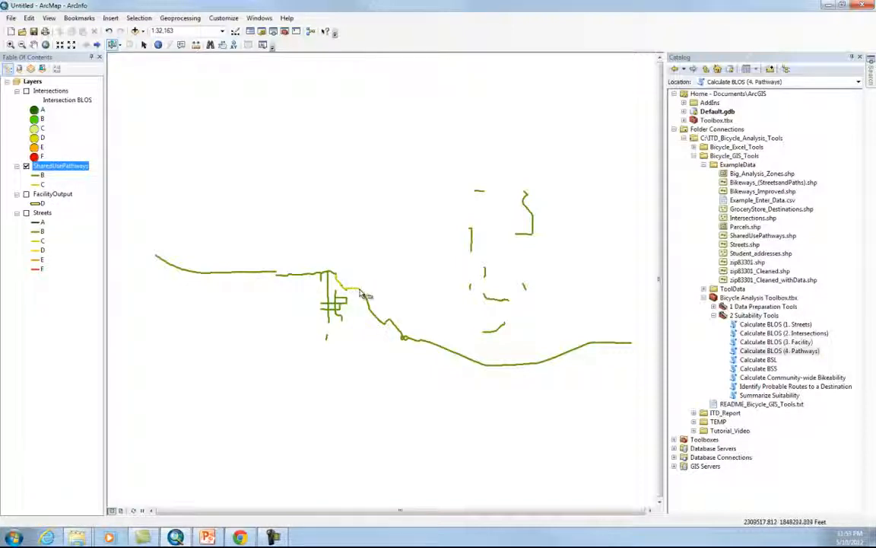
left_click(27, 166)
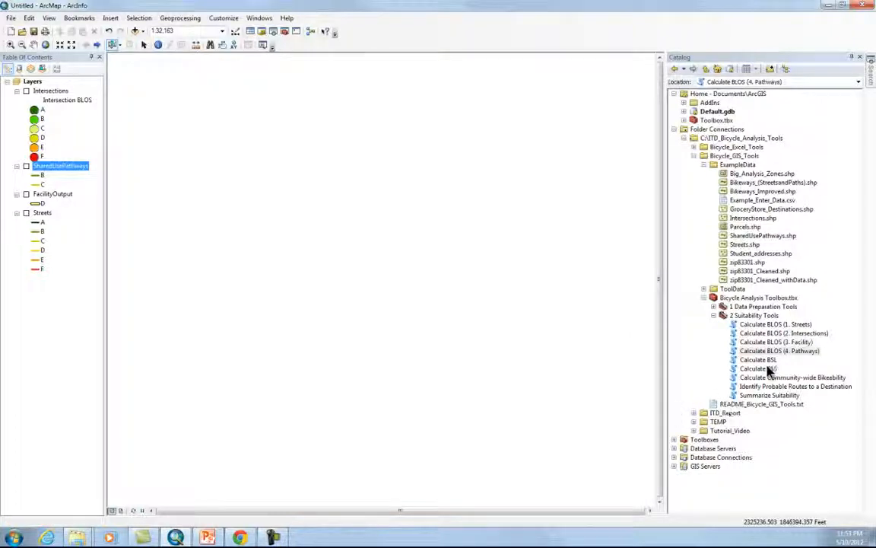
left_click(759, 324)
left_click(758, 333)
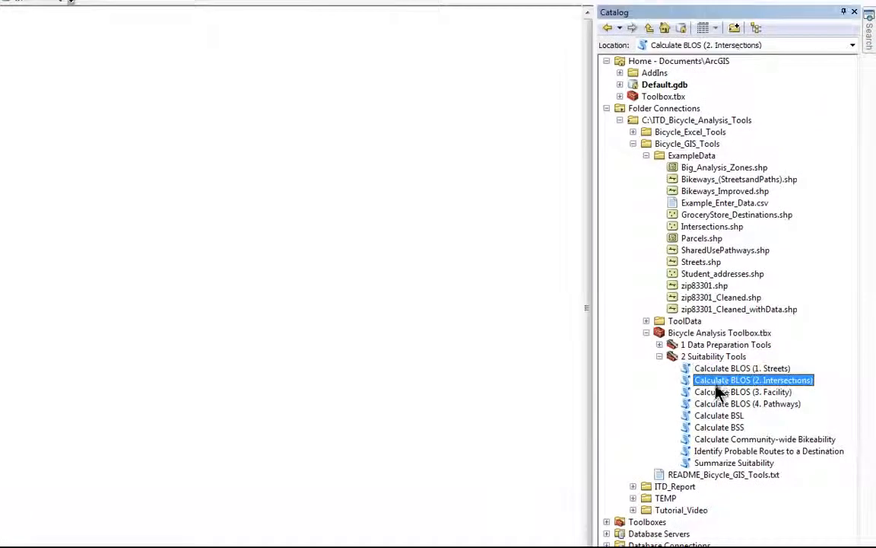
left_click(716, 392)
left_click(717, 403)
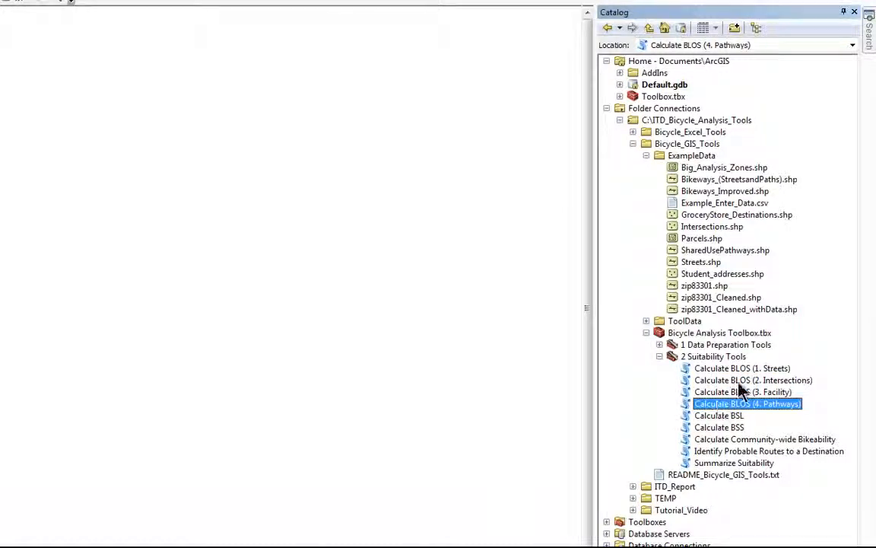
left_click(737, 368)
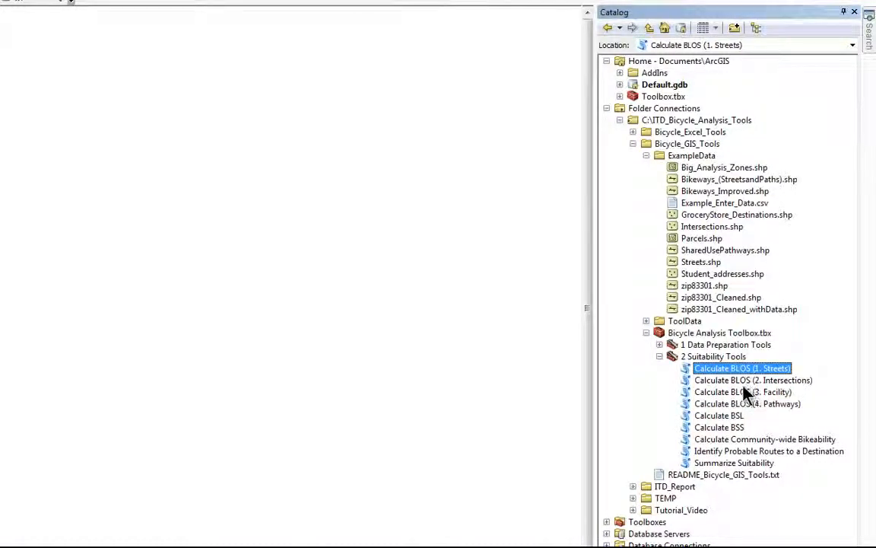
left_click(719, 416)
left_click(718, 428)
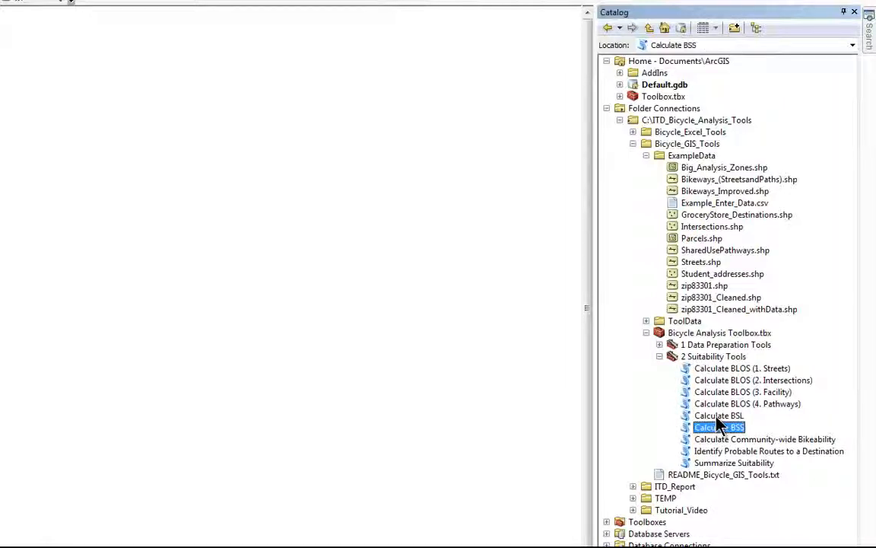
left_click(721, 417)
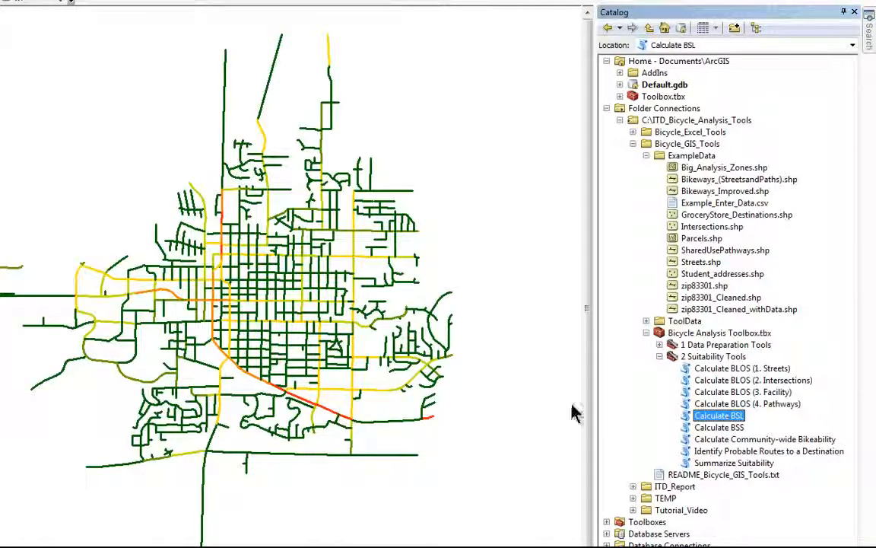
Start the Calculate BSL tool and assign Streets as its street network input
double_click(709, 415)
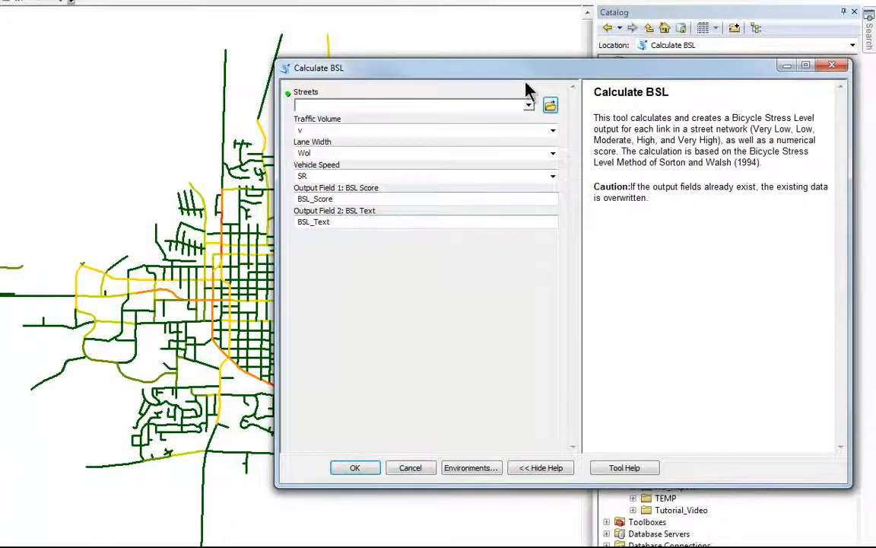
left_click_drag(500, 68, 536, 68)
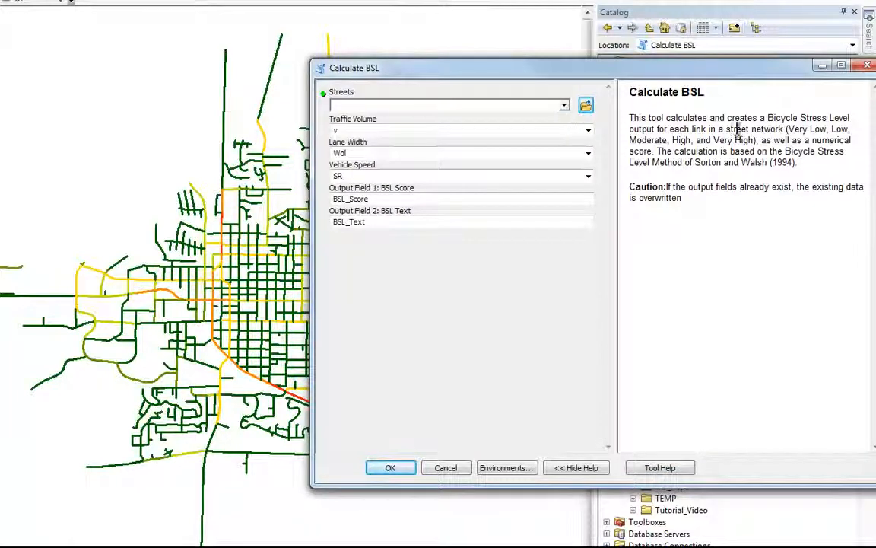
left_click_drag(767, 118, 849, 120)
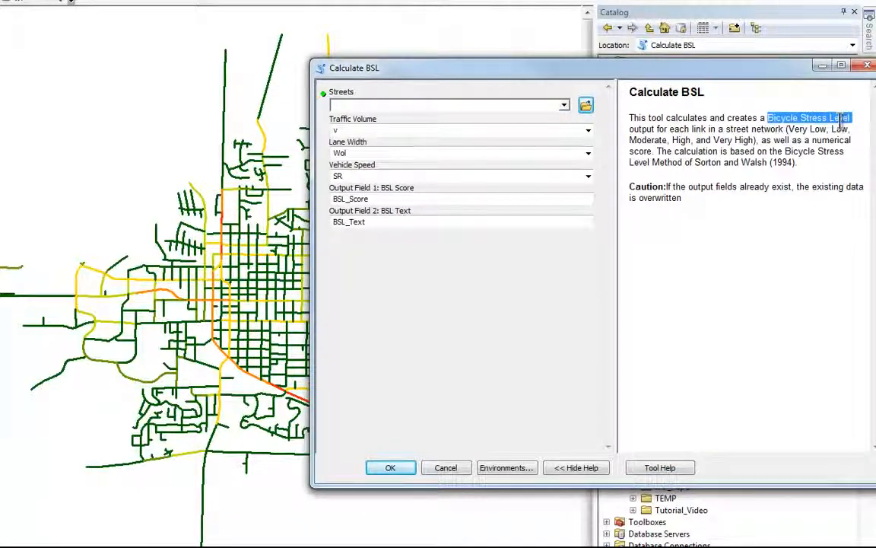
left_click(564, 105)
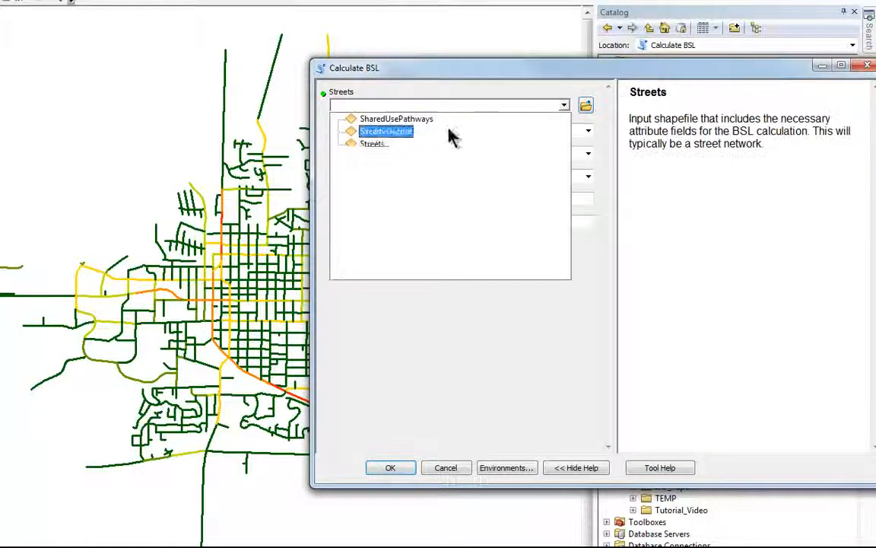
left_click(374, 143)
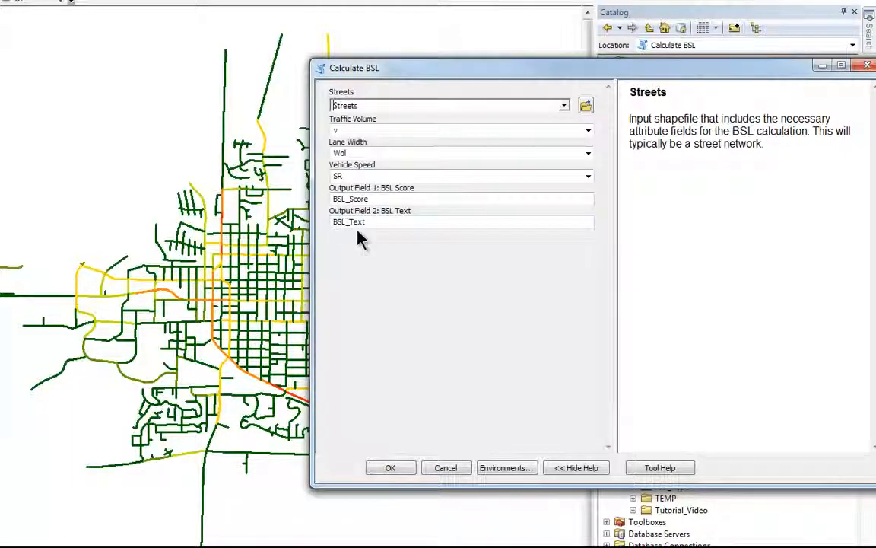
Run the bicycle stress level calculation with BSL_Score and BSL_Text as output fields and close its report
left_click(390, 468)
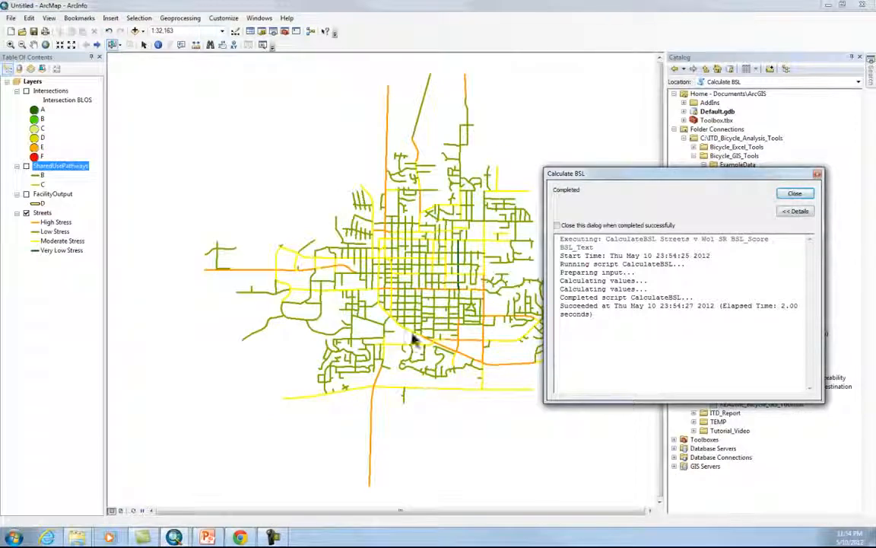
left_click(793, 193)
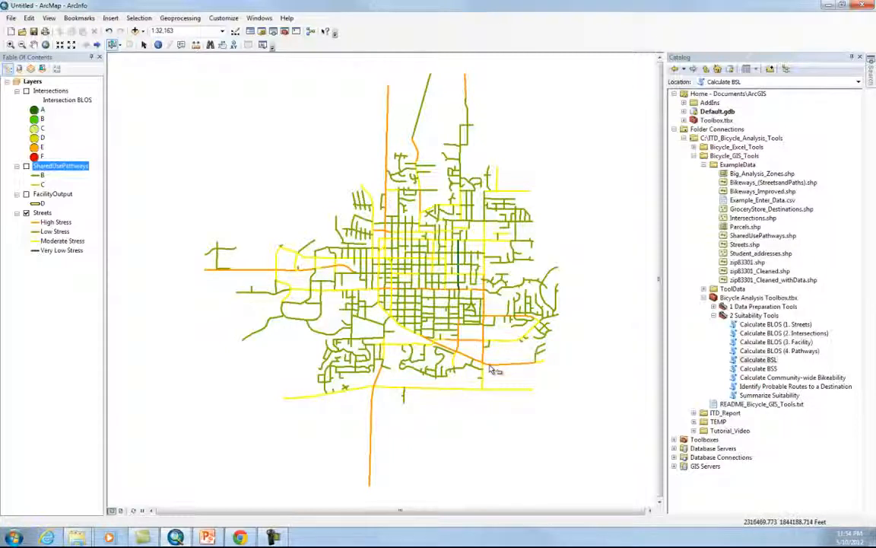
left_click(758, 369)
double_click(760, 371)
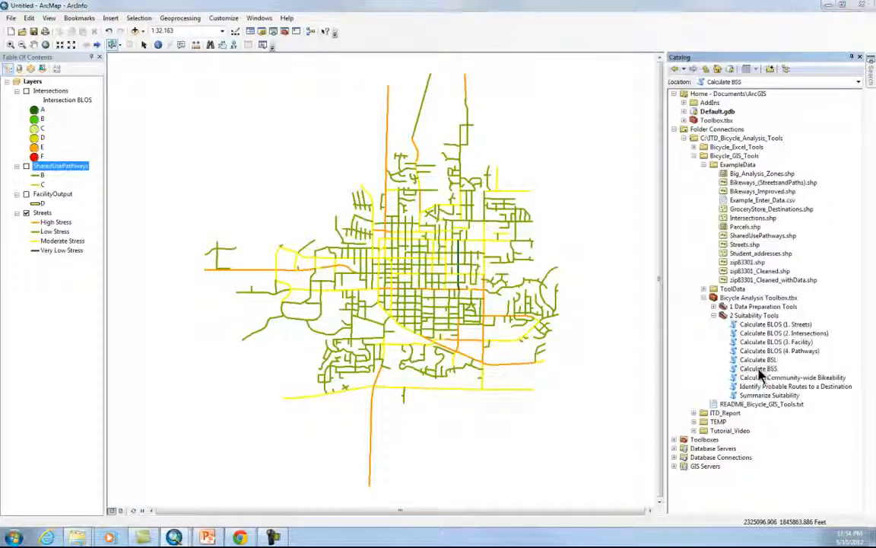
left_click(559, 400)
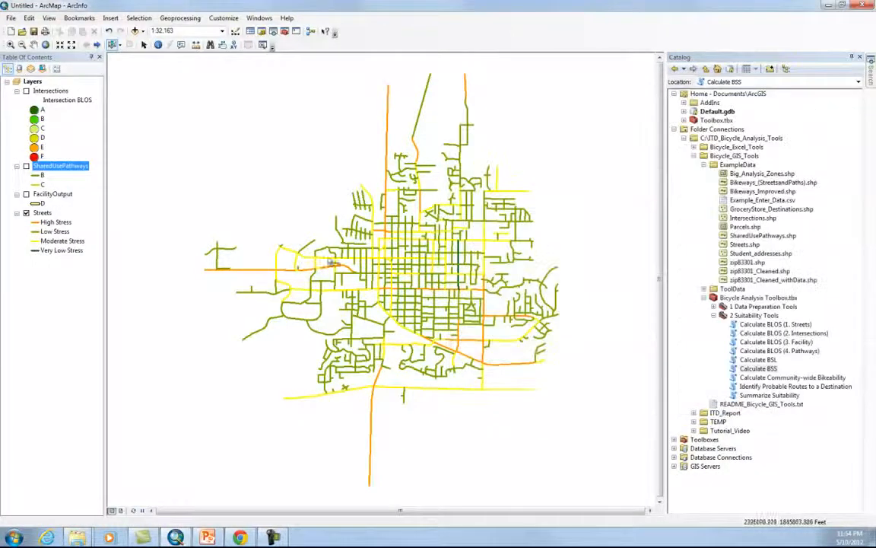
right_click(62, 165)
left_click(107, 199)
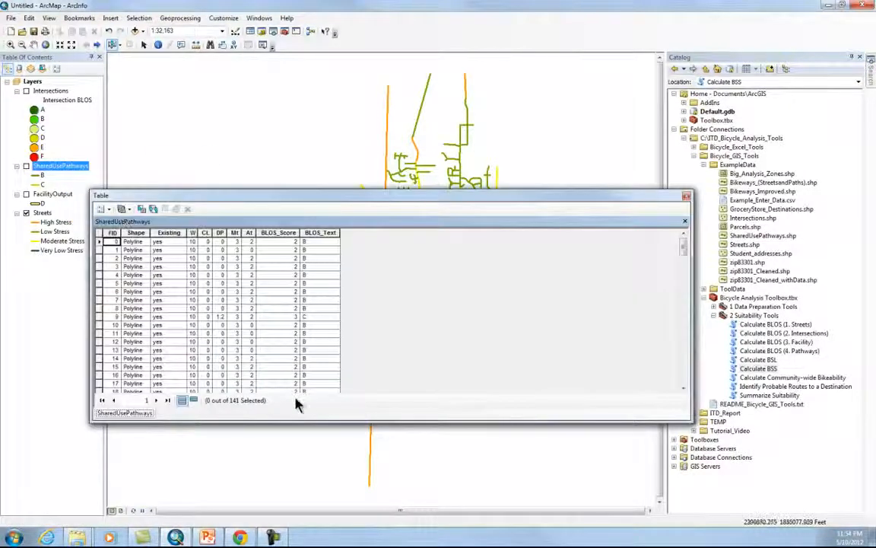
left_click(687, 197)
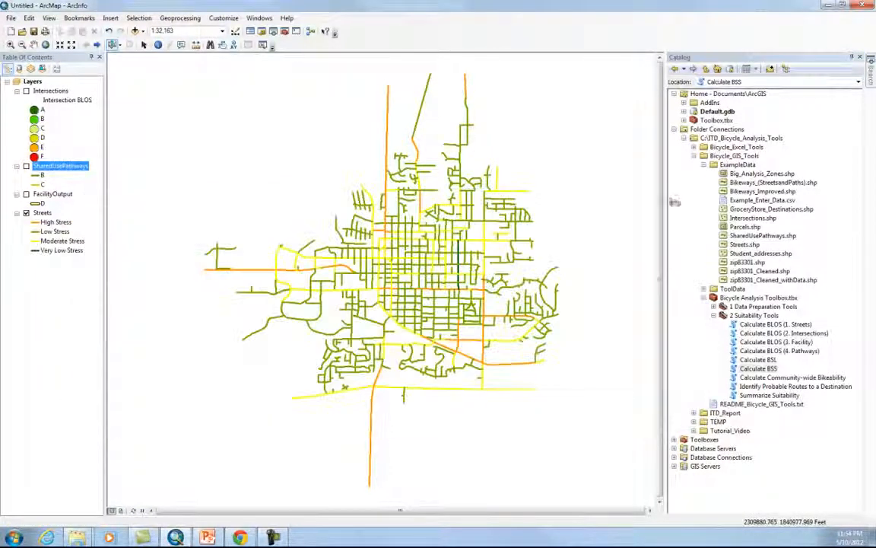
Examine the BSL_Score and BSL_Text fields in the Streets attribute table, closing the table when done
right_click(44, 213)
left_click(82, 248)
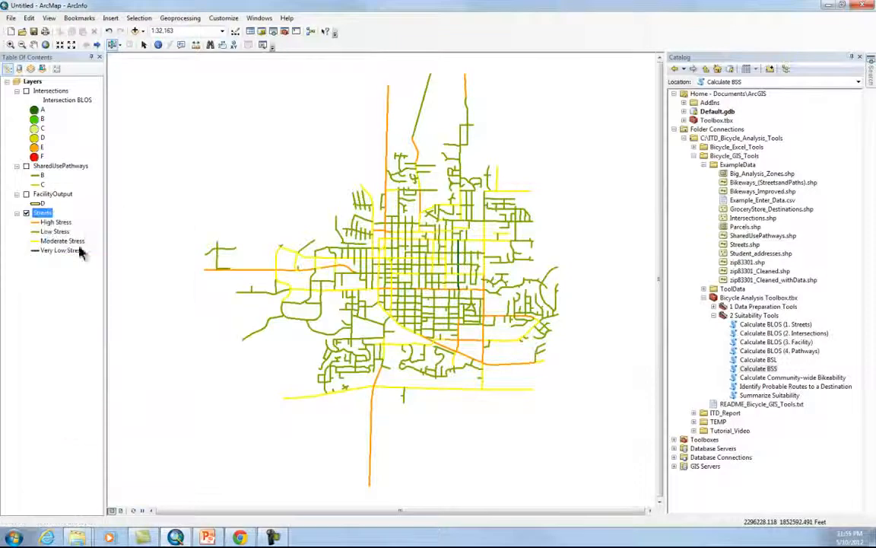
left_click_drag(352, 392, 518, 391)
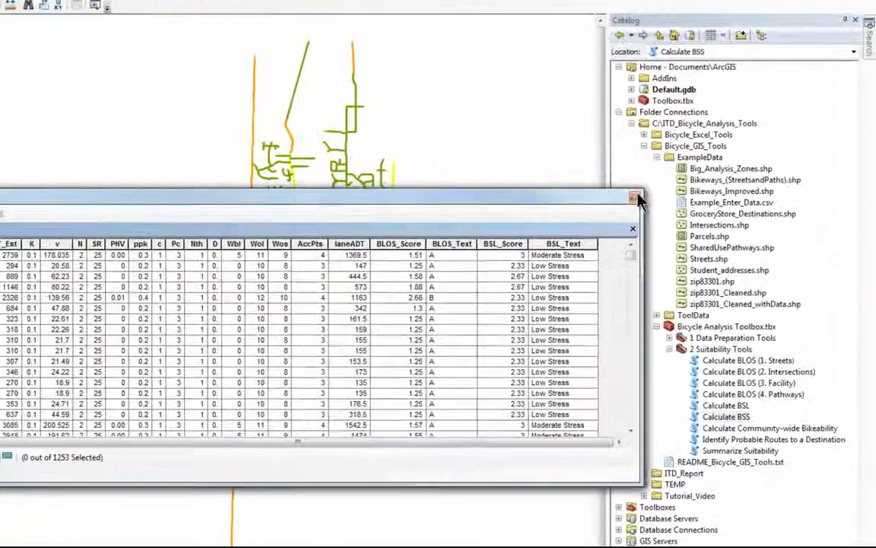
left_click(686, 196)
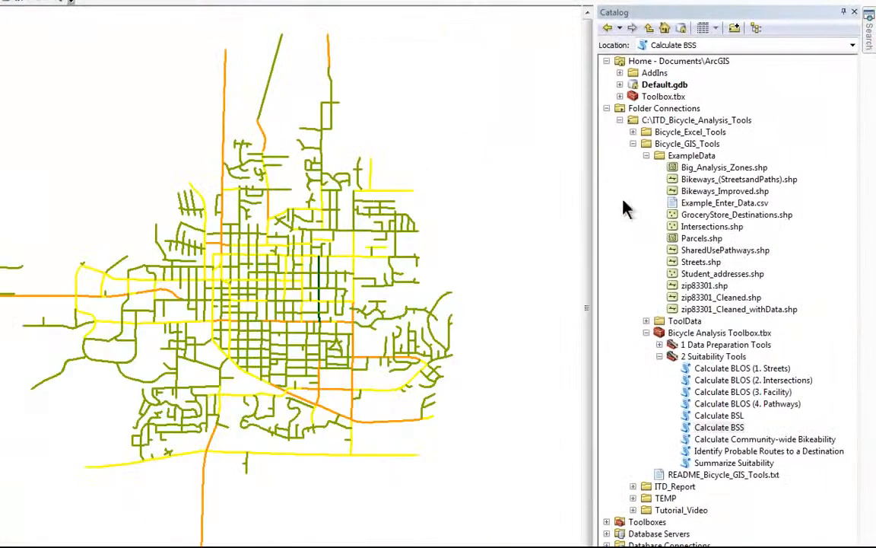
Run the Calculate BSS tool on Streets with BSS_Score and BSS_Text as output fields and close its report
double_click(719, 427)
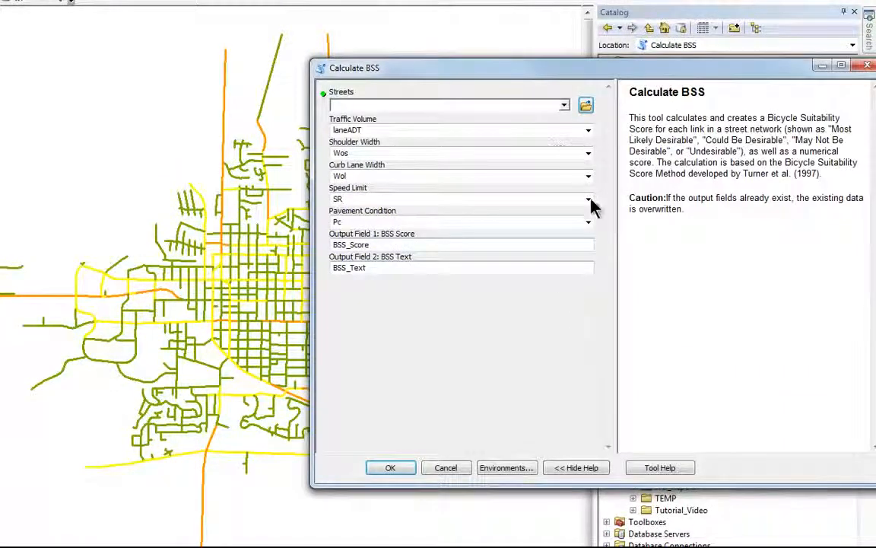
left_click(564, 105)
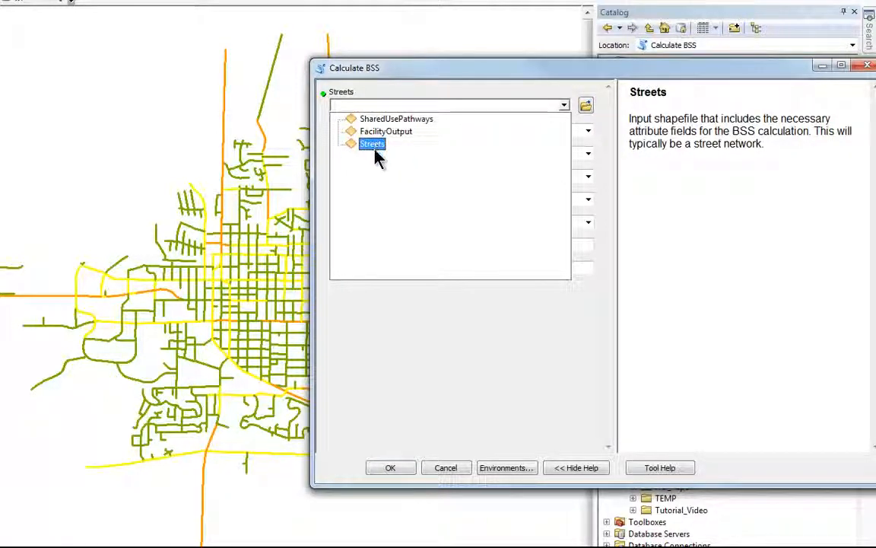
left_click(374, 149)
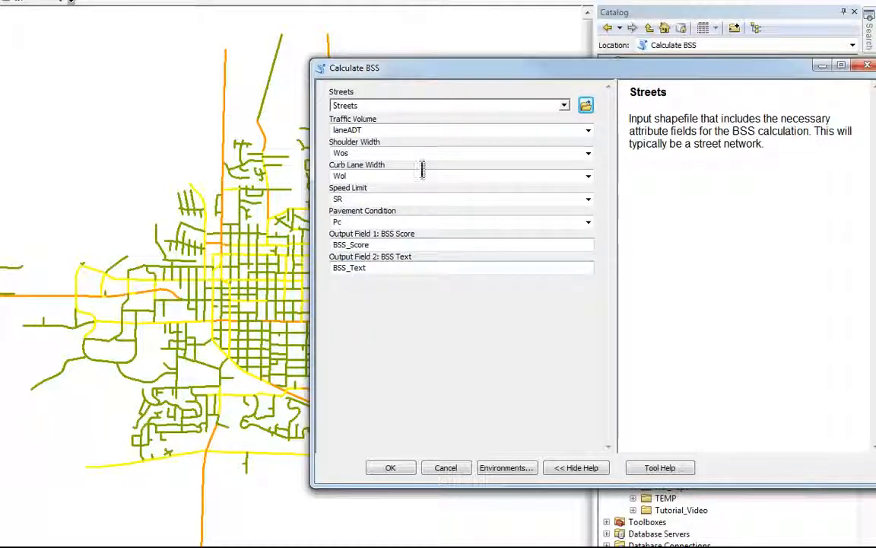
left_click(391, 468)
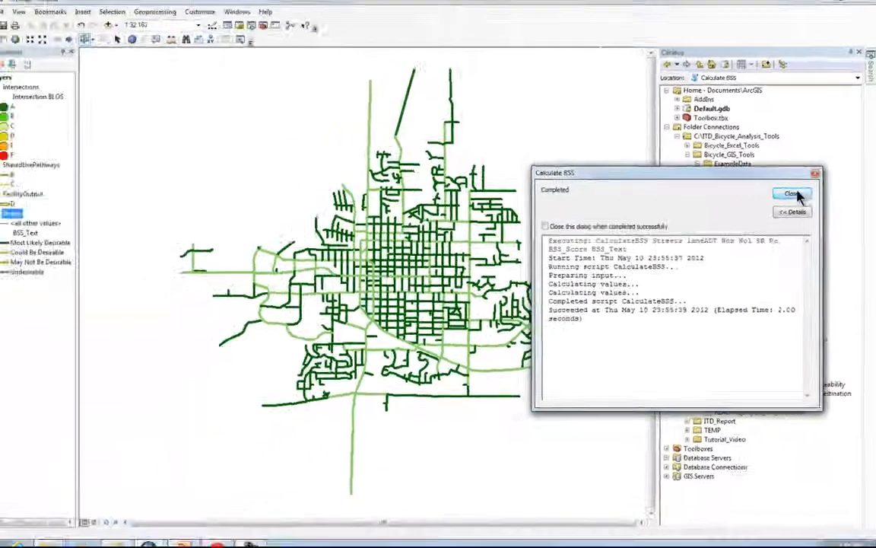
left_click(767, 193)
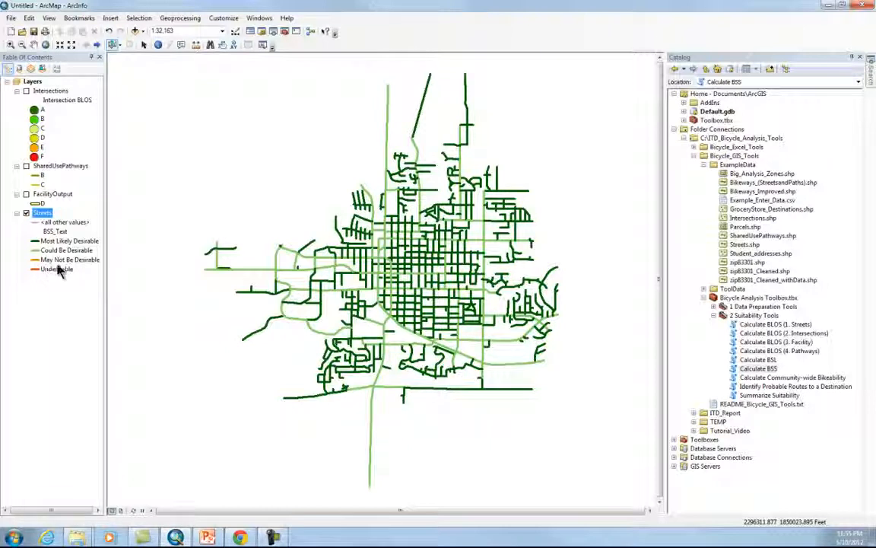
left_click(48, 276)
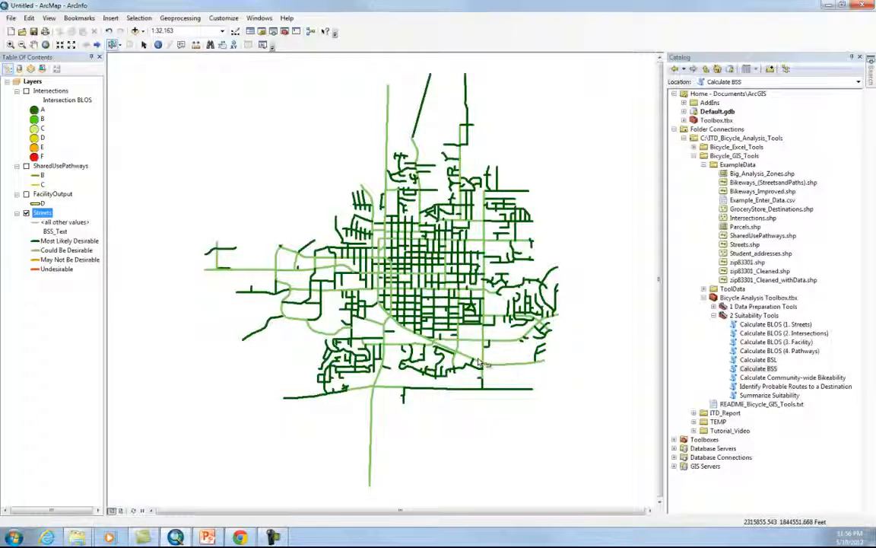
left_click(757, 360)
left_click(758, 369)
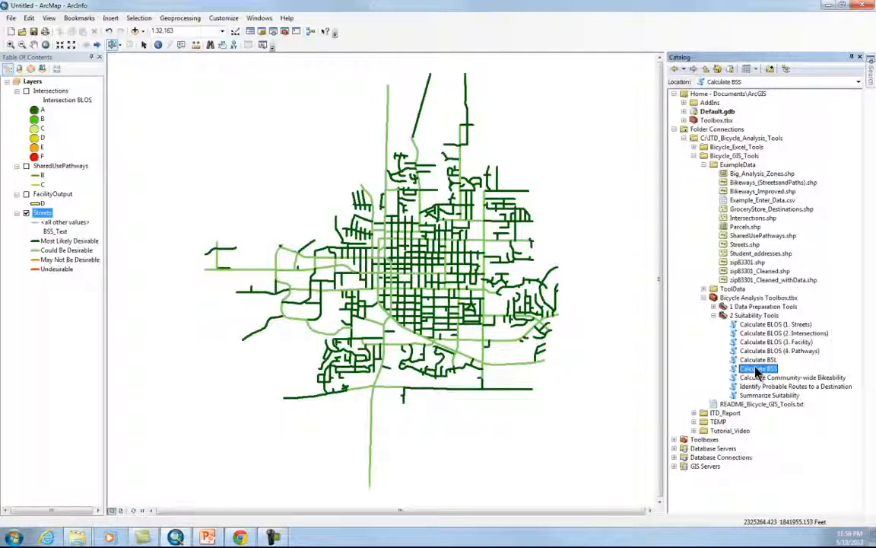
left_click(759, 369)
left_click(782, 378)
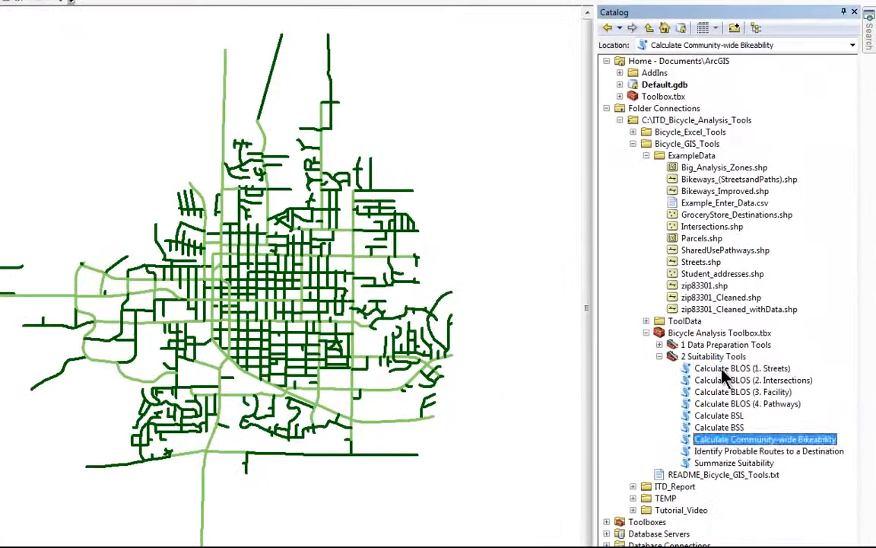
Rerun the Calculate BLOS (1. Streets) tool with Streets as its input and BLOS_Score and BLOS_Text as output fields
double_click(760, 324)
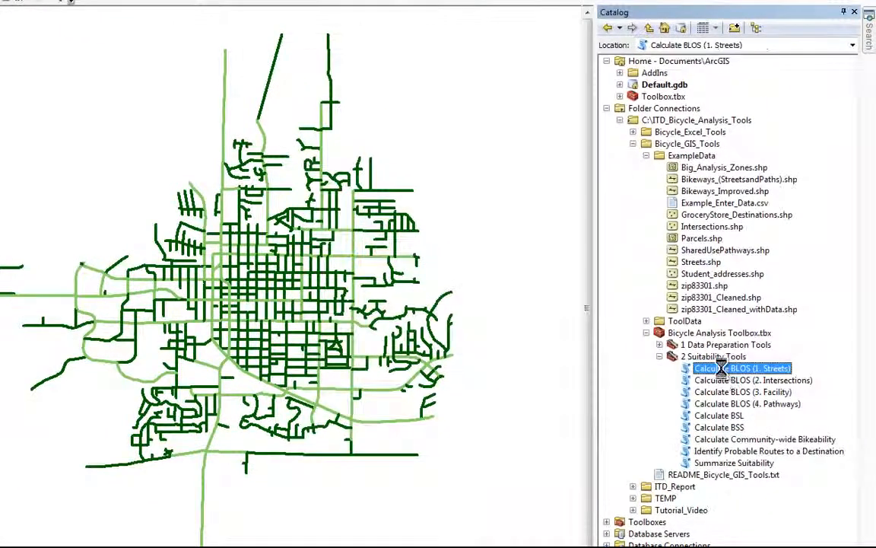
left_click(564, 106)
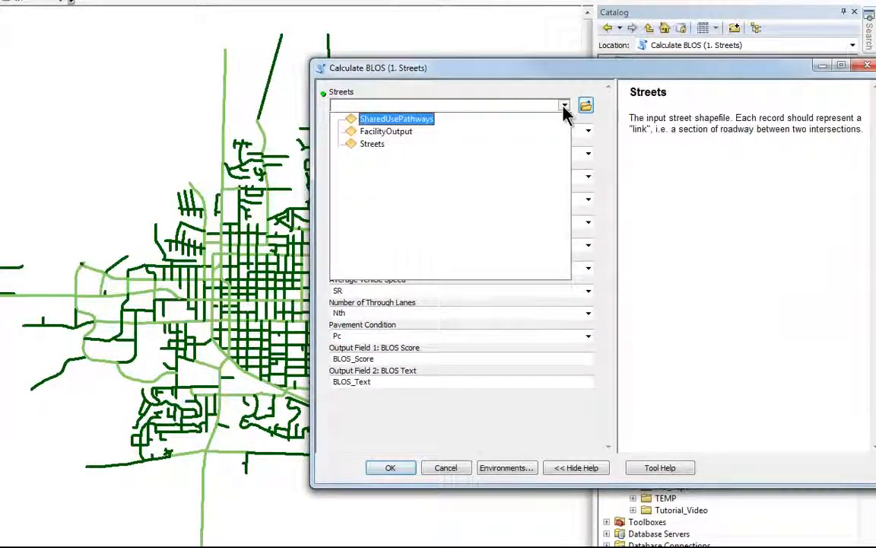
left_click(373, 146)
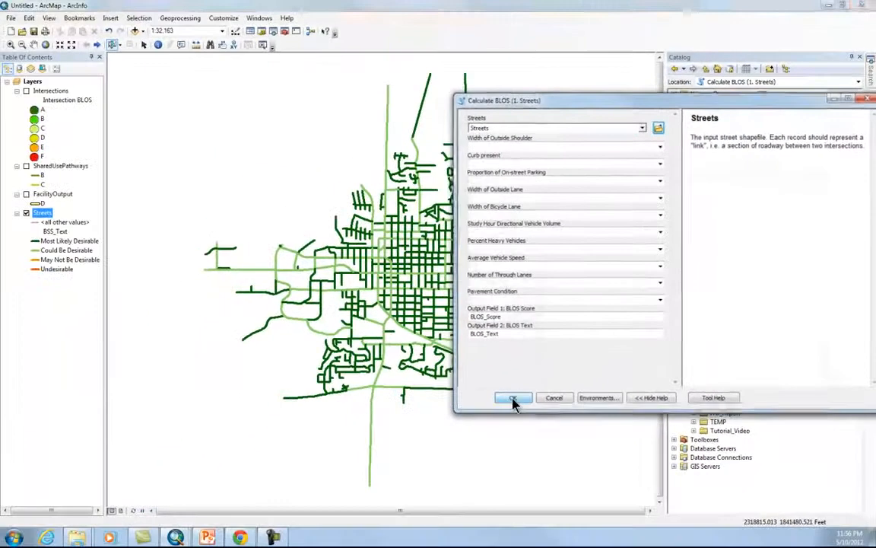
left_click(390, 467)
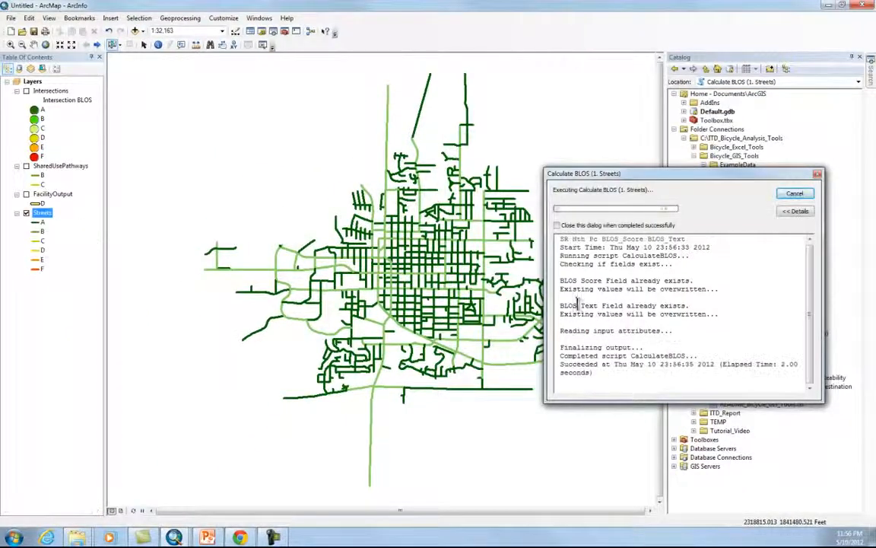
Highlight the report's lines on the existing BLOS Score and BLOS Text fields and close the report
left_click_drag(562, 282, 697, 280)
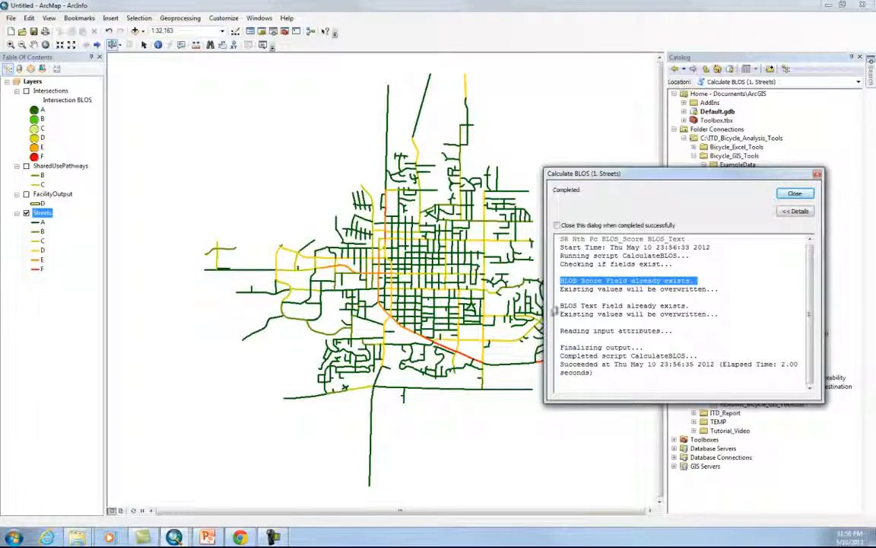
left_click_drag(561, 305, 691, 304)
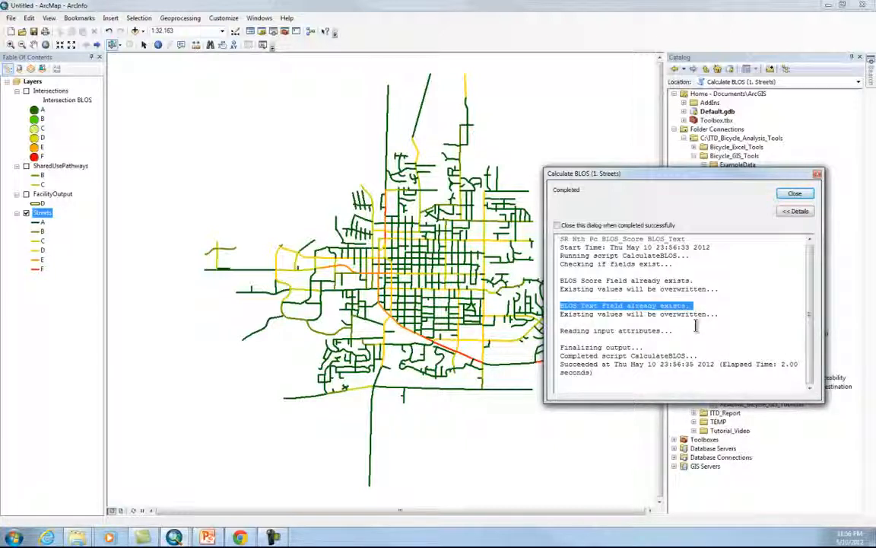
left_click(794, 194)
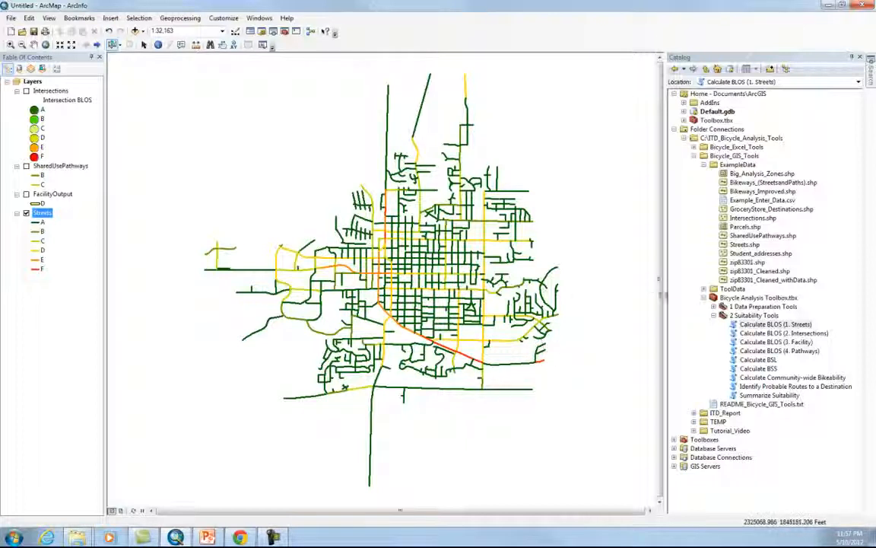
Add the GroceryStore_Destinations.shp example data to the map
left_click(757, 210)
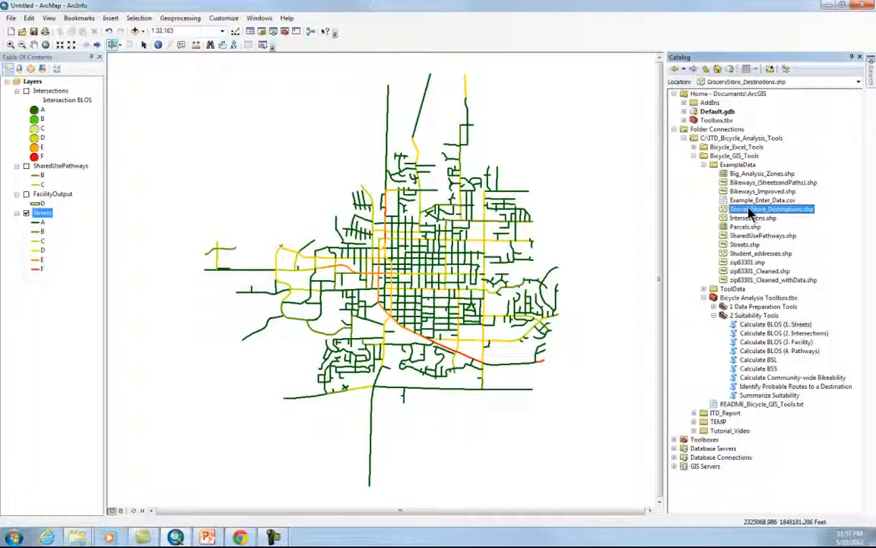
mouse_move(700, 211)
left_mouse_down()
mouse_move(567, 244)
mouse_move(513, 240)
left_mouse_up()
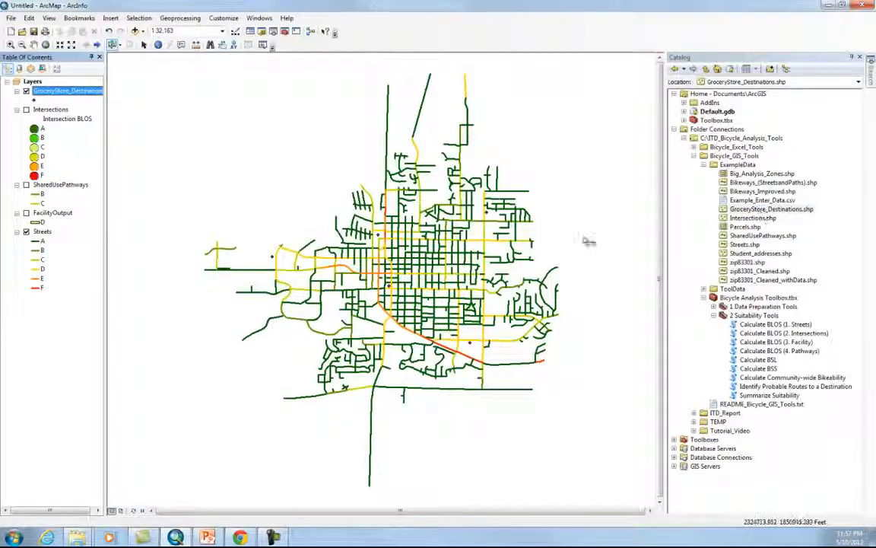
Change the GroceryStore_Destinations layer's point symbol to size 12 and a turquoise colour
left_click_drag(89, 92, 45, 88)
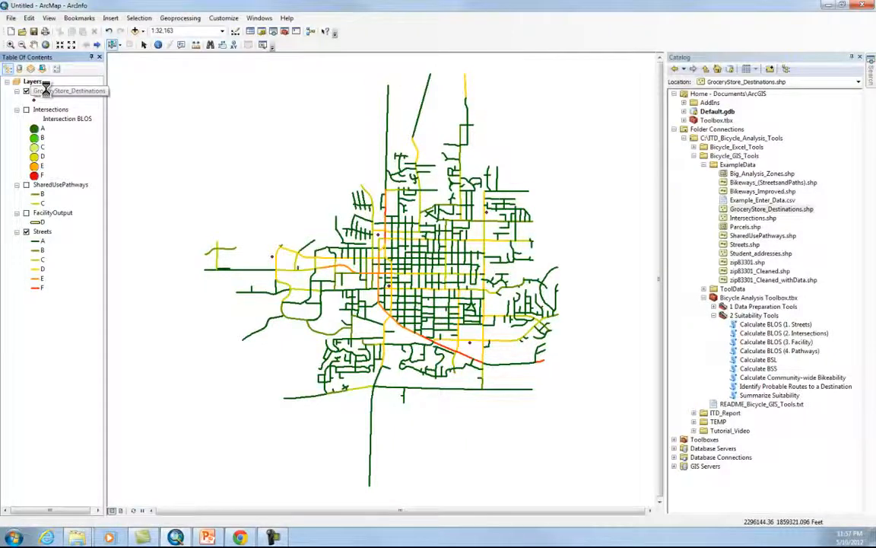
double_click(46, 89)
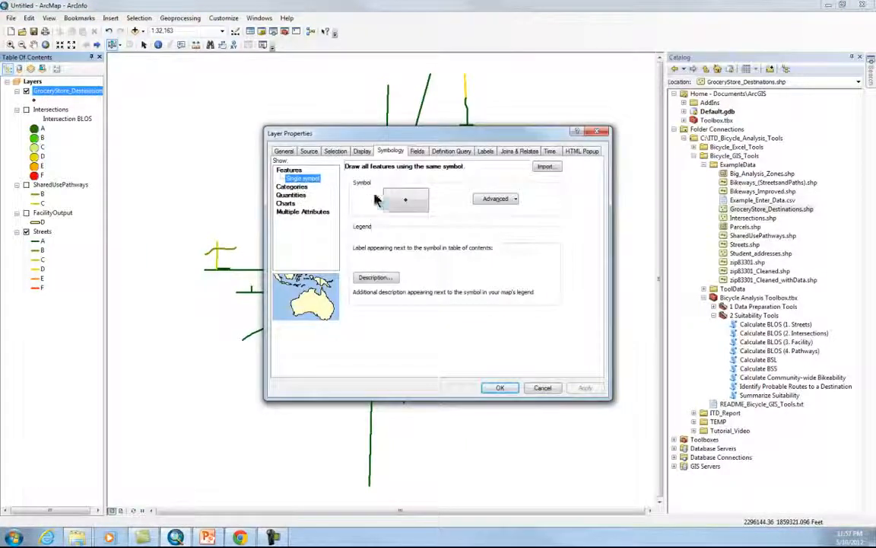
left_click(405, 199)
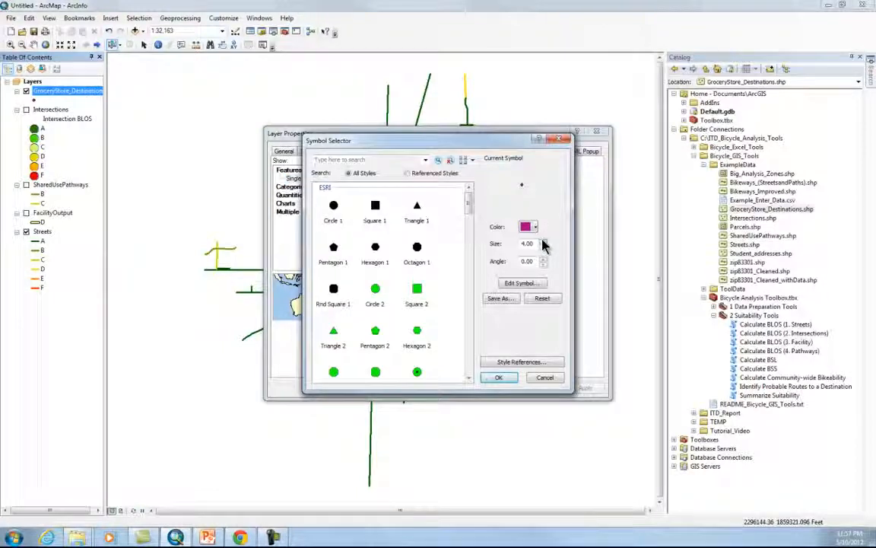
left_click(543, 241)
left_click(535, 227)
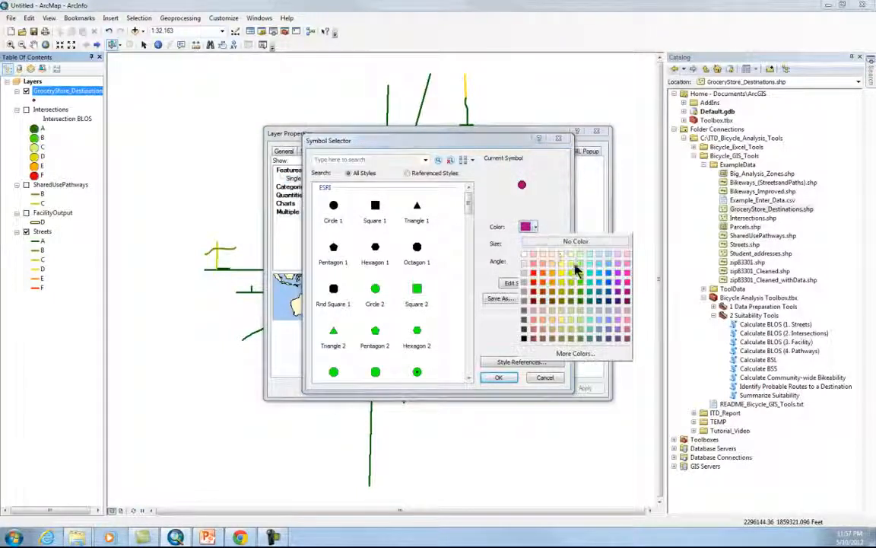
left_click(589, 279)
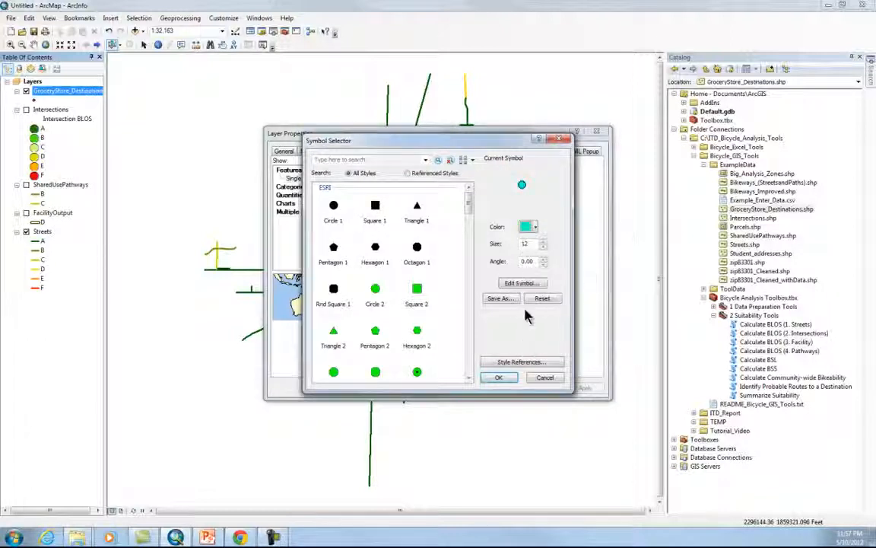
left_click(500, 377)
left_click(585, 387)
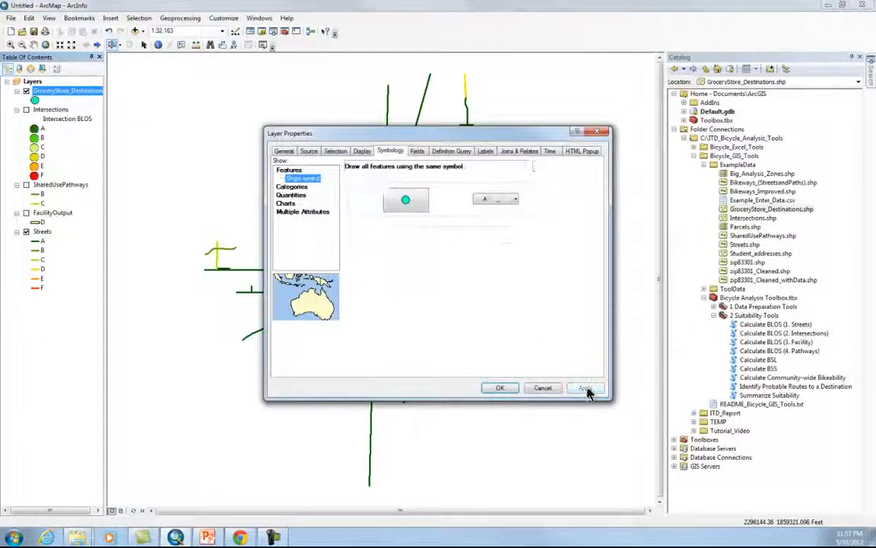
left_click(501, 387)
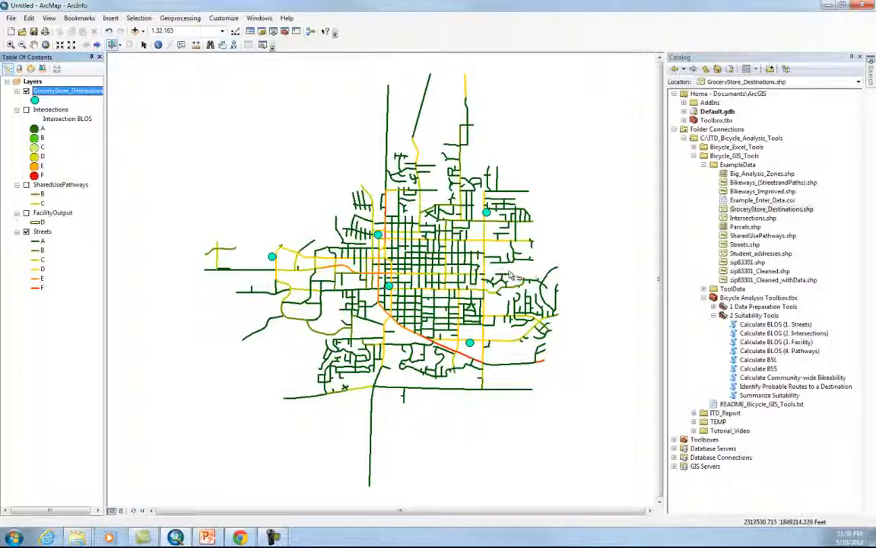
Add Big_Analysis_Zones.shp from the example data to the map and hide the Streets layer
left_click(749, 175)
left_click_drag(758, 177, 558, 244)
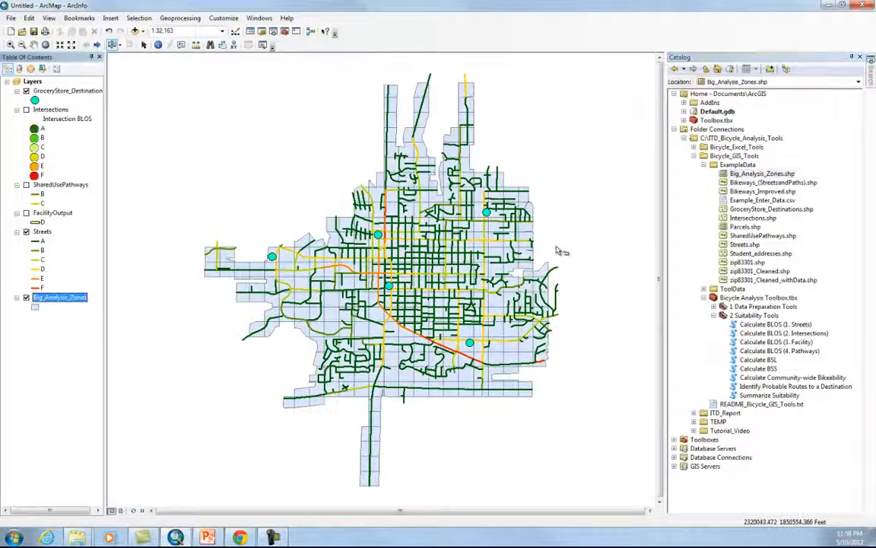
left_click(26, 231)
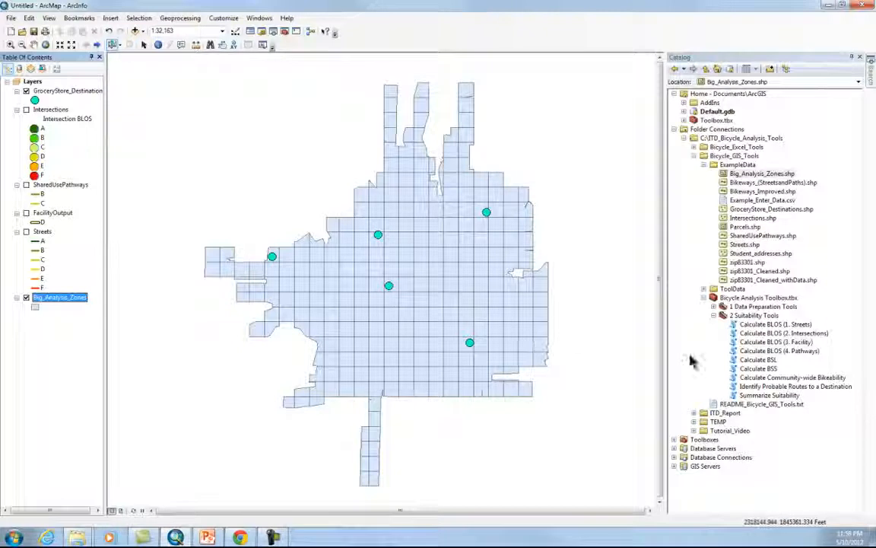
View the Data Preparation Tools list and read the help of the Calculate Community-wide Bikeability tool without running it
left_click(713, 306)
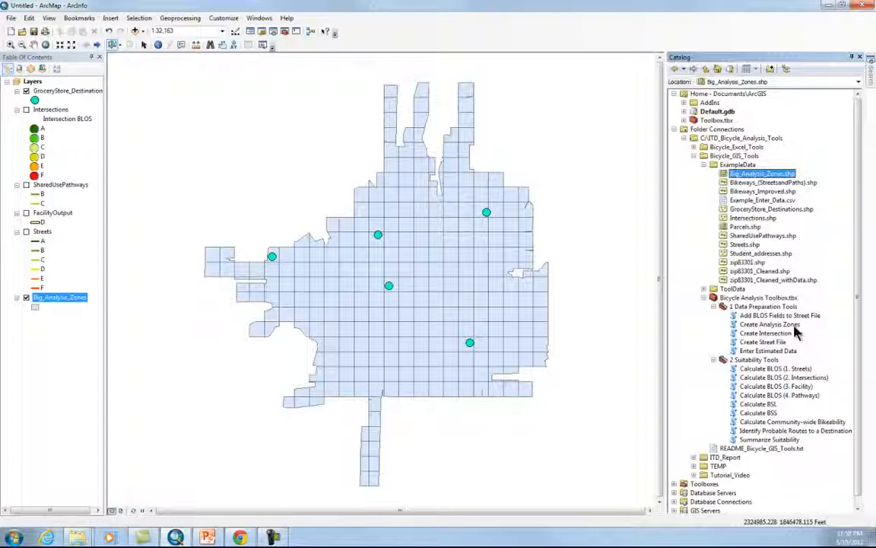
left_click(714, 307)
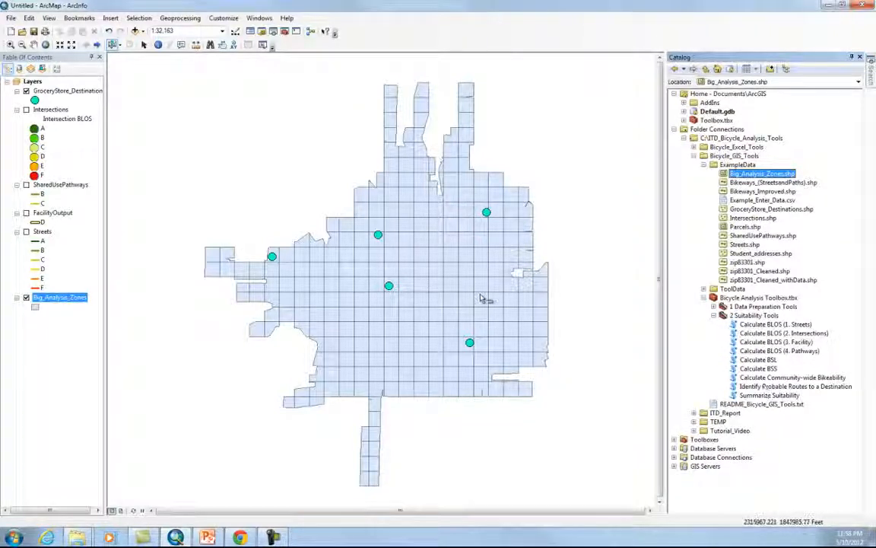
double_click(772, 377)
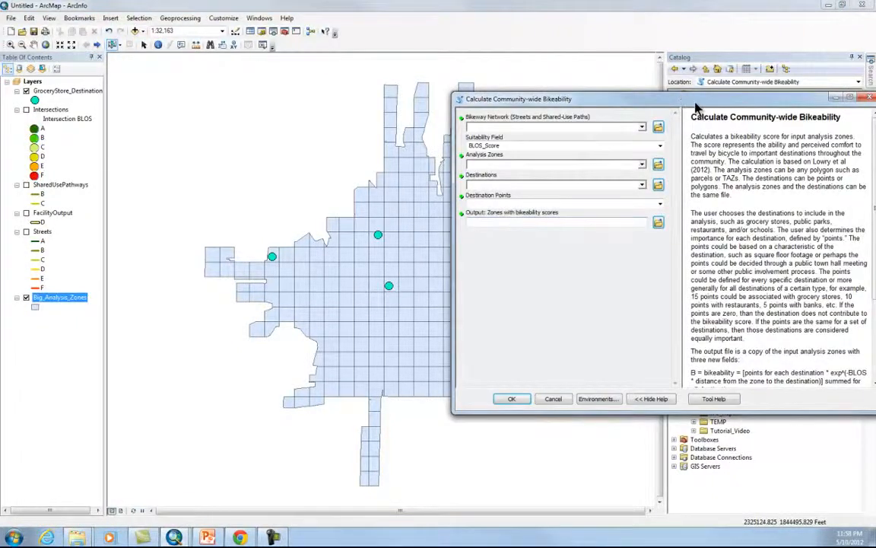
left_click_drag(694, 106, 522, 114)
left_click_drag(709, 188, 705, 266)
scroll(636, 241, "up", 5)
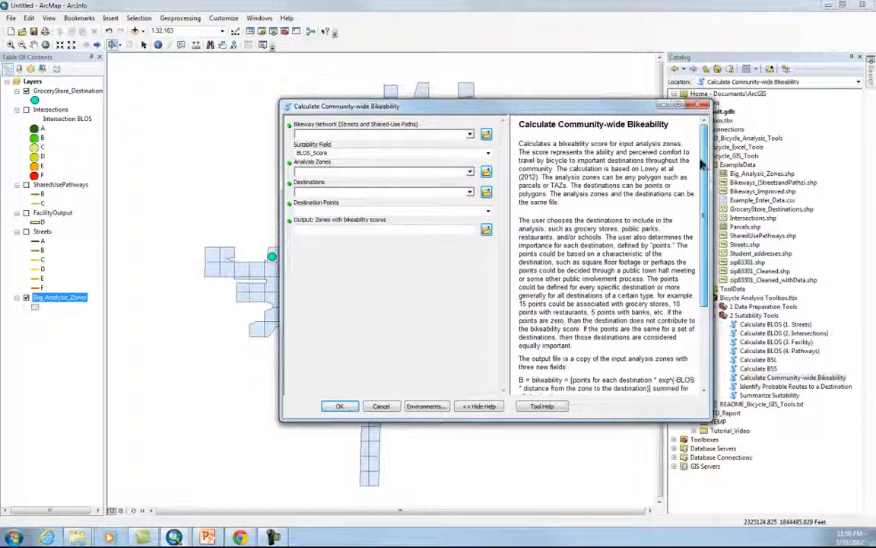
left_click(312, 134)
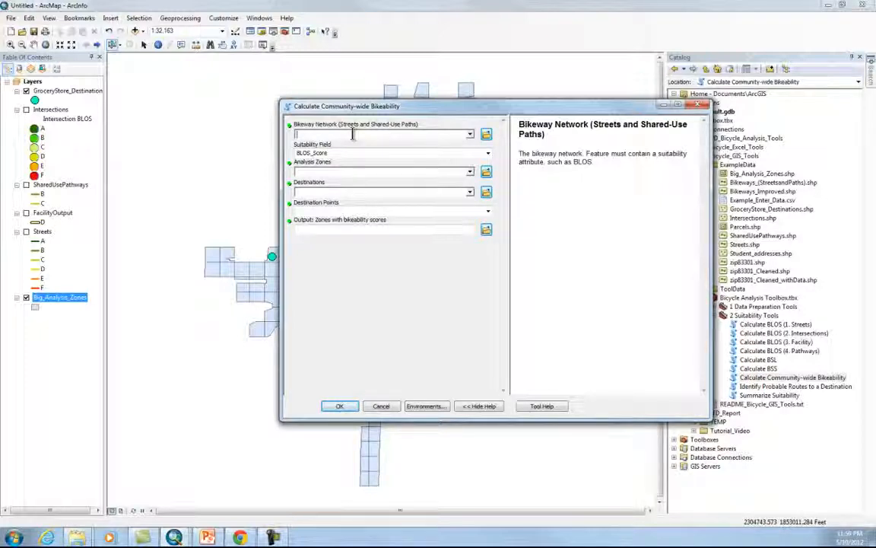
left_click(381, 405)
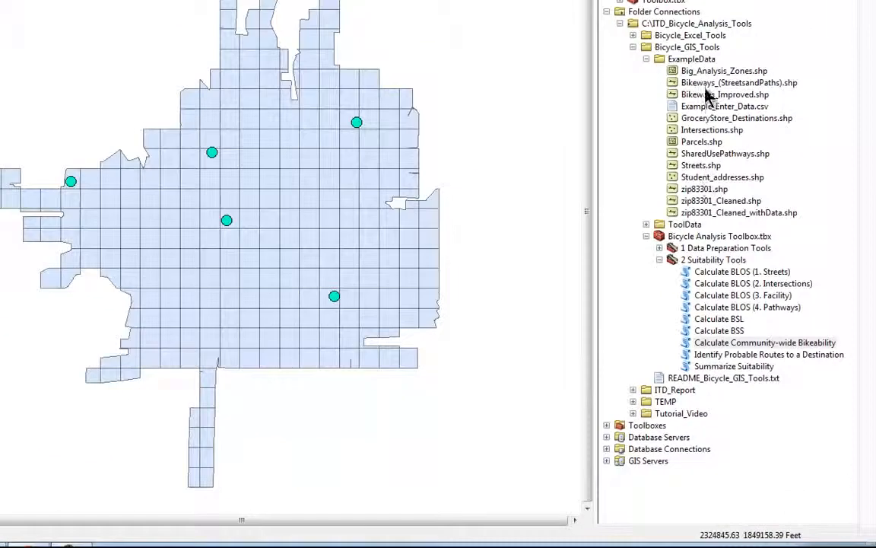
Add Bikeways_(StreetsandPaths).shp from the example data to the map and remove the Streets layer
left_click(703, 84)
left_click_drag(726, 89, 510, 137)
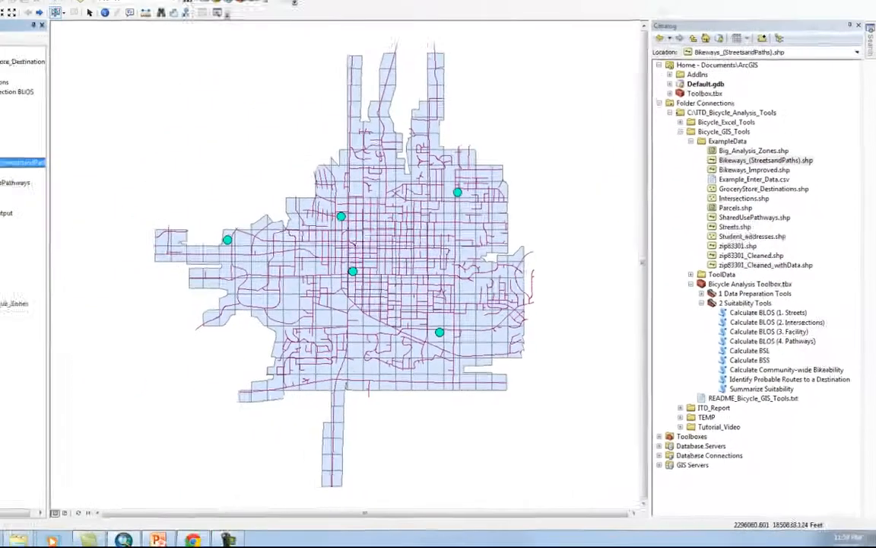
left_click(42, 251)
right_click(41, 259)
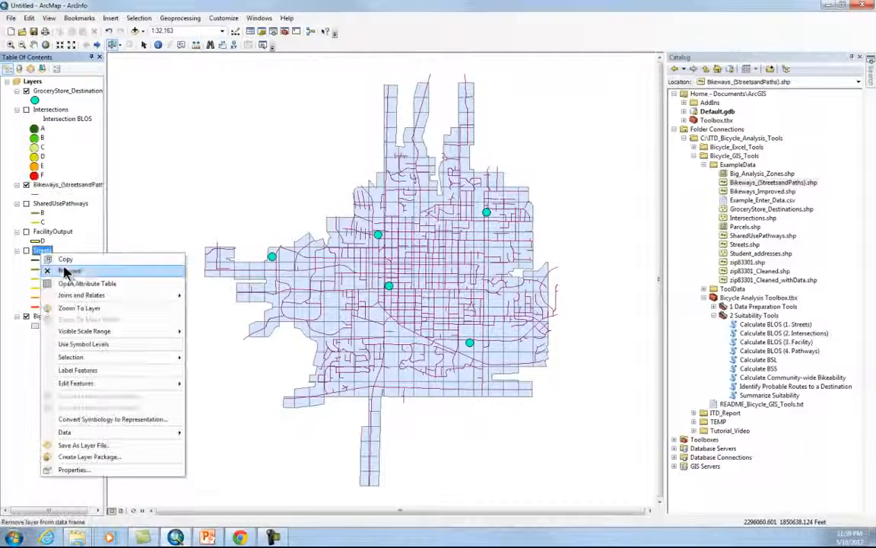
left_click(39, 270)
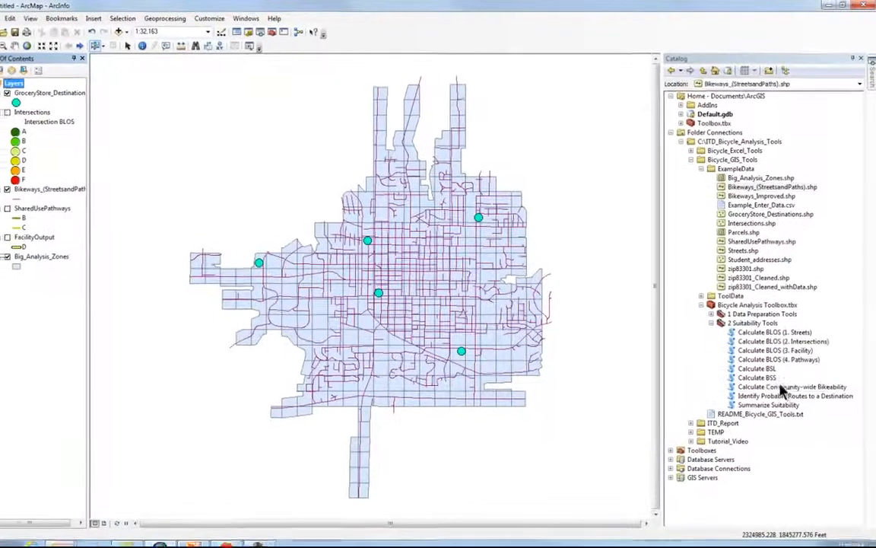
In the Calculate Community-wide Bikeability tool, set the bikeway network to Bikeways_(StreetsandPaths) and the analysis zones to Big_Analysis_Zones
double_click(783, 389)
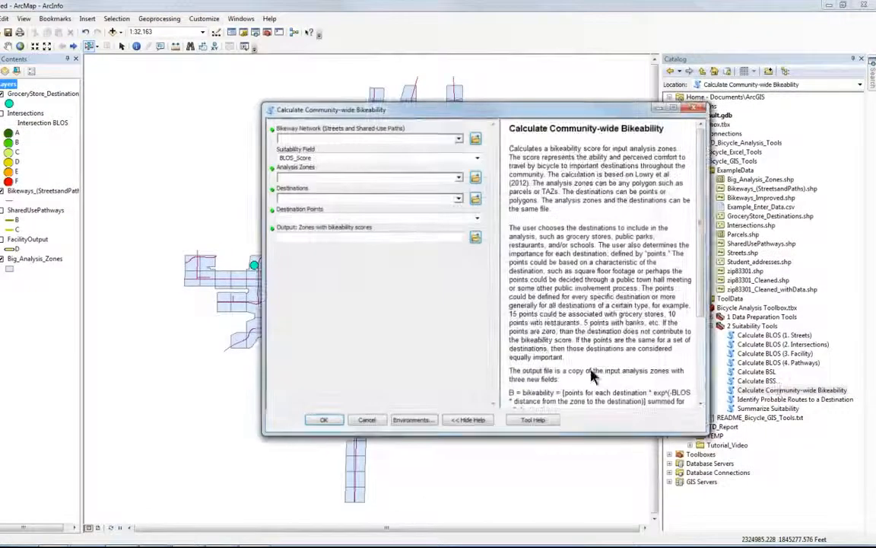
left_click(458, 138)
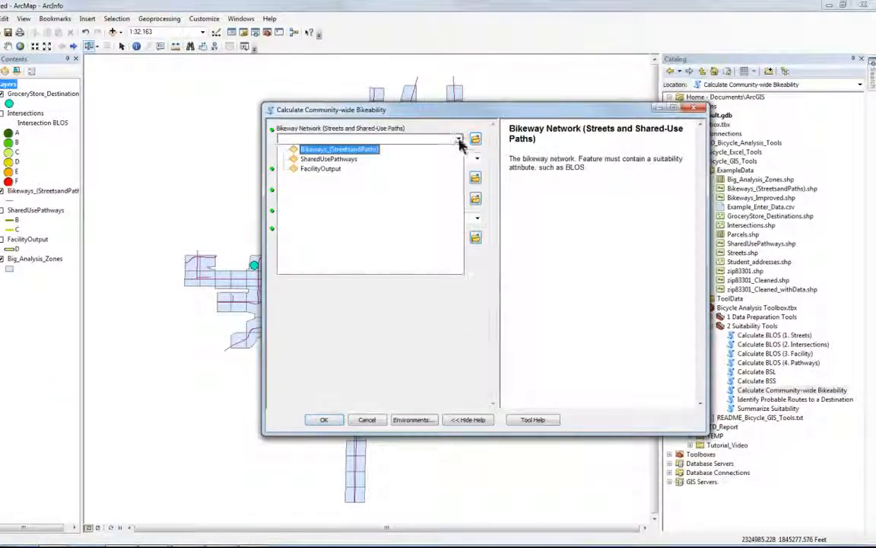
left_click(348, 150)
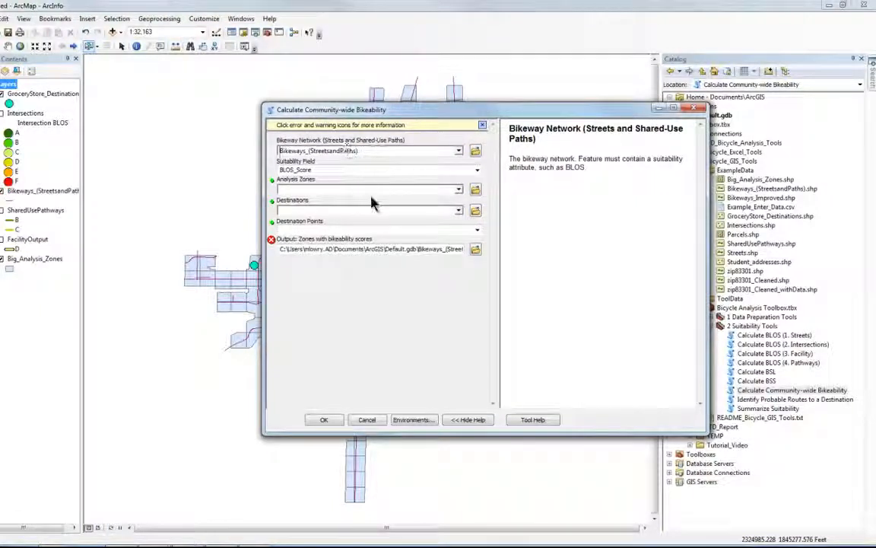
left_click(458, 189)
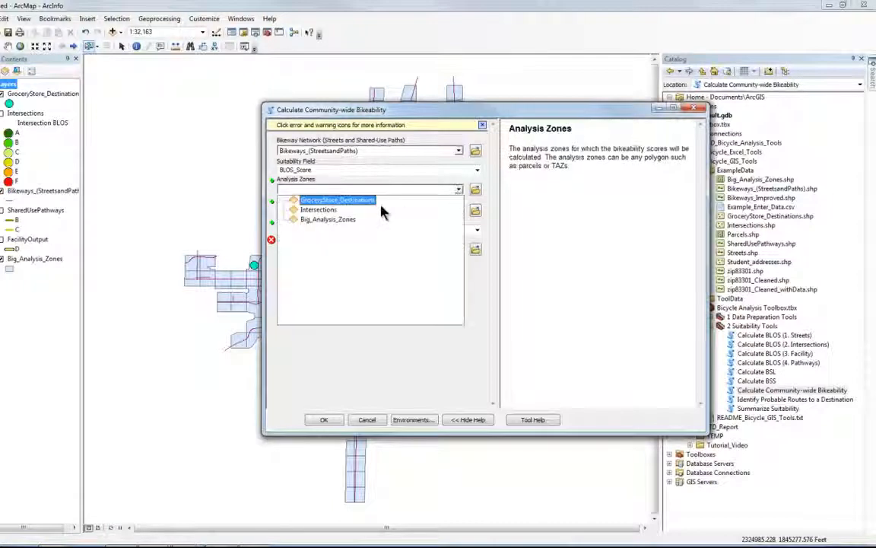
left_click(340, 225)
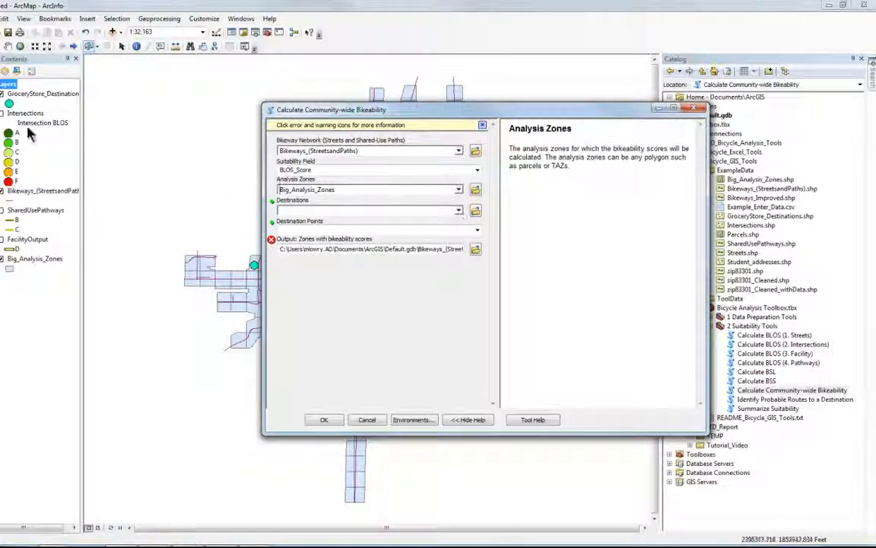
Examine the Existing, Current and Proposed fields in the GroceryStore_Destinations attribute table and close the table
right_click(41, 93)
left_click(82, 125)
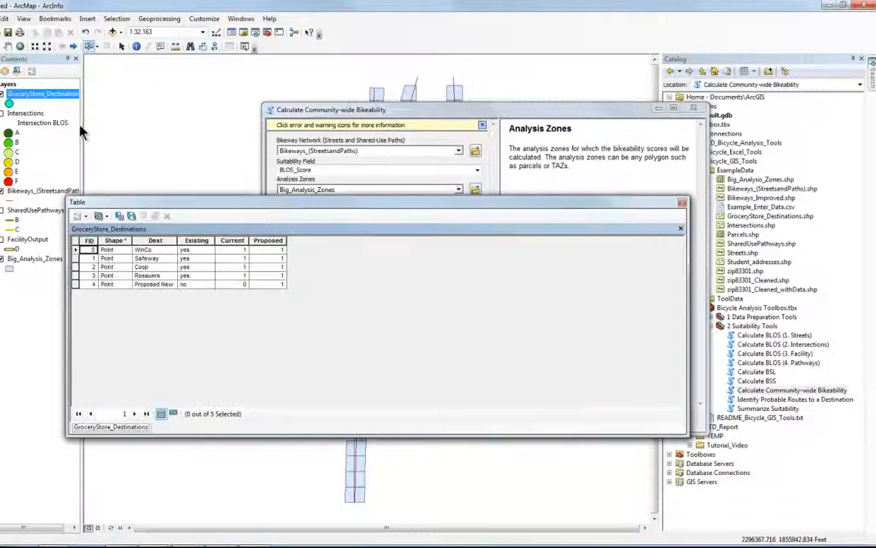
left_click_drag(236, 206, 278, 195)
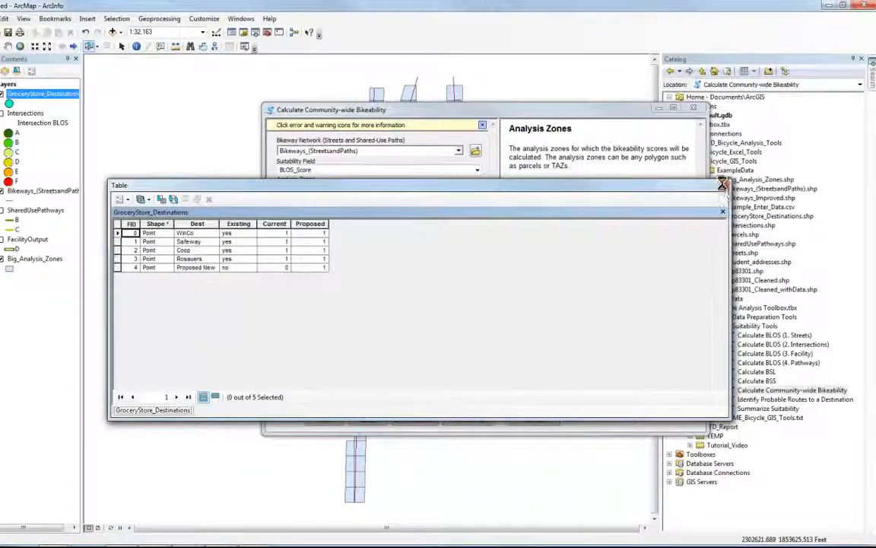
left_click(648, 176)
Set the tool's destinations to GroceryStore_Destinations and its destination points to the Current field
left_click(352, 211)
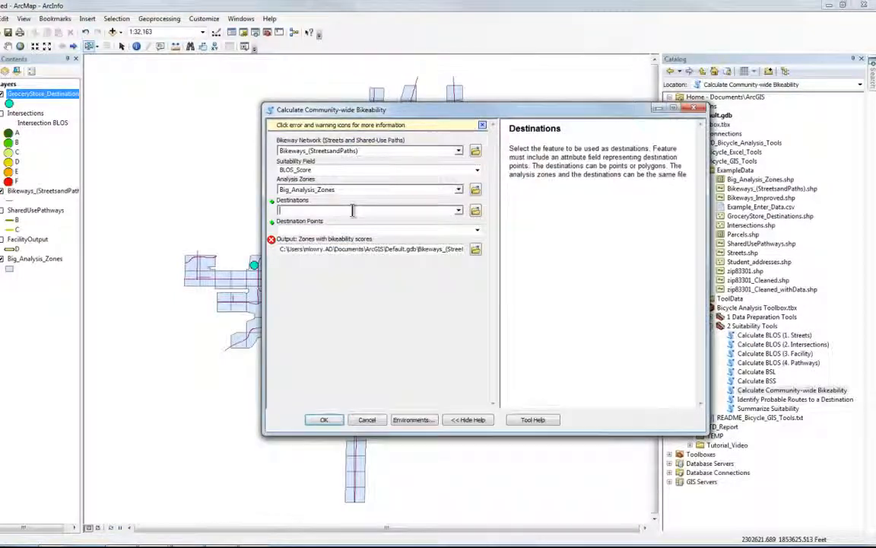
left_click(458, 210)
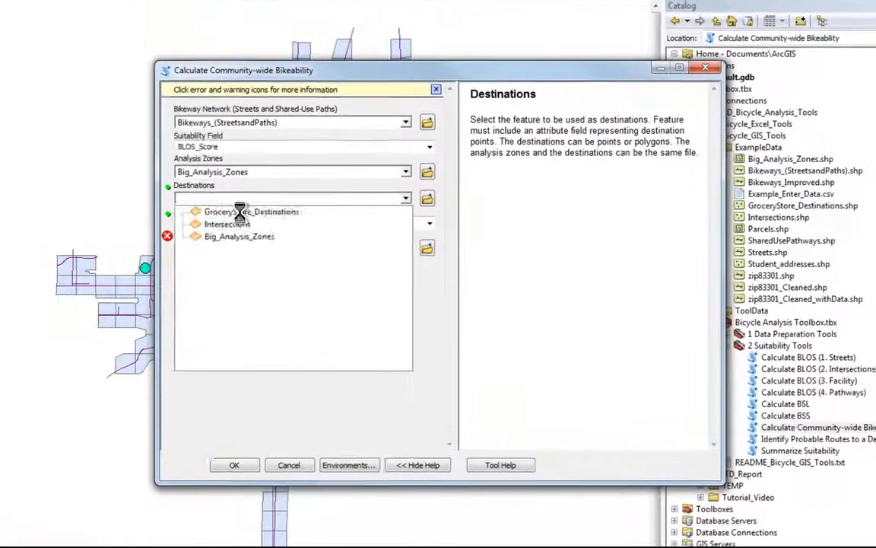
left_click(311, 220)
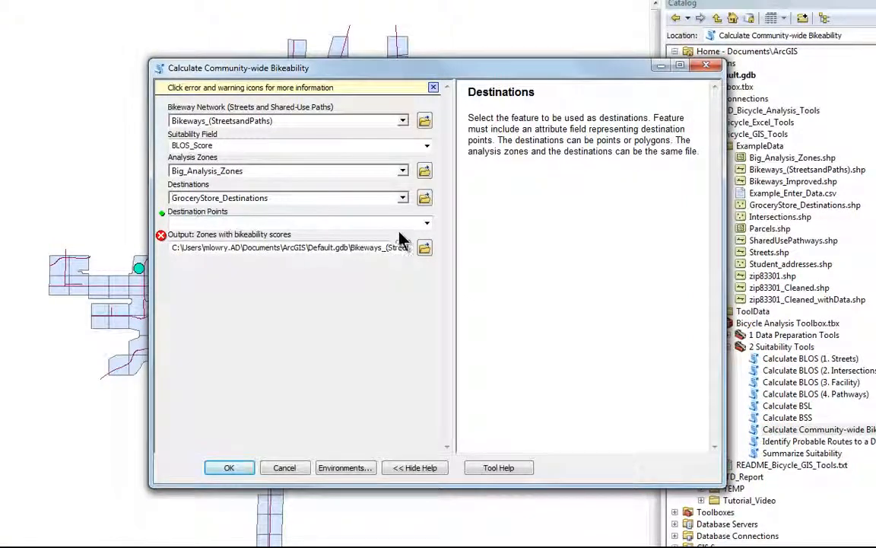
left_click(427, 224)
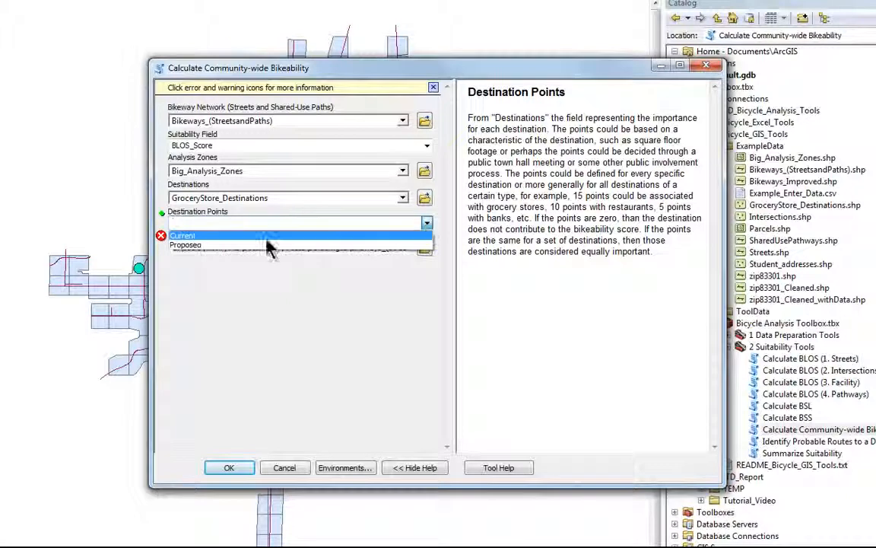
left_click(193, 237)
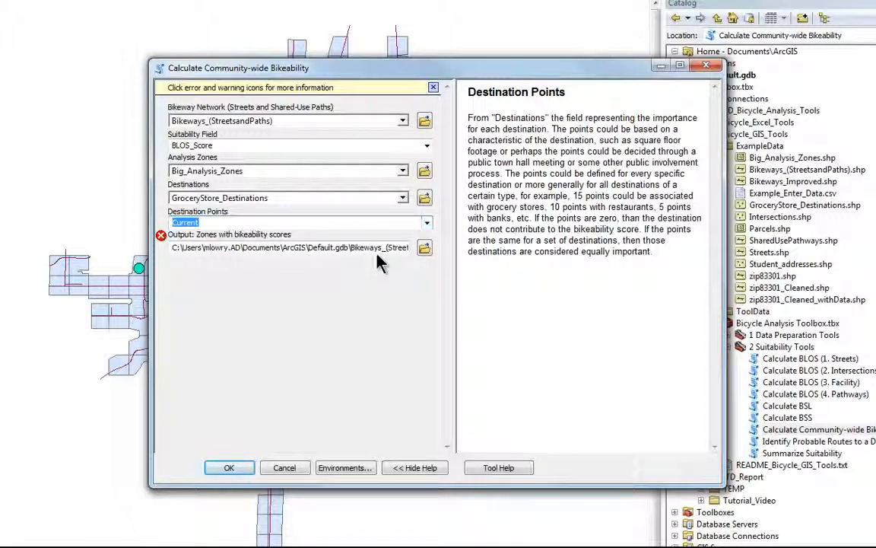
Name the output zones bikeability_1 in the TEMP folder, run the bikeability calculation and close its report
mouse_move(160, 241)
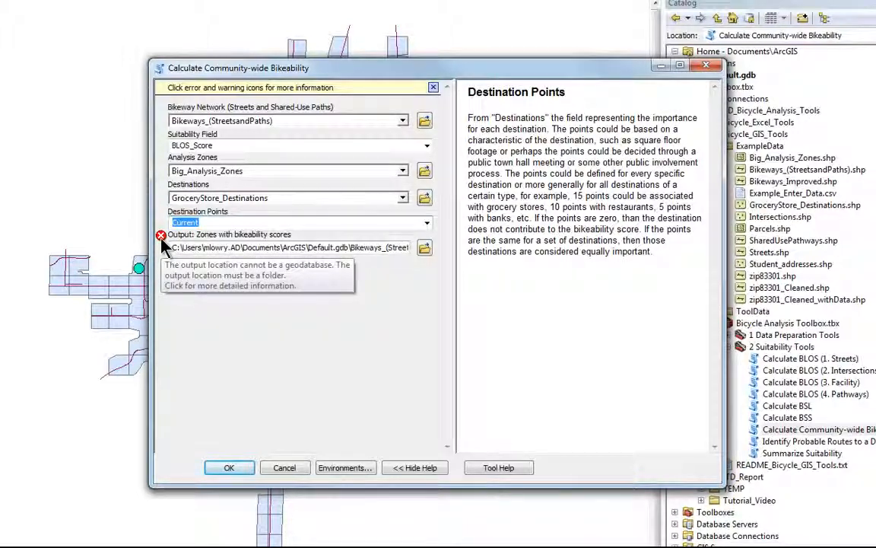
left_click(425, 248)
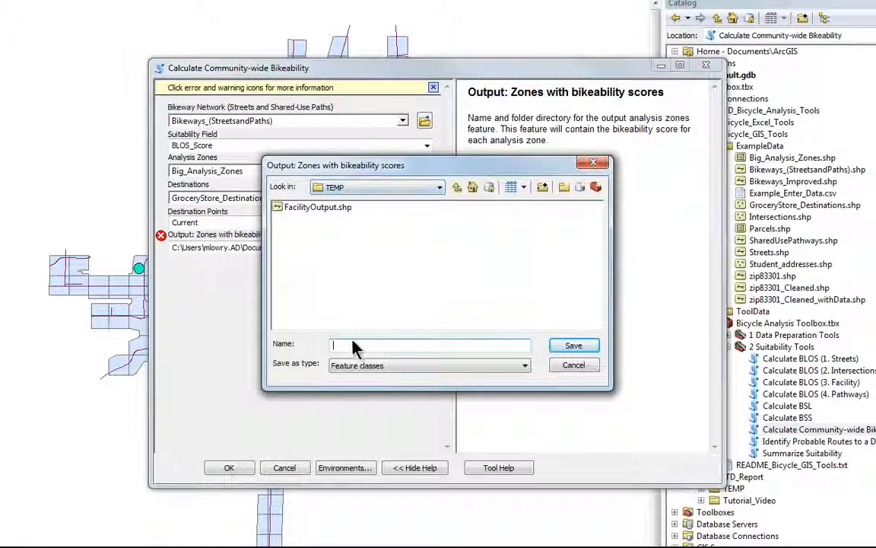
type("bikeability_1")
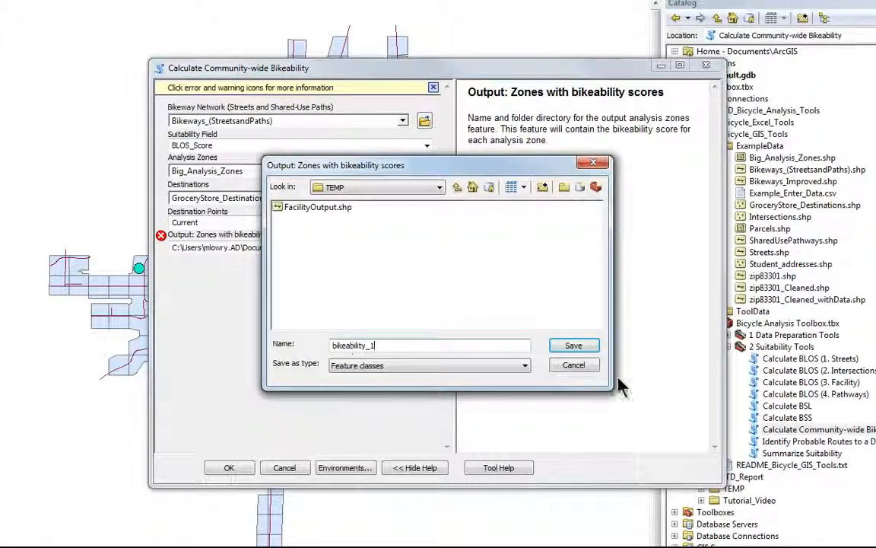
left_click(574, 346)
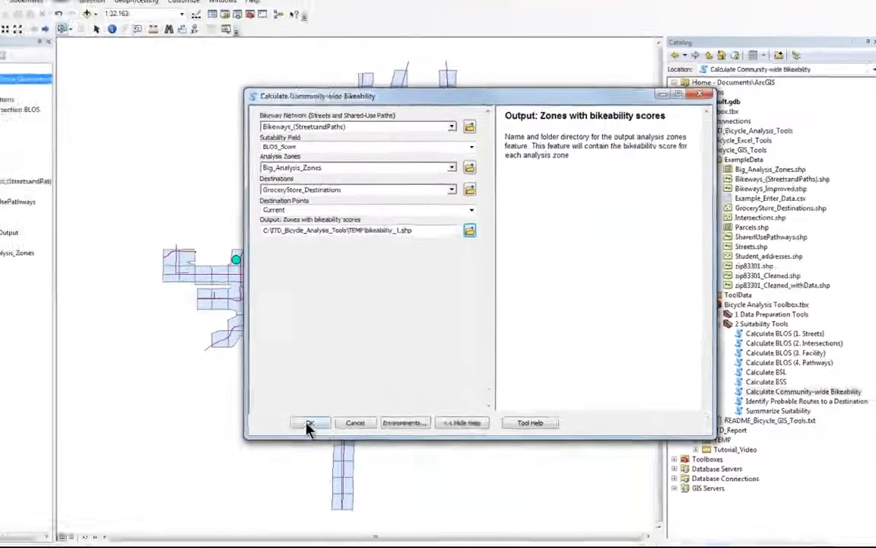
left_click(229, 467)
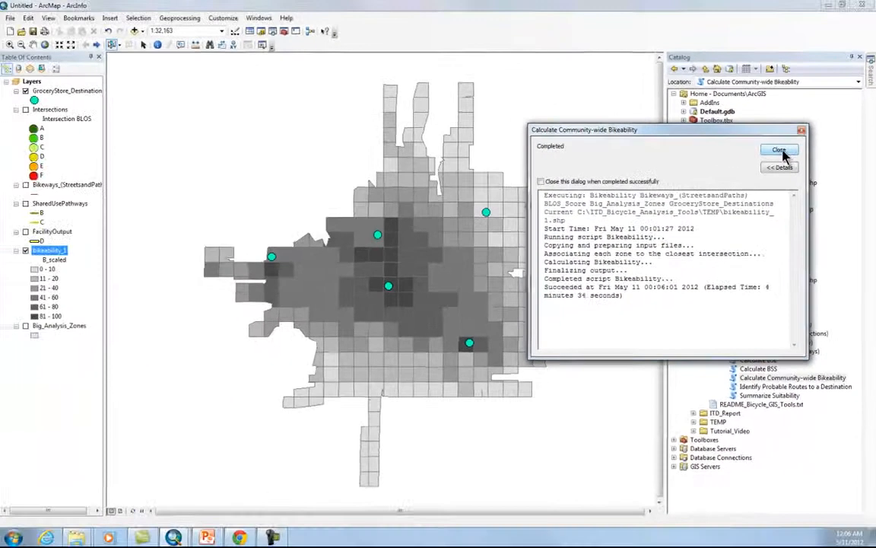
left_click(747, 151)
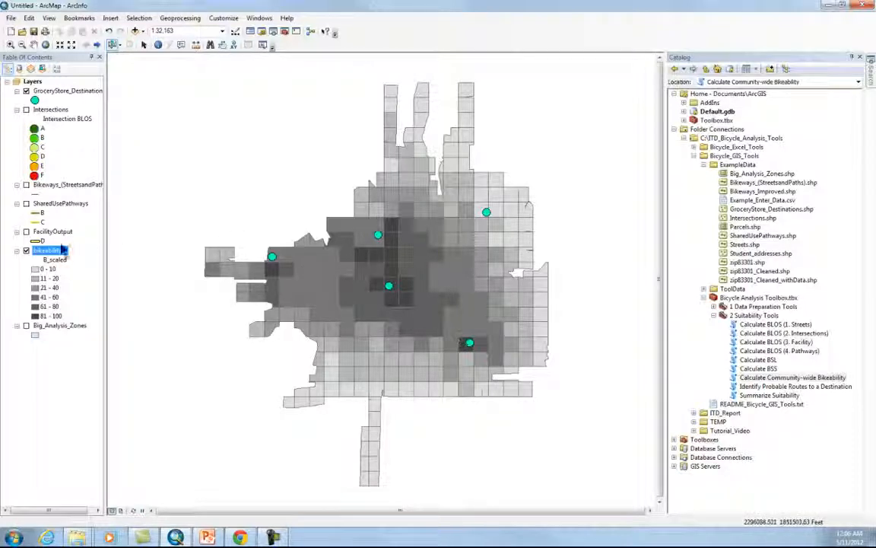
Hide the bikeability_1 layer and show the Big_Analysis_Zones and Bikeways_(StreetsandPaths) layers
left_click(25, 250)
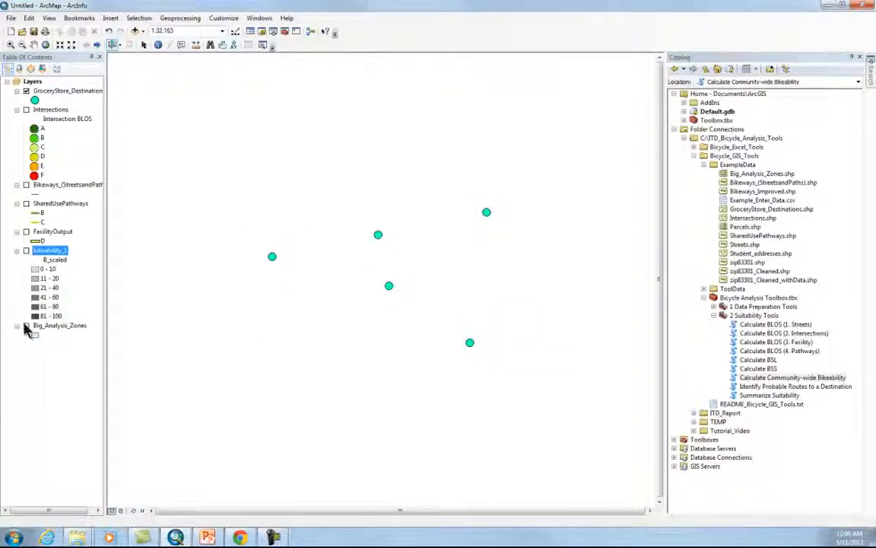
left_click(25, 325)
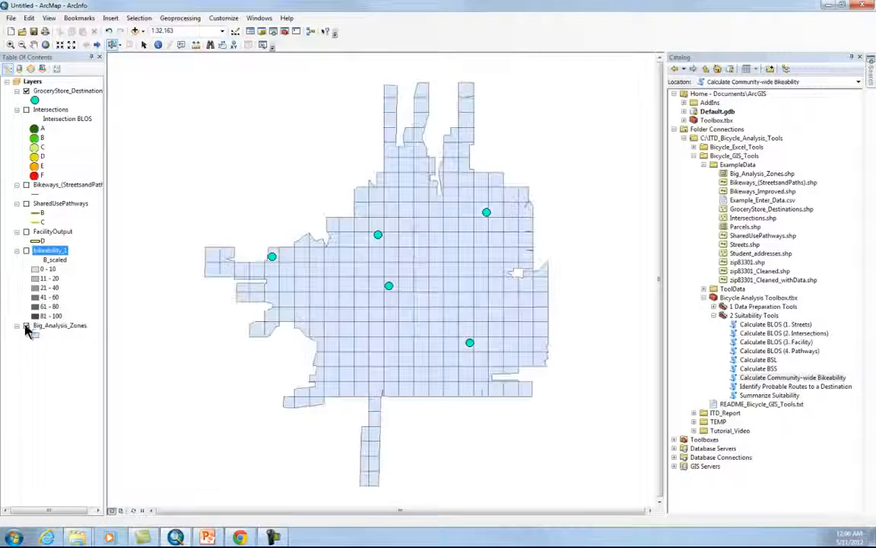
left_click(26, 185)
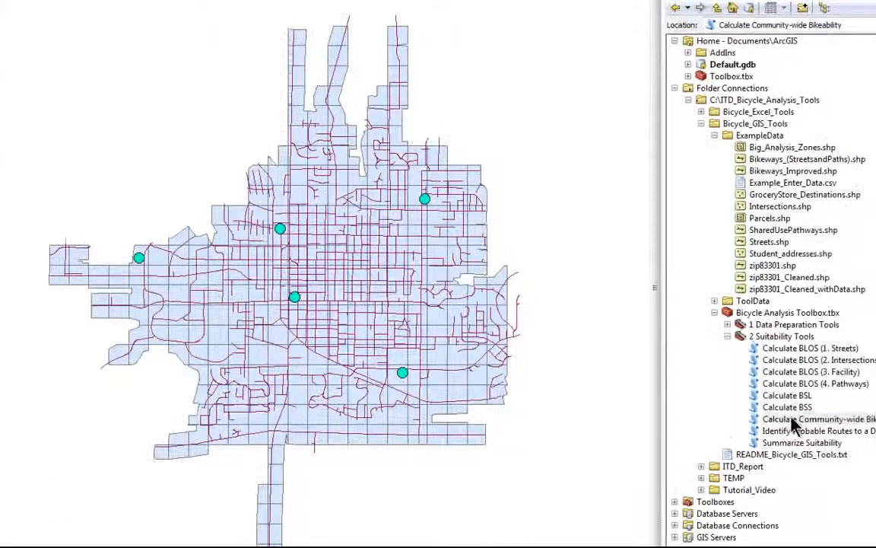
Set up another Calculate Community-wide Bikeability run with Bikeways_(StreetsandPaths) as network, Big_Analysis_Zones as zones and GroceryStore_Destinations as destinations
double_click(749, 380)
left_click(403, 94)
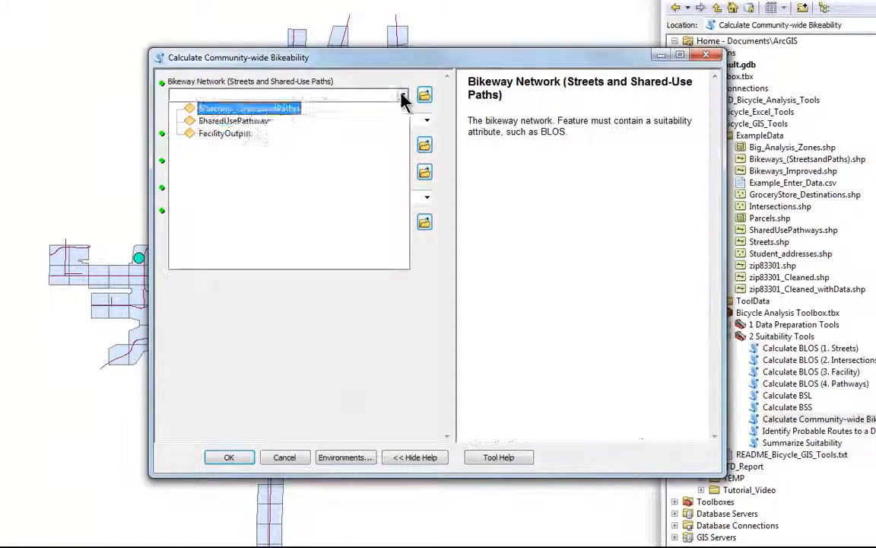
left_click(256, 108)
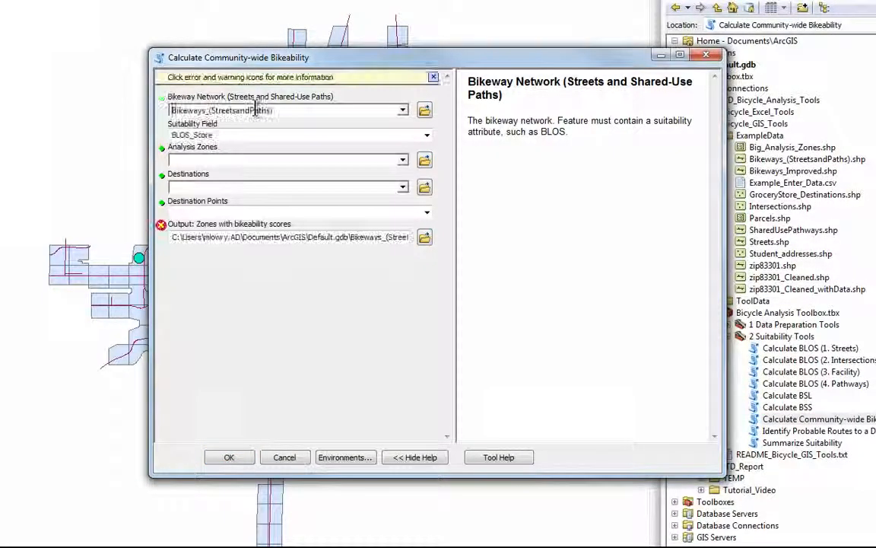
left_click(403, 160)
left_click(229, 199)
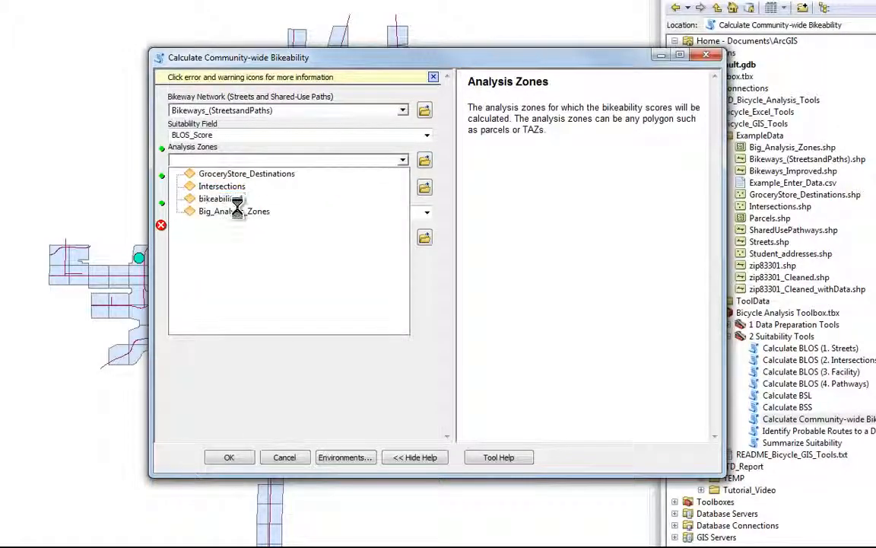
left_click(402, 186)
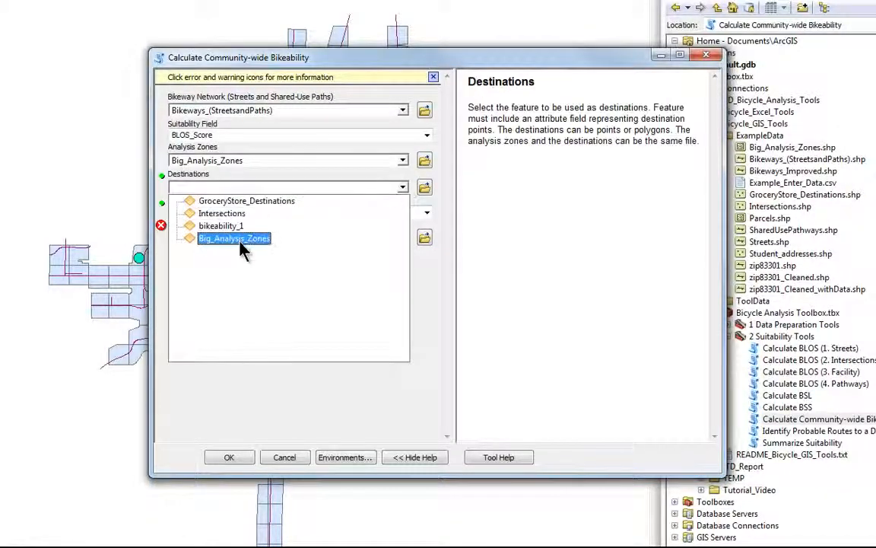
left_click(251, 200)
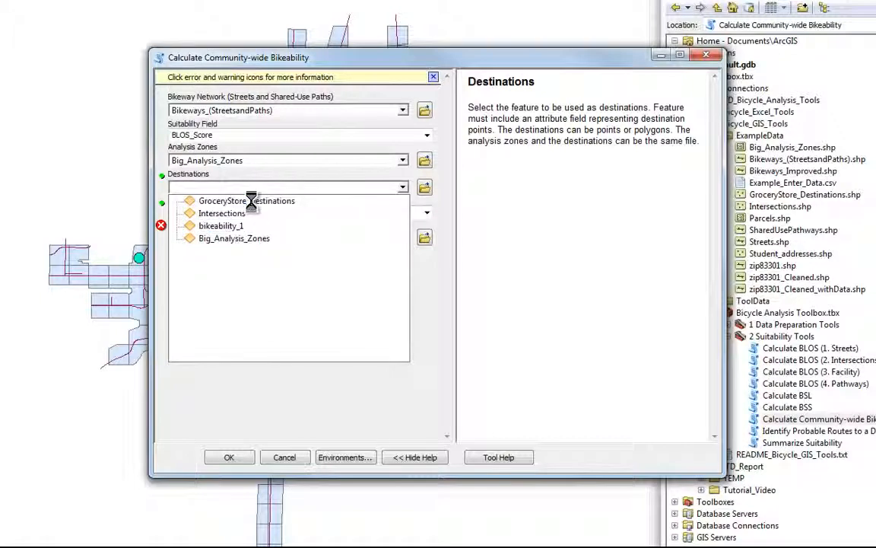
Run the bikeability calculation with the Proposed destination points, saving the output zones as bikeability_2 in the TEMP folder, and close its report
left_click(426, 213)
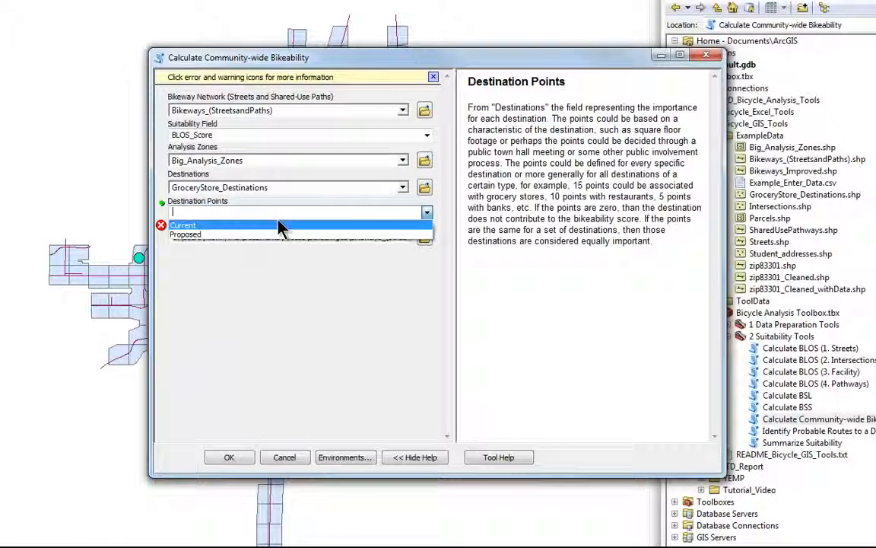
left_click(201, 235)
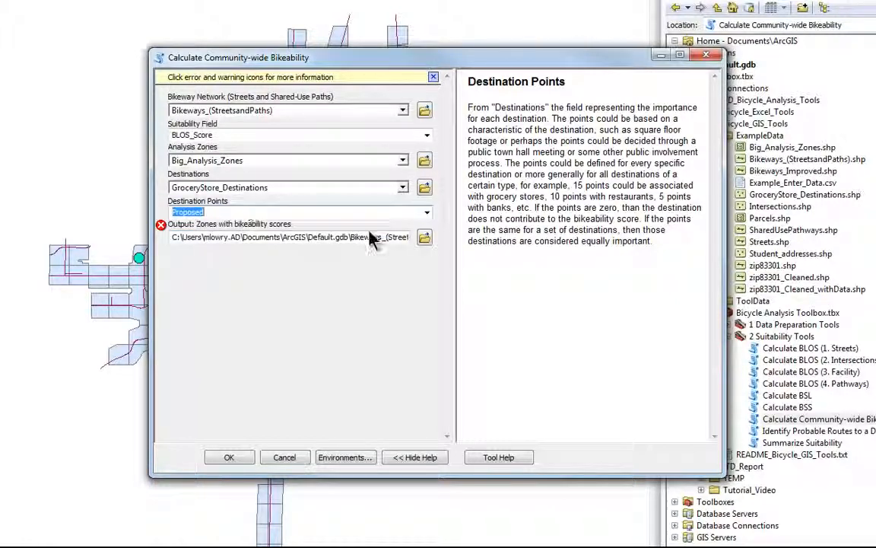
left_click(426, 238)
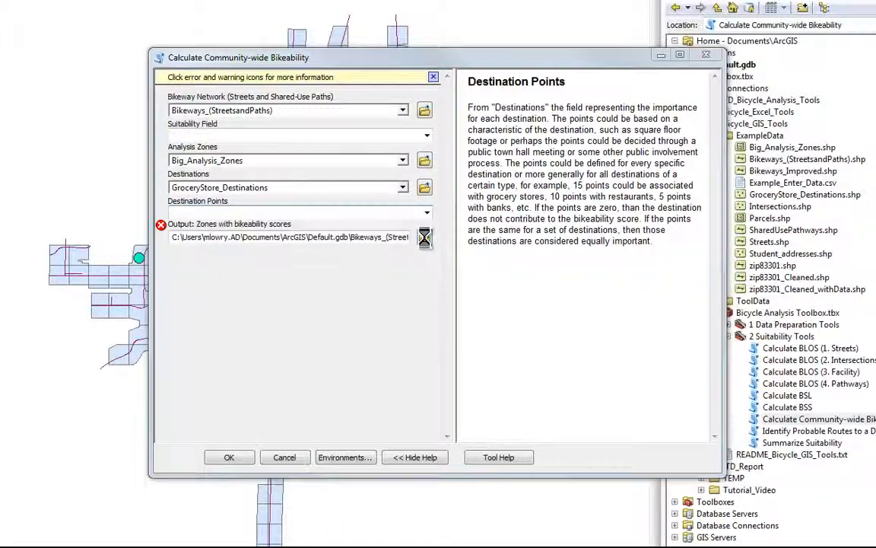
type("bikeabil")
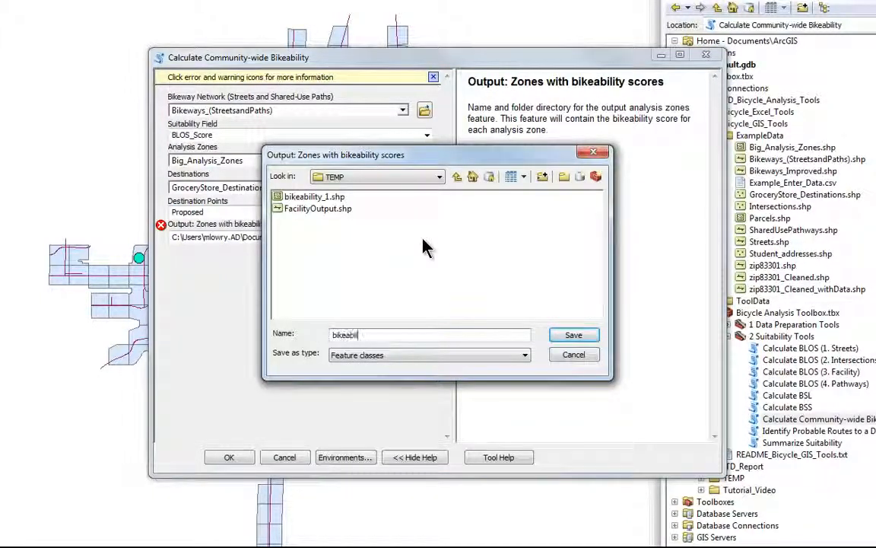
type("ity_2")
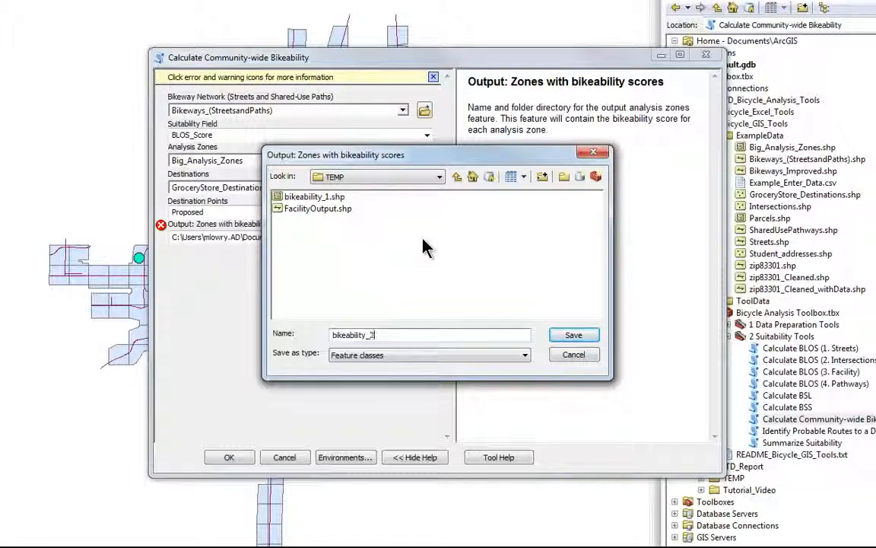
left_click(574, 336)
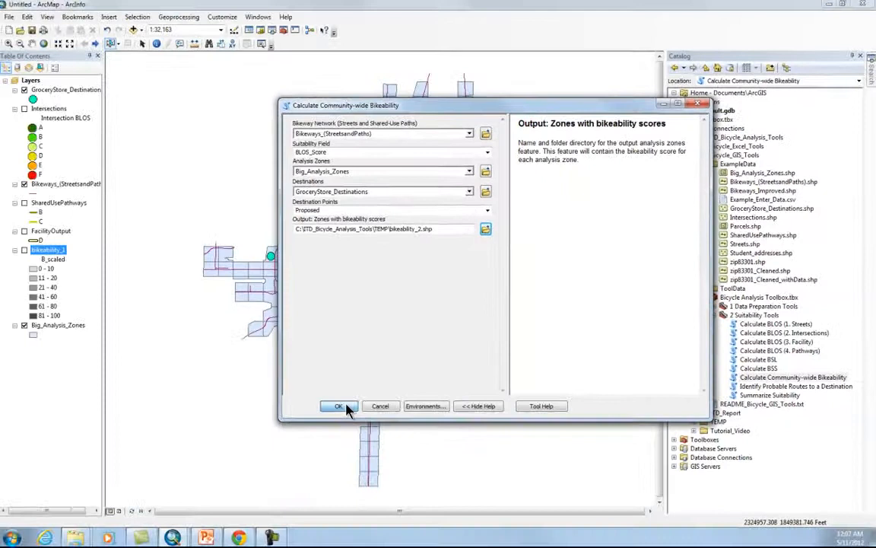
left_click(280, 440)
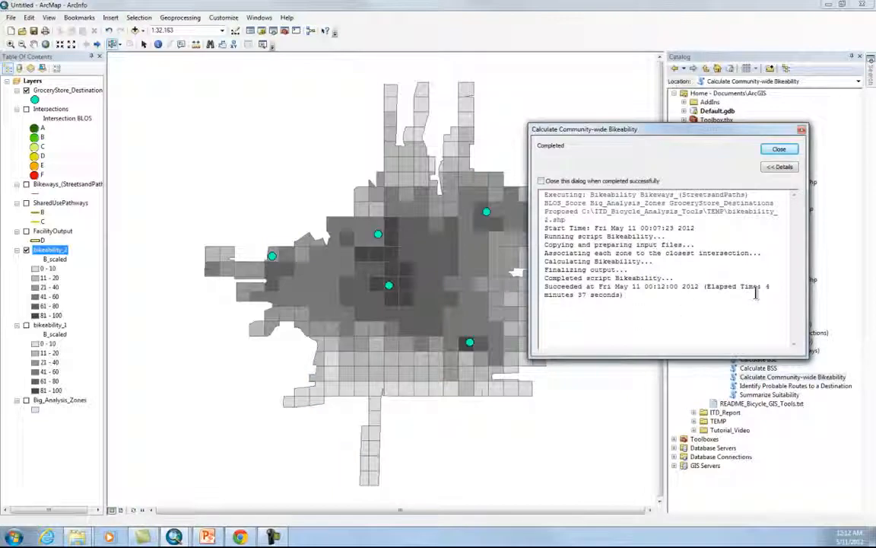
left_click(779, 149)
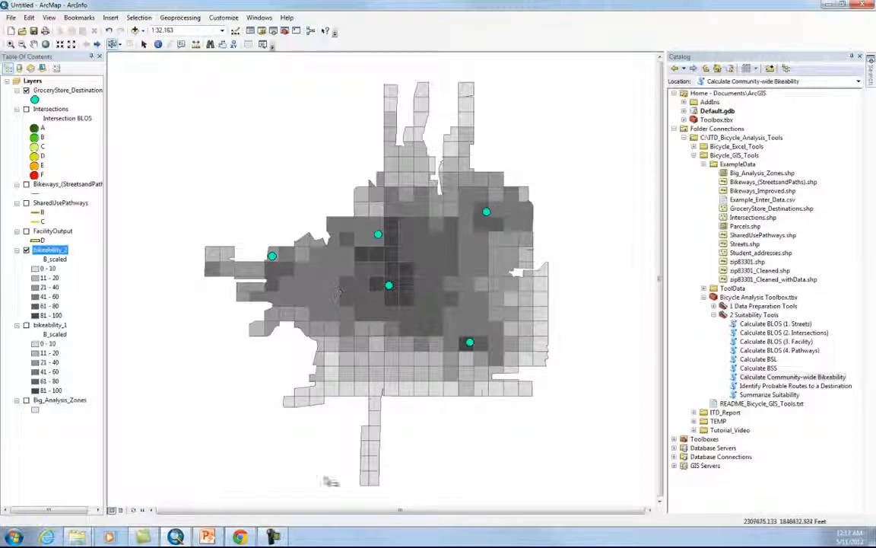
Switch to PowerPoint and present slide 25 comparing Scenario 1 (Existing Grocery Stores) with Scenario 2 (With New Grocery Store)
left_click(209, 537)
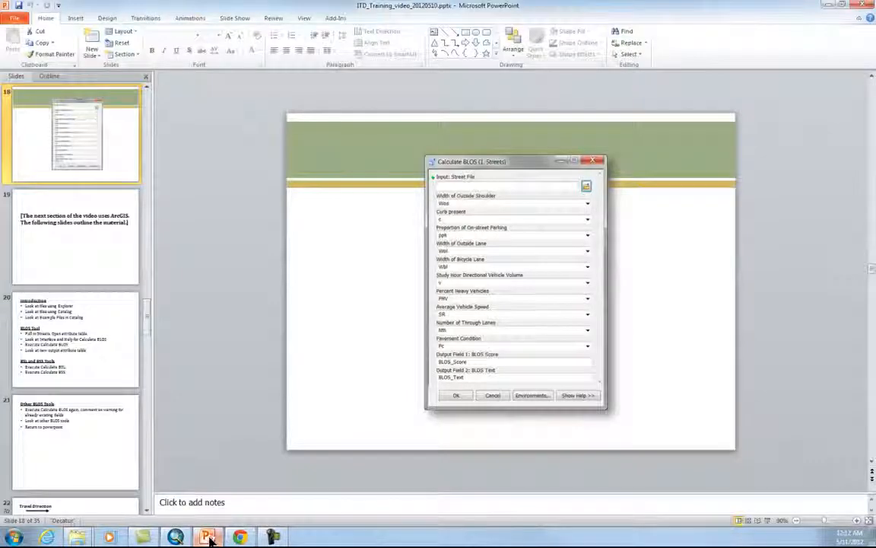
left_click(767, 520)
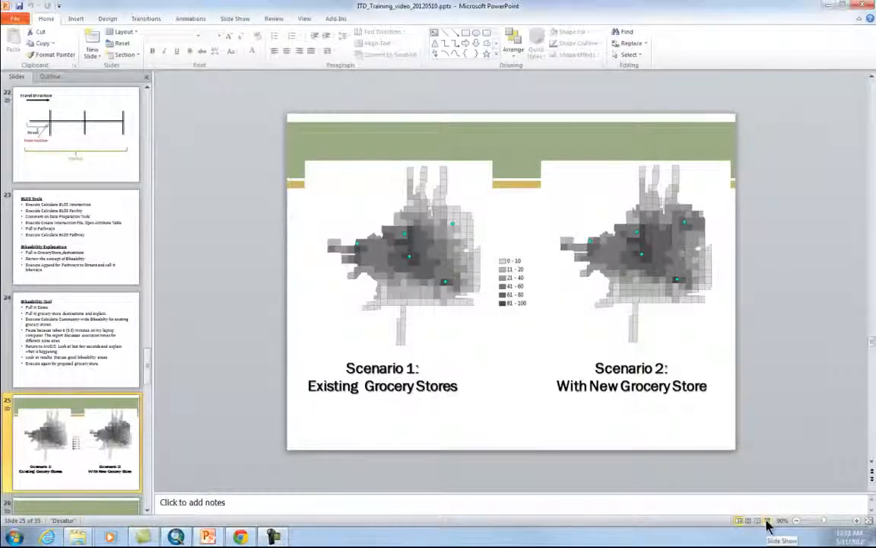
left_click(768, 522)
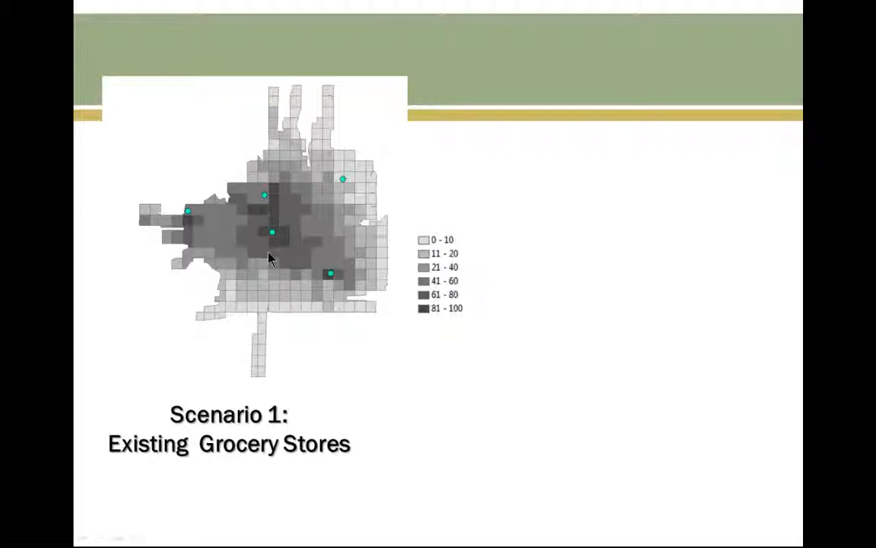
left_click(332, 280)
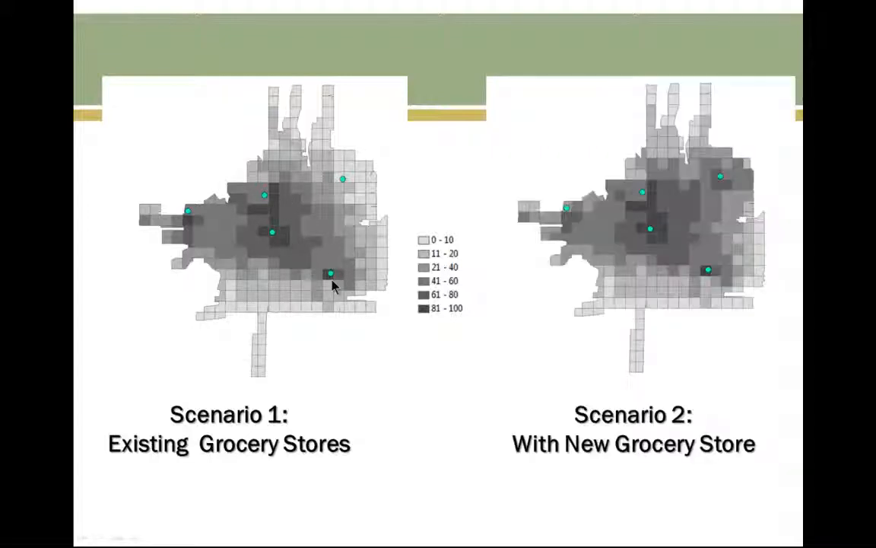
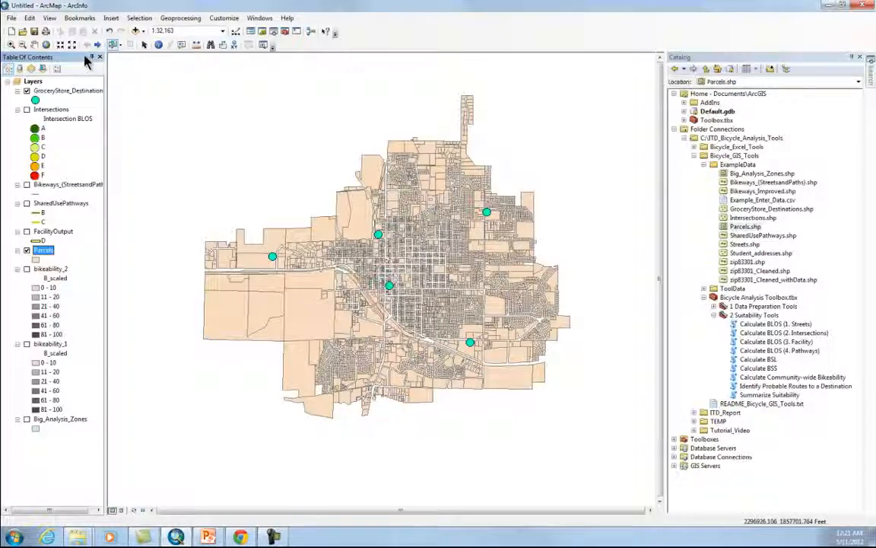
Open the Parcels layer's attribute table over a close-up of the central parcels
left_click(10, 44)
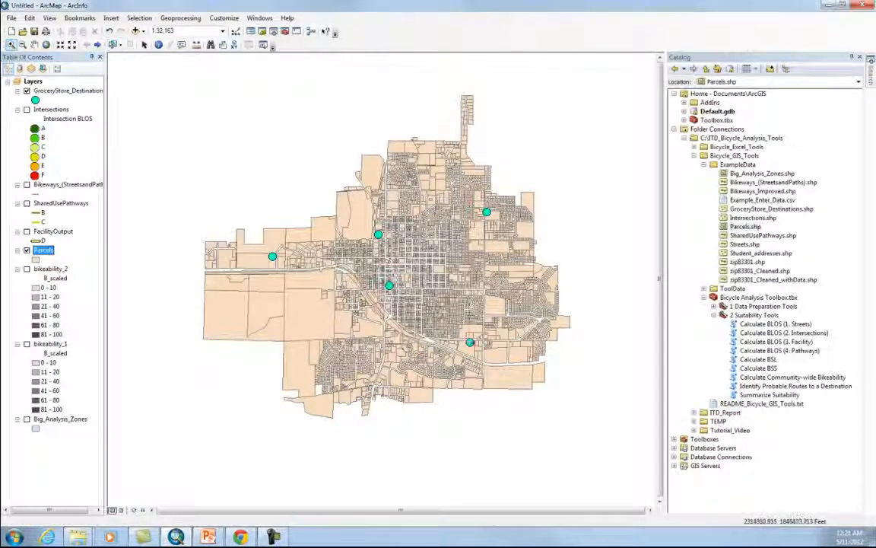
left_click_drag(359, 204, 461, 287)
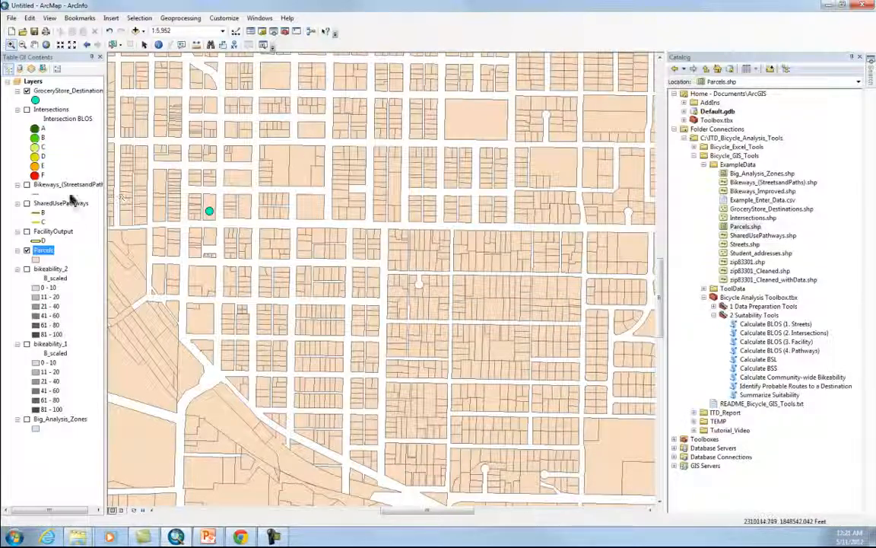
right_click(43, 250)
left_click(87, 280)
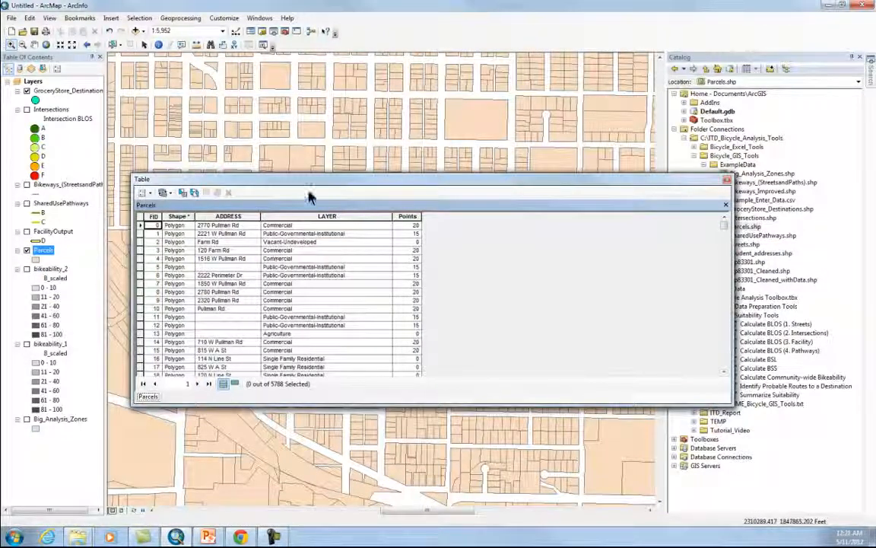
left_click_drag(309, 175, 308, 159)
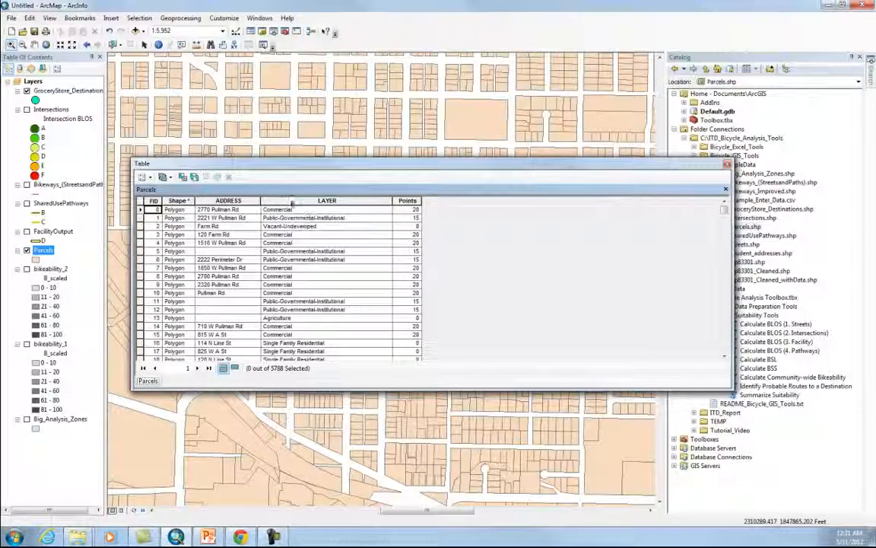
Examine the land-use types in the LAYER column and their Points in the Parcels table, and close the table
left_click(294, 202)
left_click(290, 226)
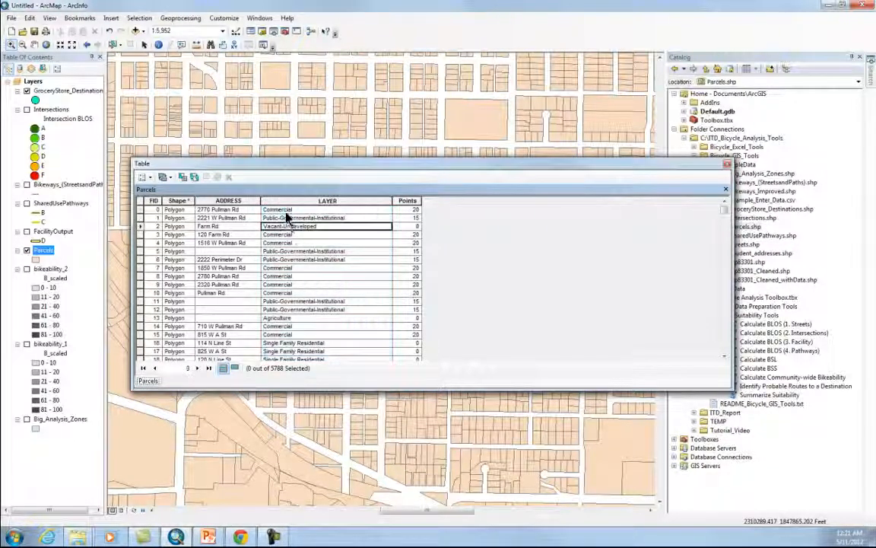
scroll(288, 228, "down", 4)
scroll(319, 262, "down", 1)
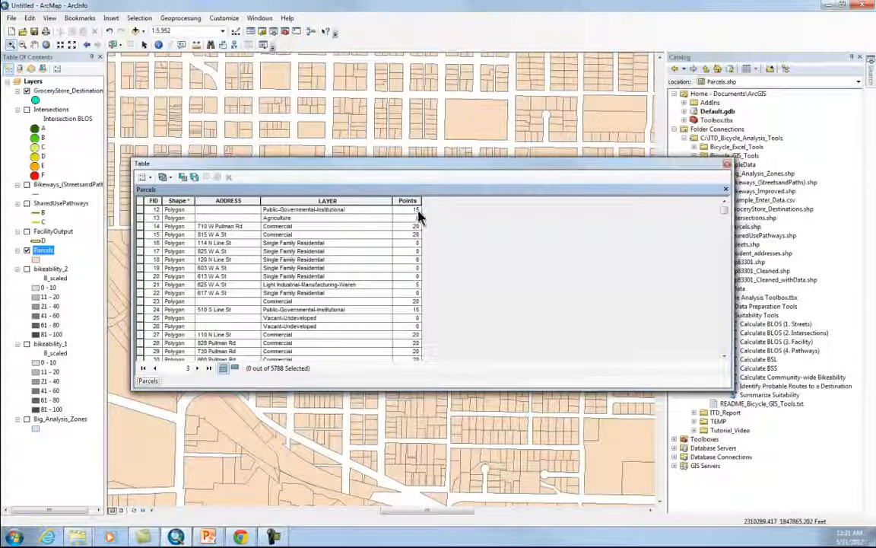
scroll(418, 217, "down", 7)
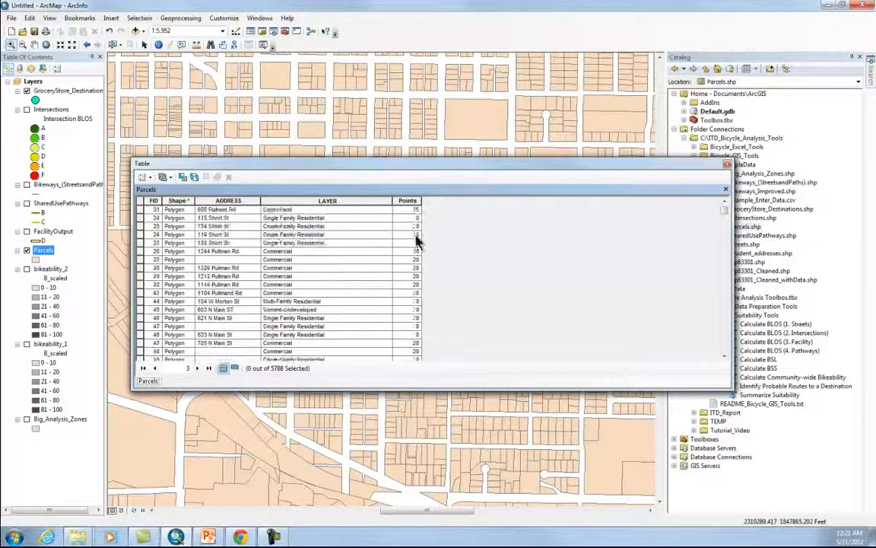
scroll(417, 283, "down", 5)
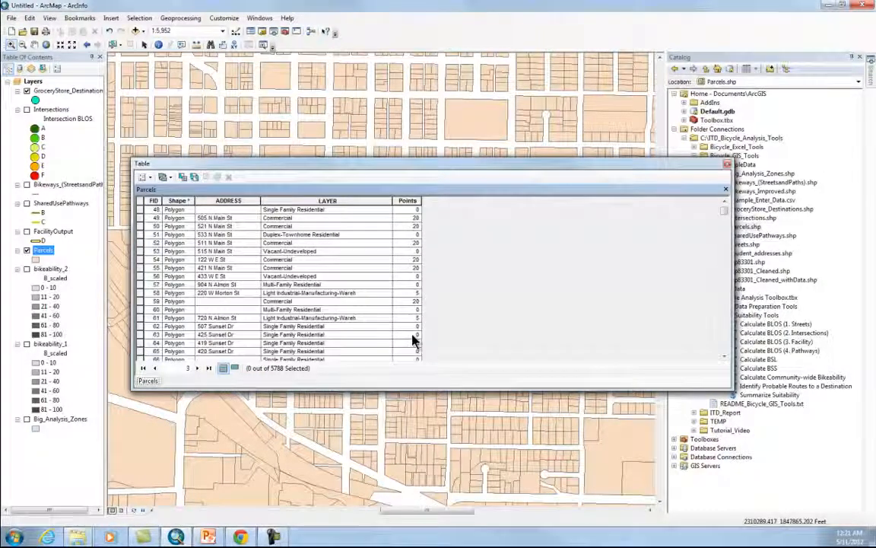
scroll(415, 341, "down", 8)
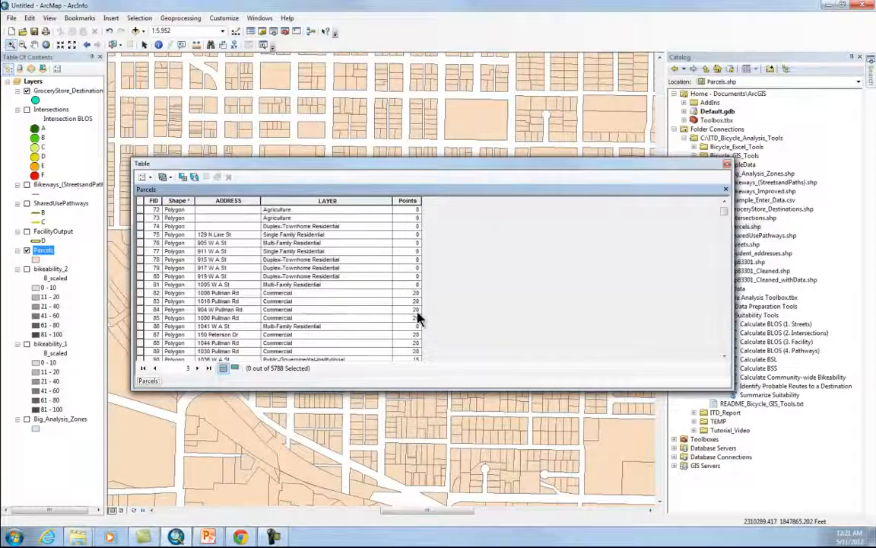
scroll(417, 305, "up", 8)
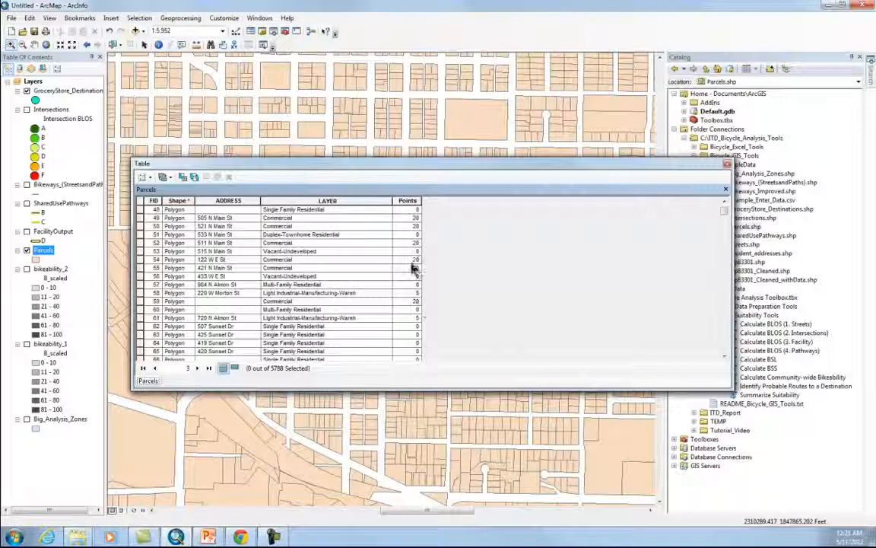
left_click(727, 163)
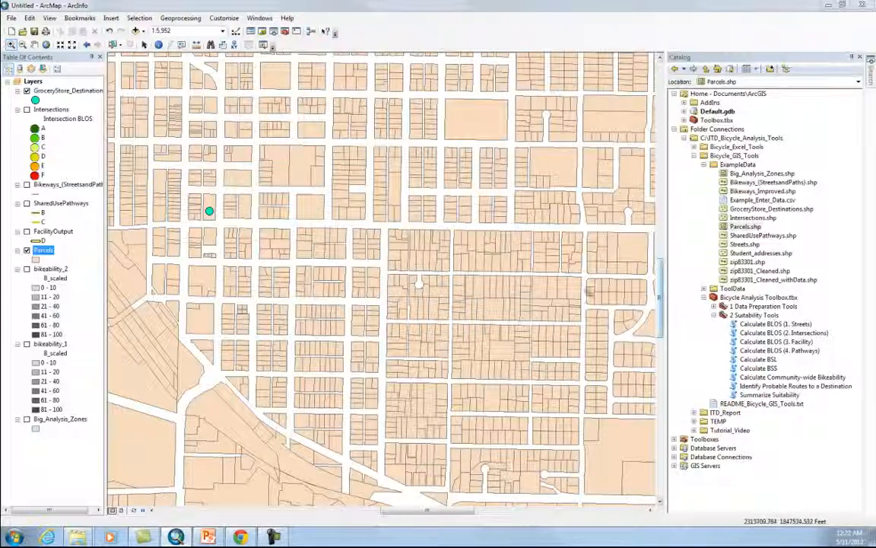
Hide the Parcels layer and add Big_Analysis_Zones.shp from ExampleData to the map, shown at full extent
left_click(27, 251)
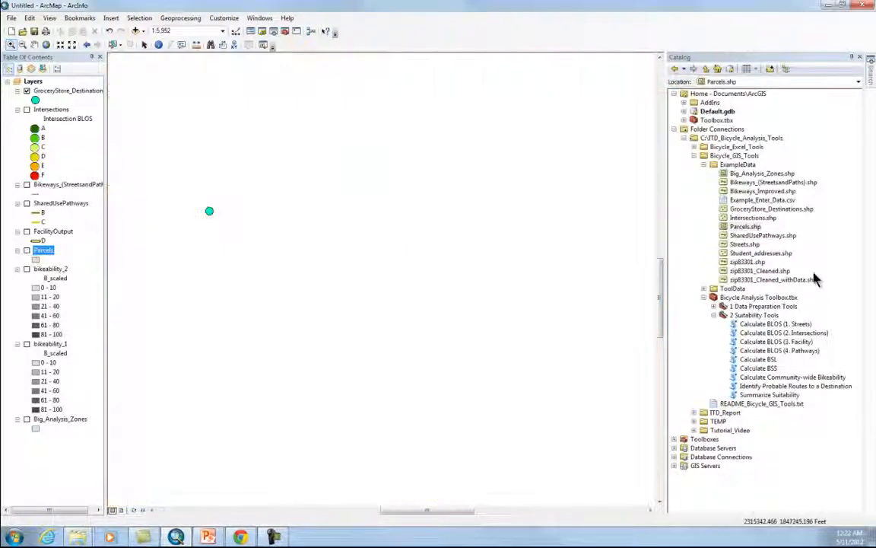
left_click(779, 386)
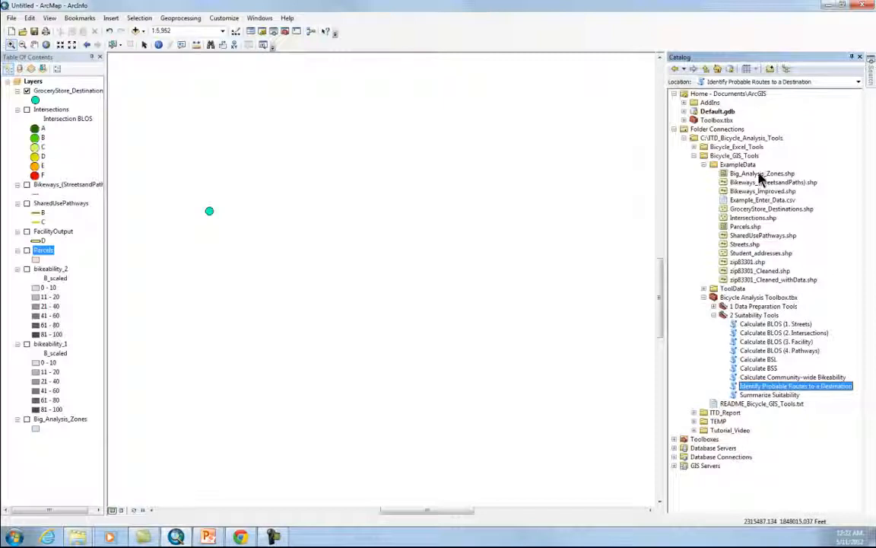
left_click_drag(742, 173, 501, 221)
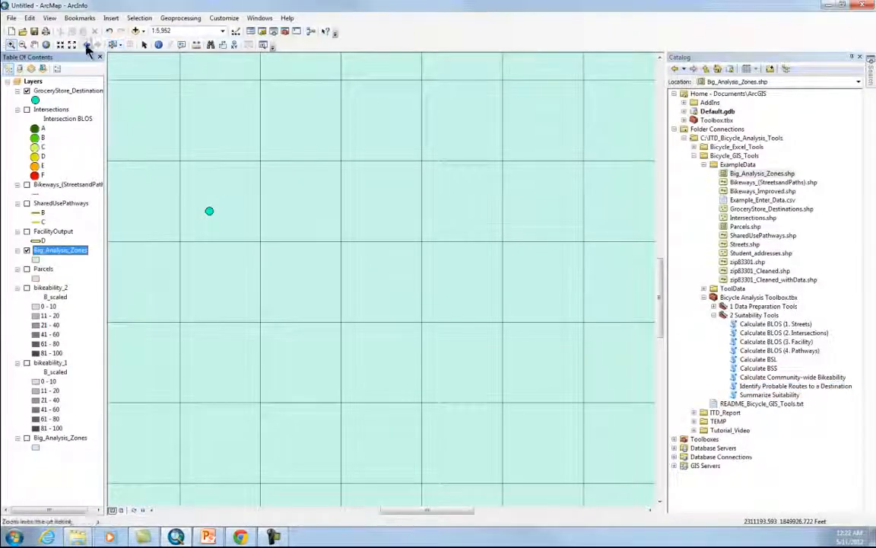
left_click(45, 44)
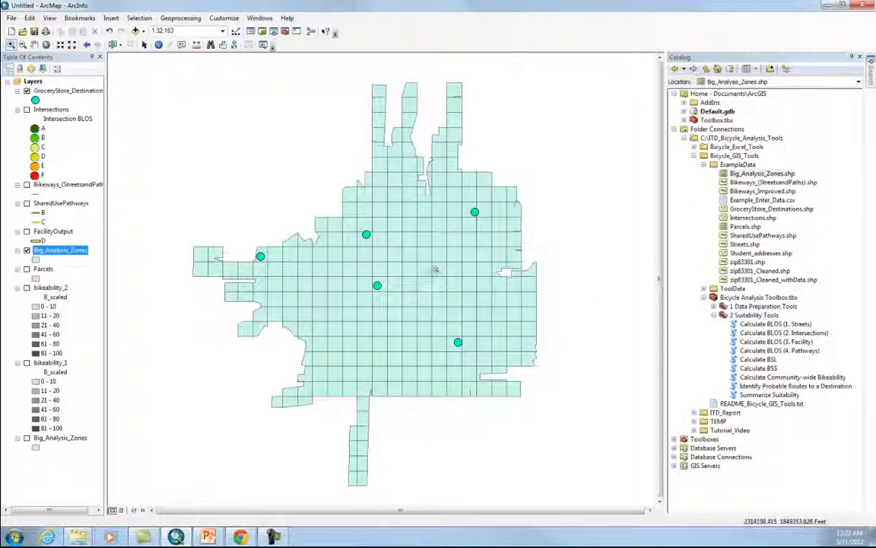
Remove the GroceryStore_Destinations layer from the map and show the Bikeways_(StreetsandPaths) layer
right_click(57, 90)
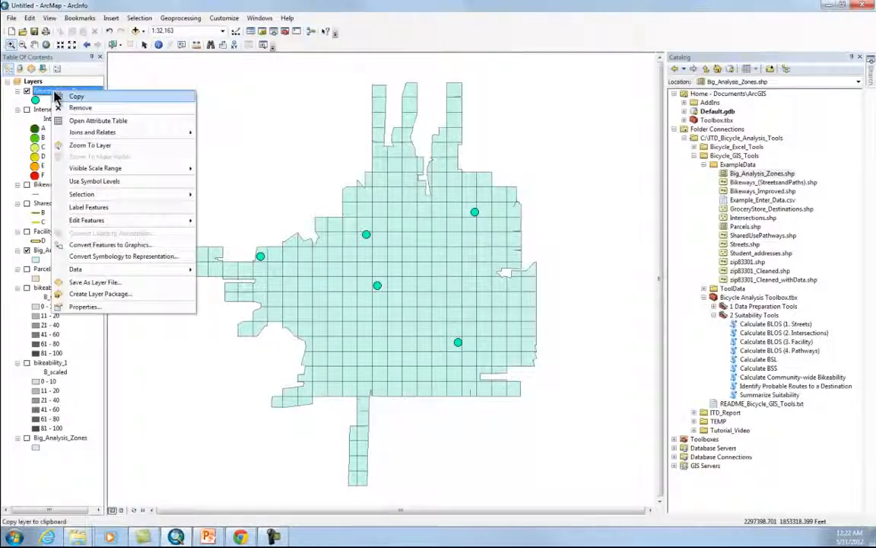
left_click(69, 108)
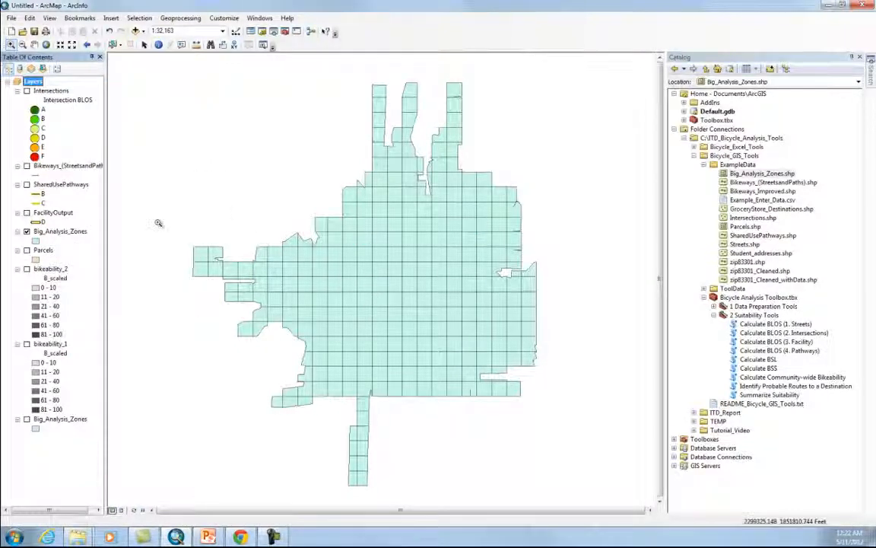
left_click(27, 167)
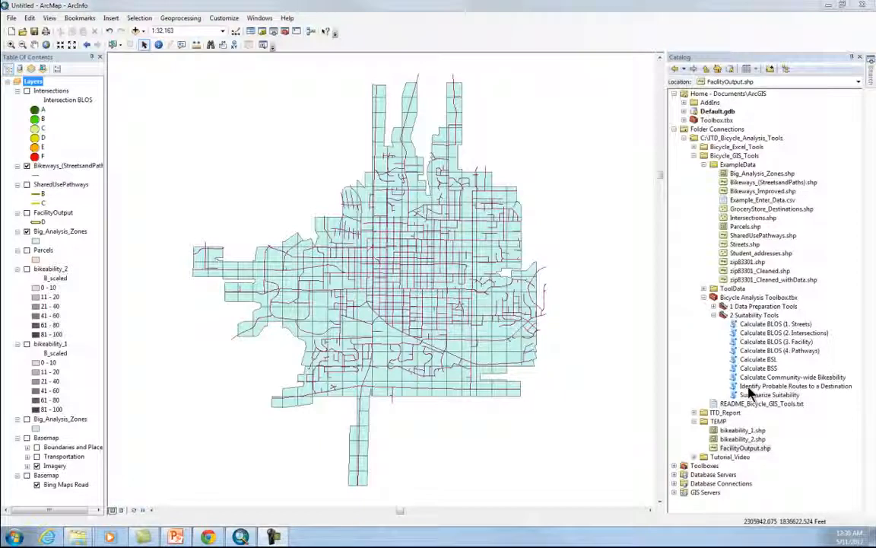
Open the Identify Probable Routes to a Destination tool and set its bikeway network to Bikeways_(StreetsandPaths)
double_click(749, 387)
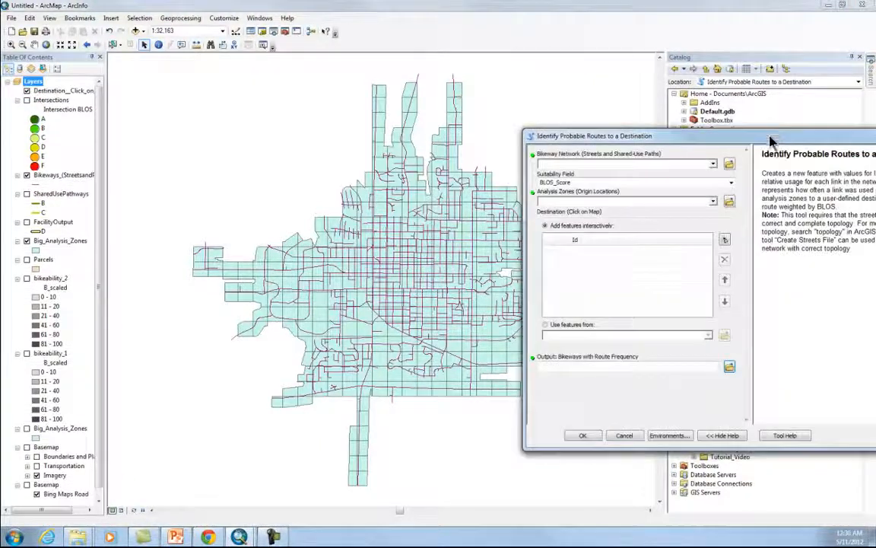
left_click_drag(688, 135, 456, 118)
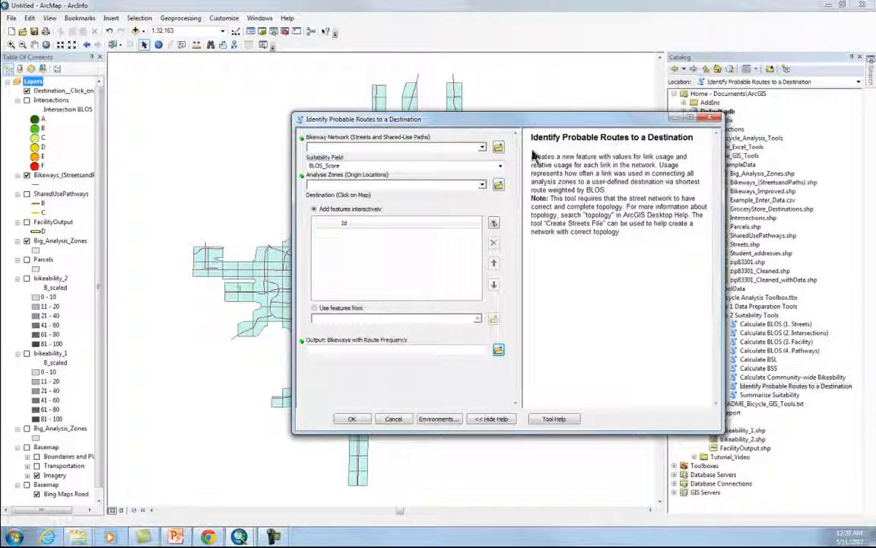
left_click_drag(483, 122, 580, 124)
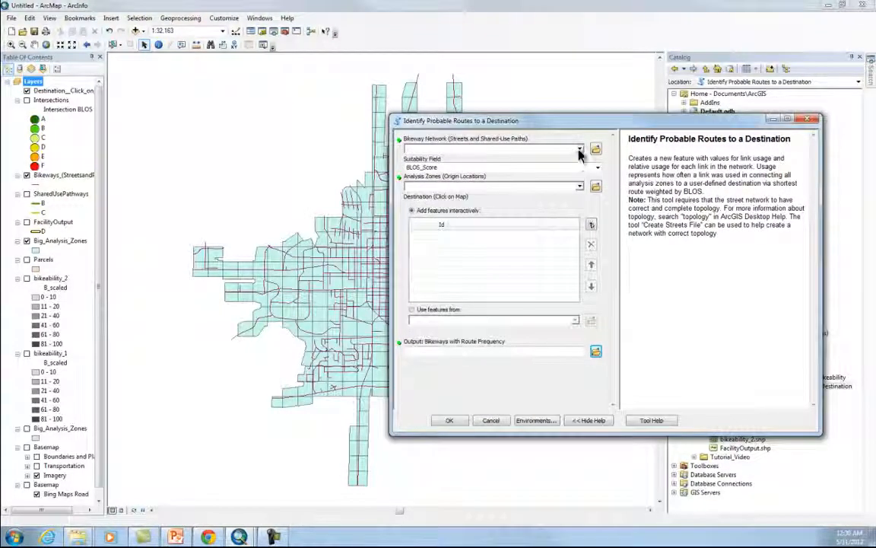
left_click(525, 148)
left_click(463, 159)
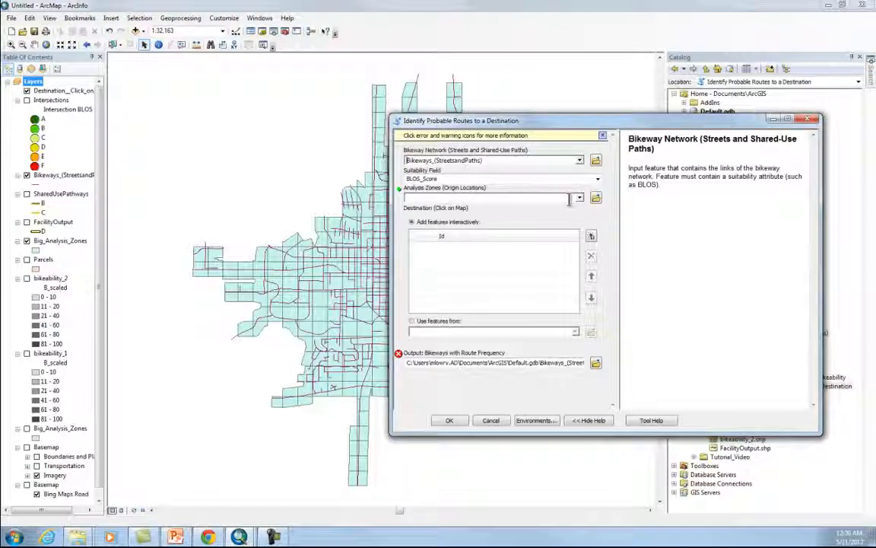
Set the analysis zones to Big_Analysis_Zones and place one destination point on the northeast part of the bikeway network
left_click(580, 198)
left_click(460, 216)
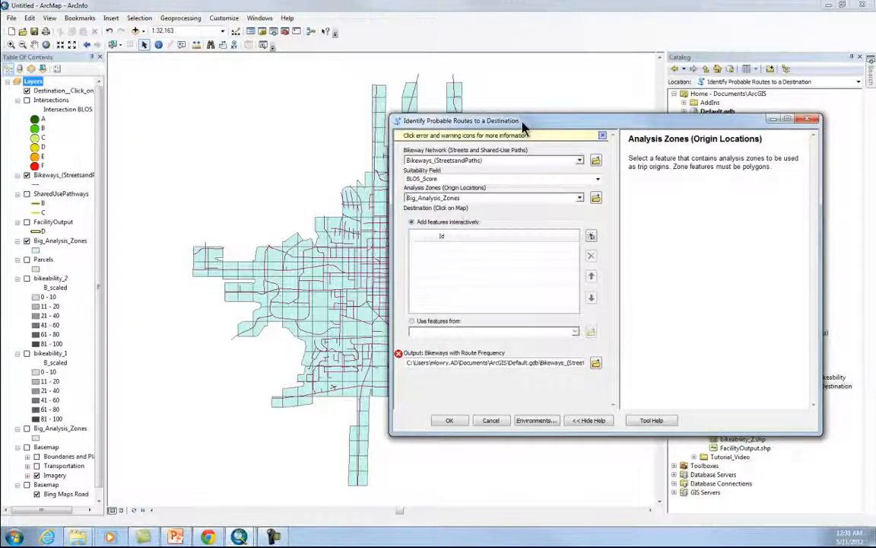
left_click_drag(522, 130, 644, 125)
left_click(713, 232)
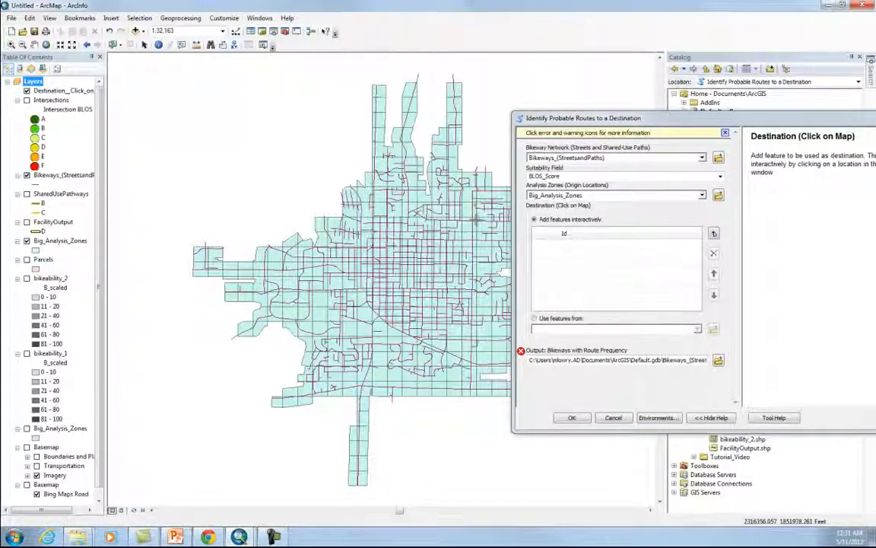
left_click(475, 219)
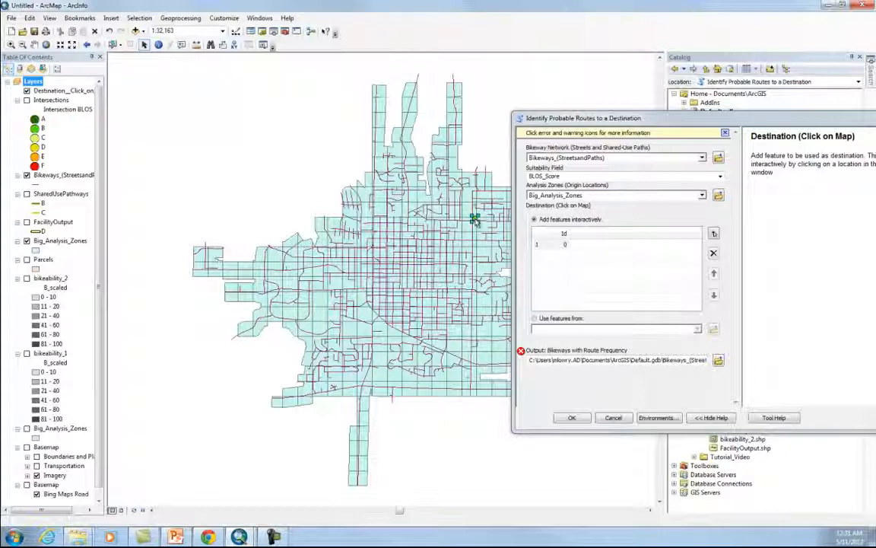
Save the route frequency output as communitycenter in the TEMP folder, run the tool, and close its completion report
left_click(718, 360)
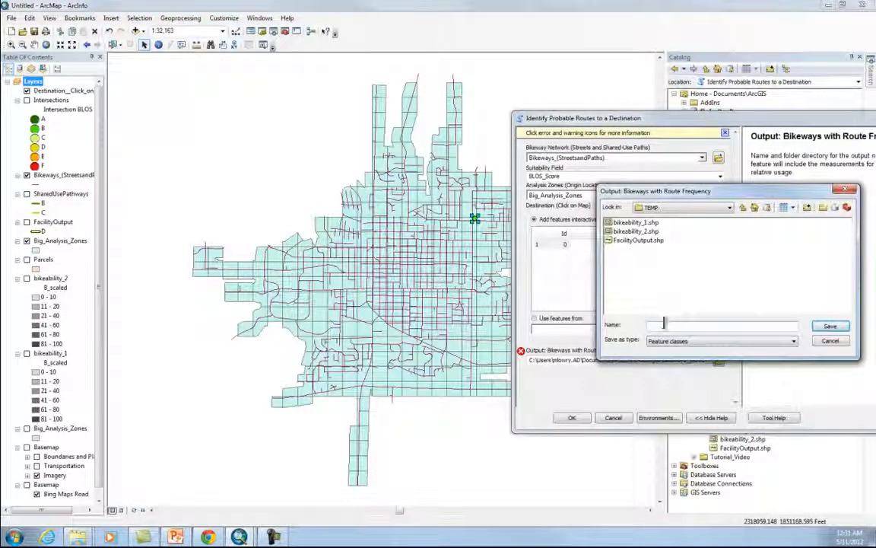
left_click(664, 323)
type("communitycenter")
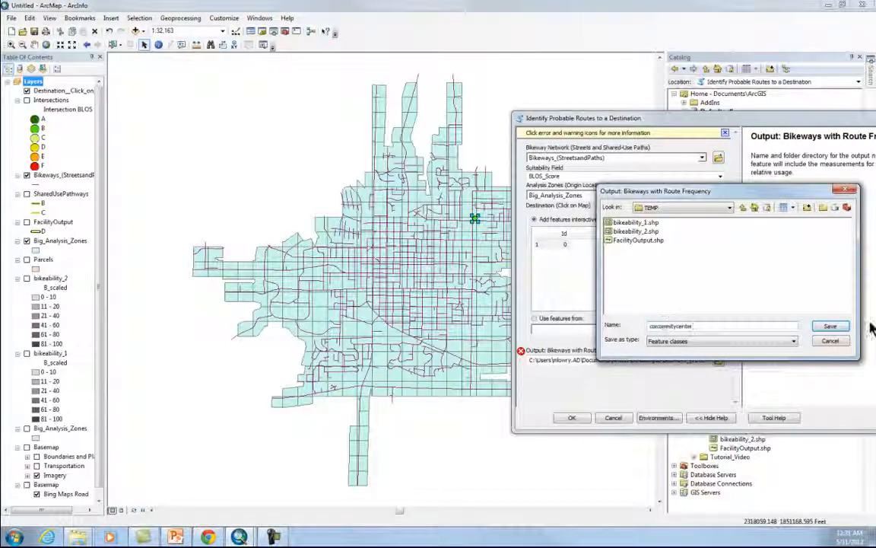
left_click(830, 326)
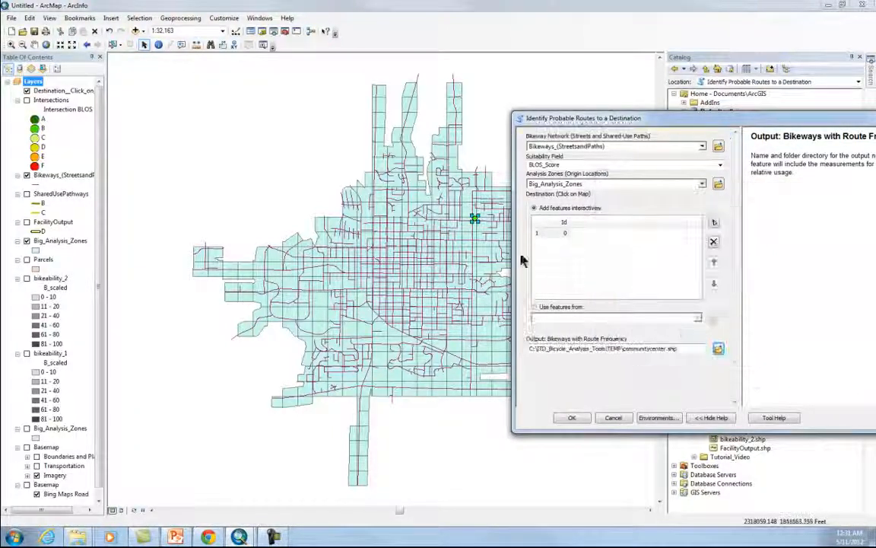
left_click(575, 420)
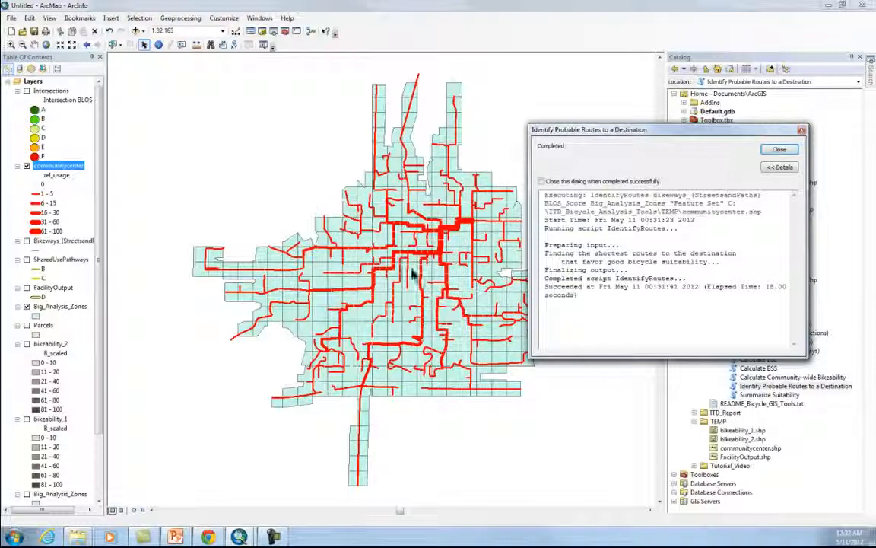
left_click(780, 150)
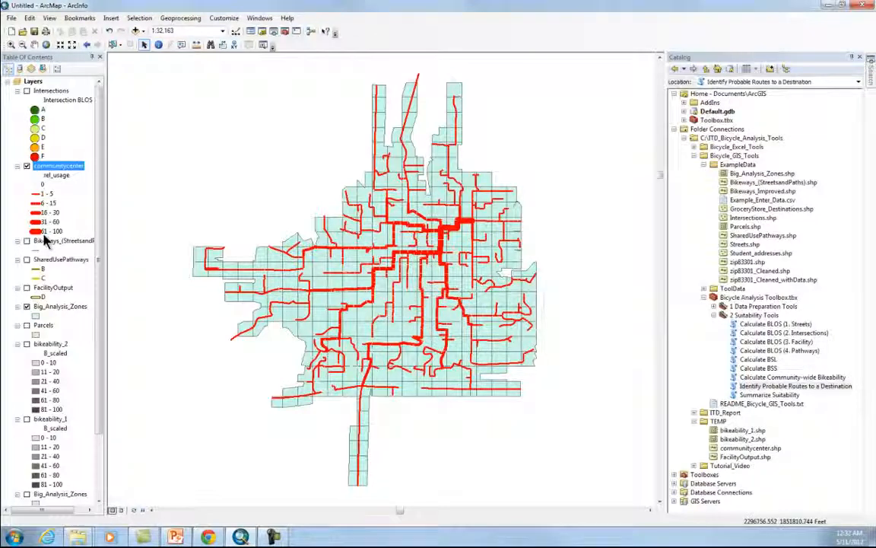
Hide the Big_Analysis_Zones layer so only the communitycenter routes are displayed
scroll(102, 352, "down", 5)
scroll(102, 353, "up", 5)
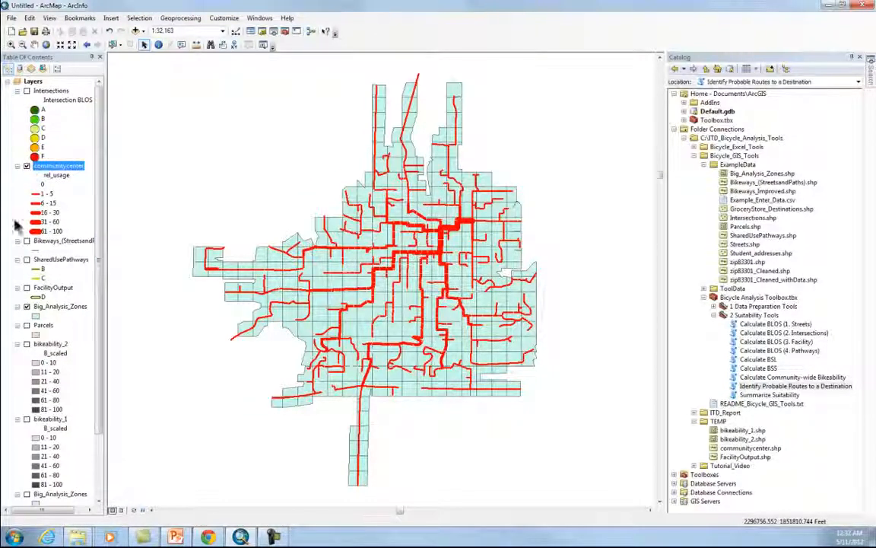
left_click(27, 307)
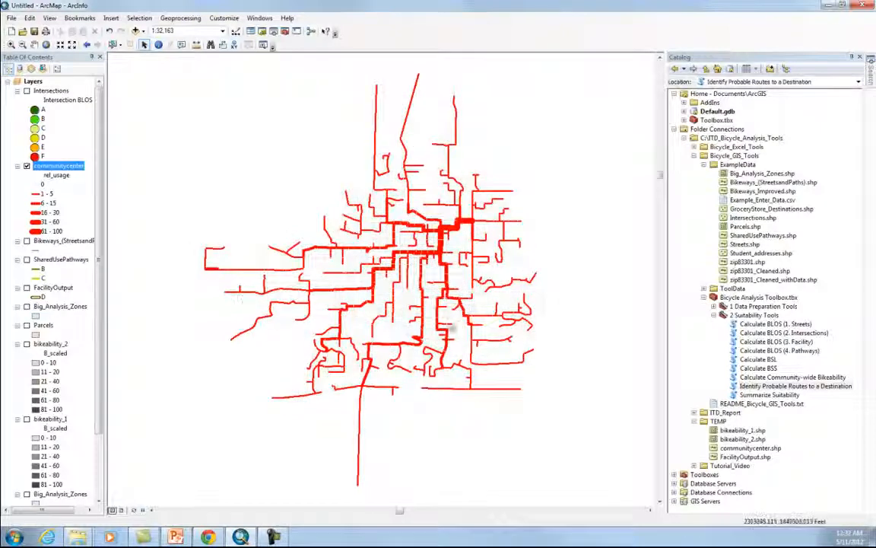
left_click(142, 31)
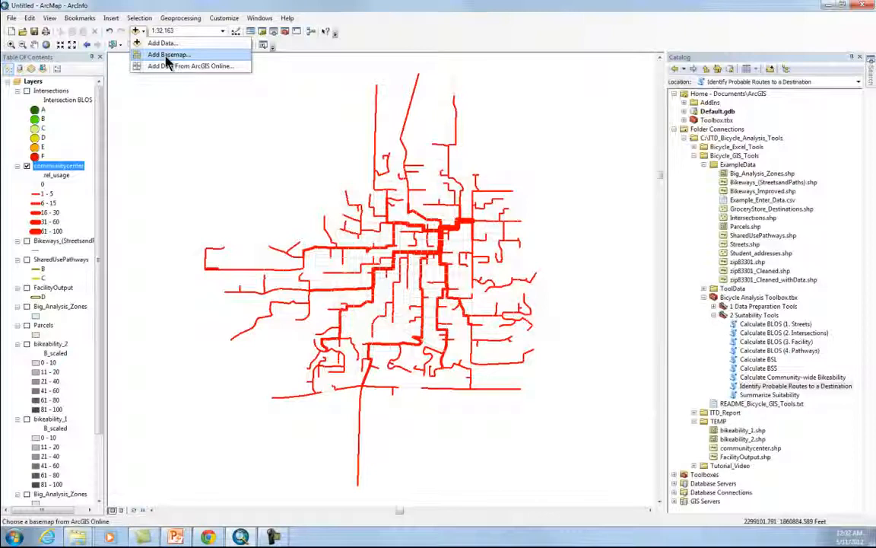
left_click(168, 54)
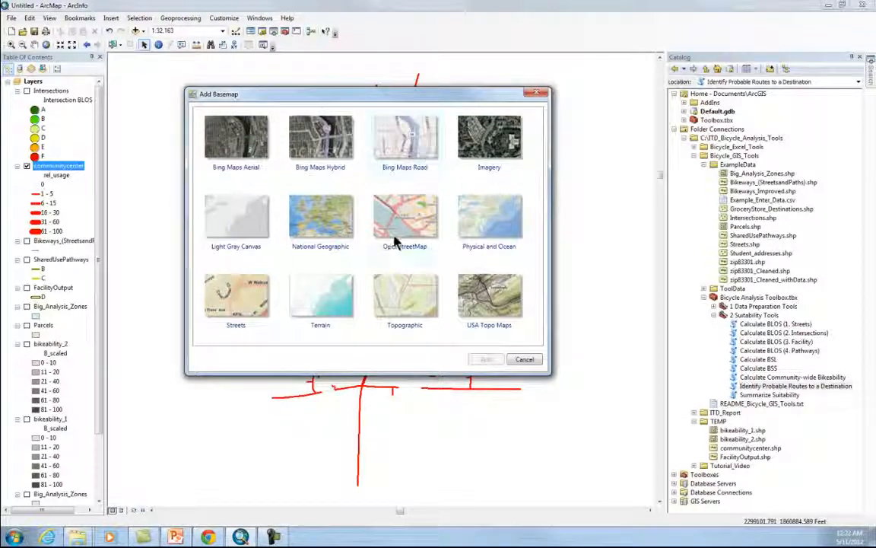
left_click(524, 360)
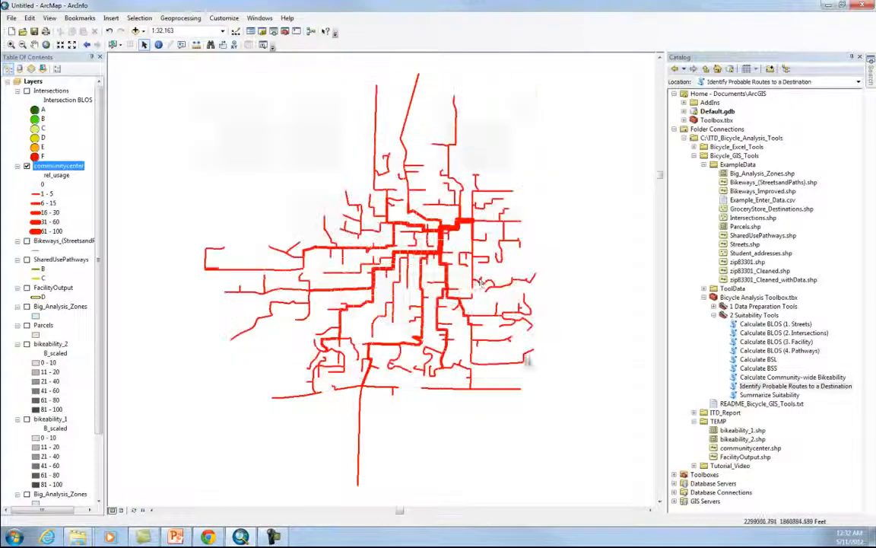
Show the Intersections layer over the Bing Maps Road basemap around downtown Moscow, with the communitycenter layer hidden
left_click_drag(100, 241, 102, 343)
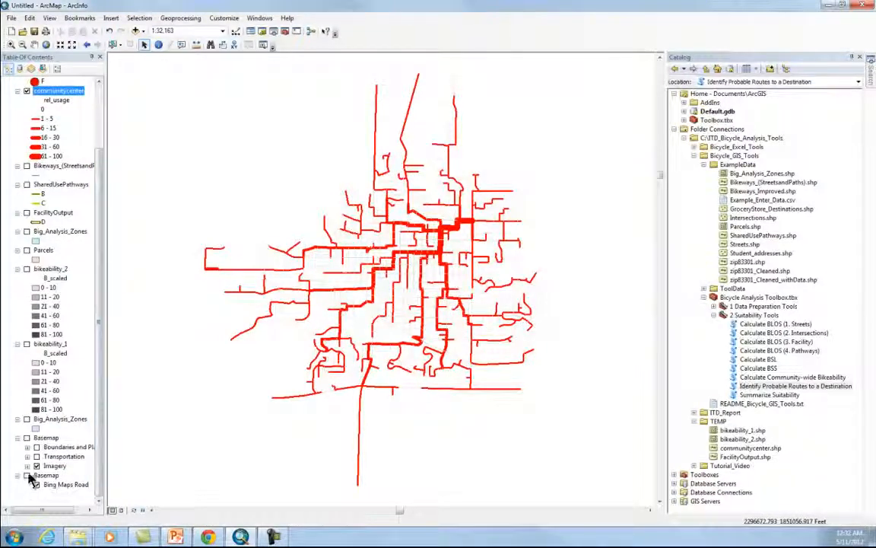
left_click(26, 438)
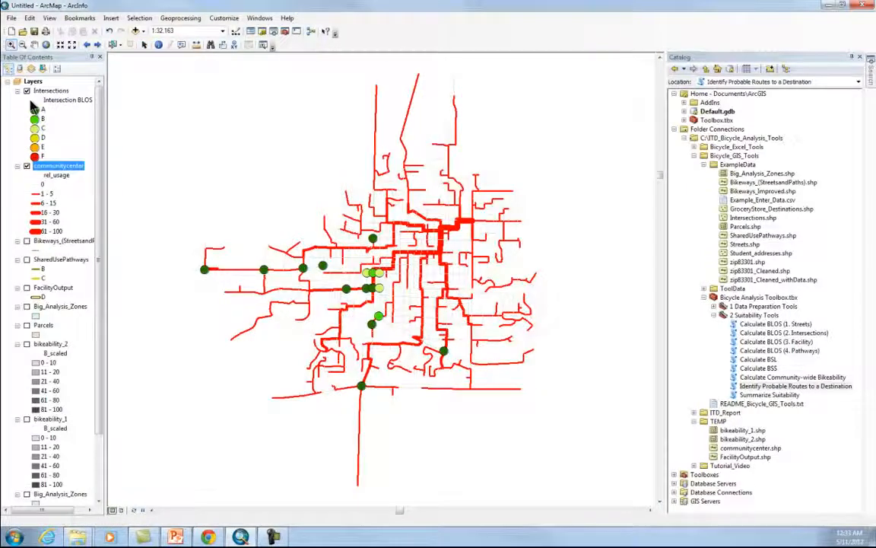
left_click(27, 166)
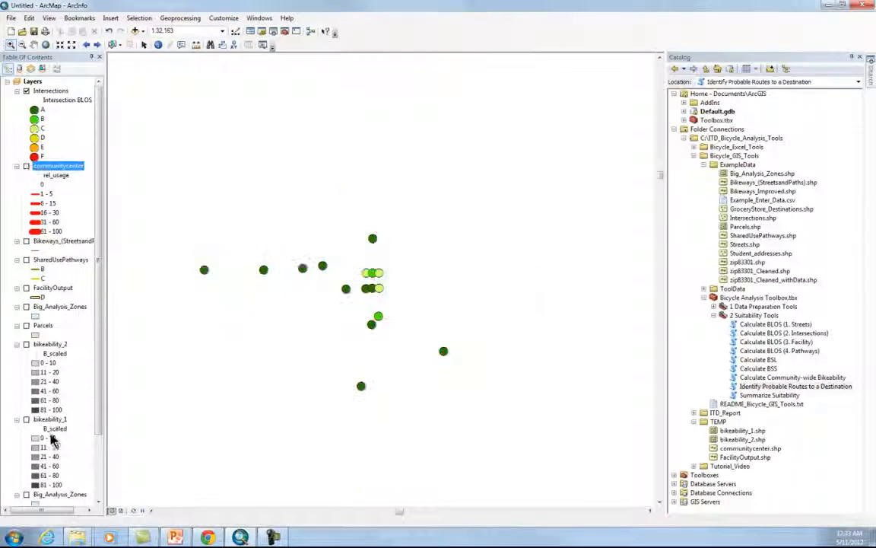
scroll(91, 418, "down", 3)
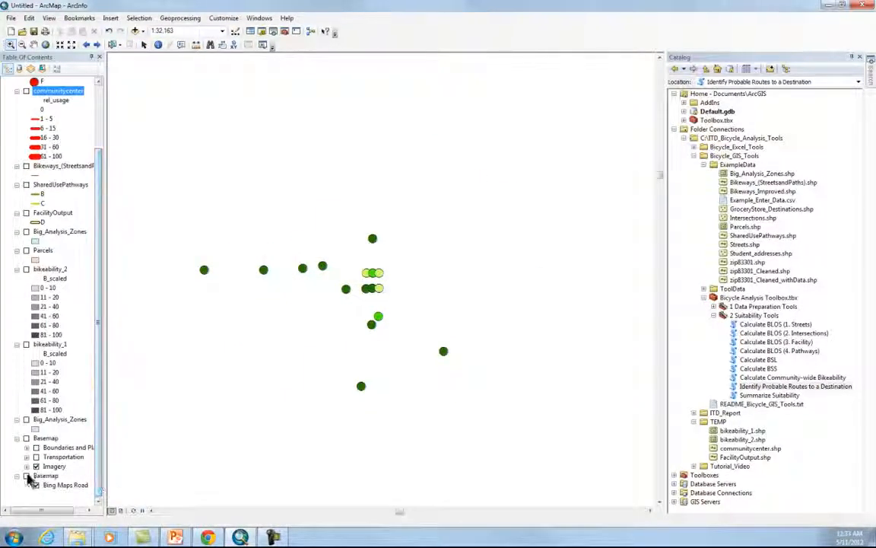
left_click(27, 475)
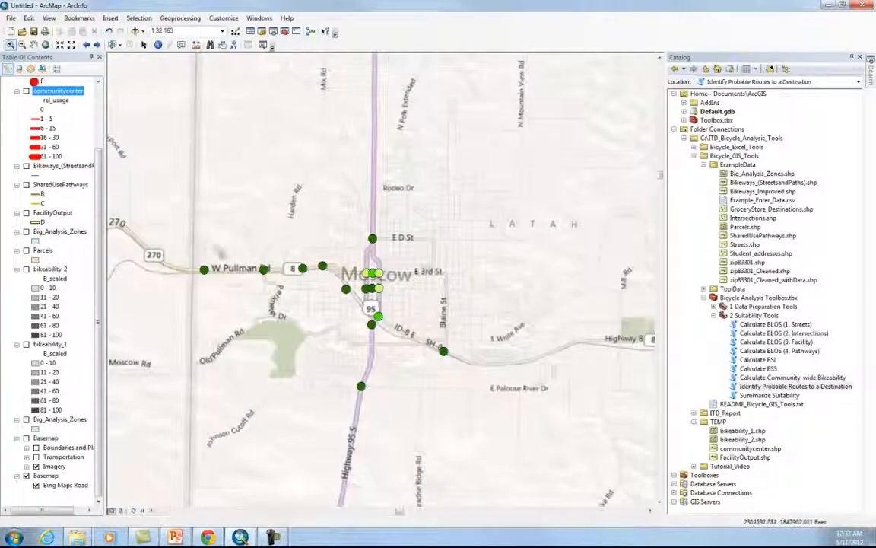
left_click(332, 292)
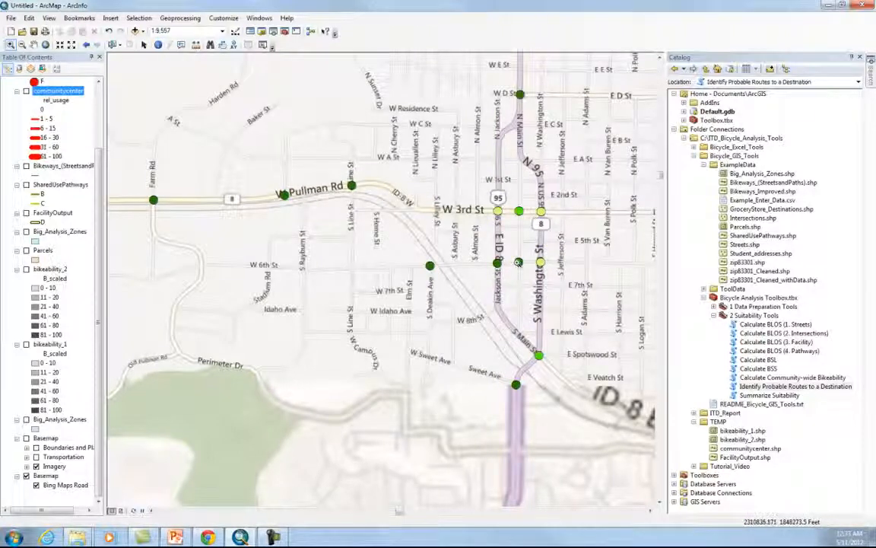
Open the Summarize Suitability tool and set Bikeways_(StreetsandPaths) as input network, BLOS_Text as suitability text field, and BLOS as method
left_click(755, 396)
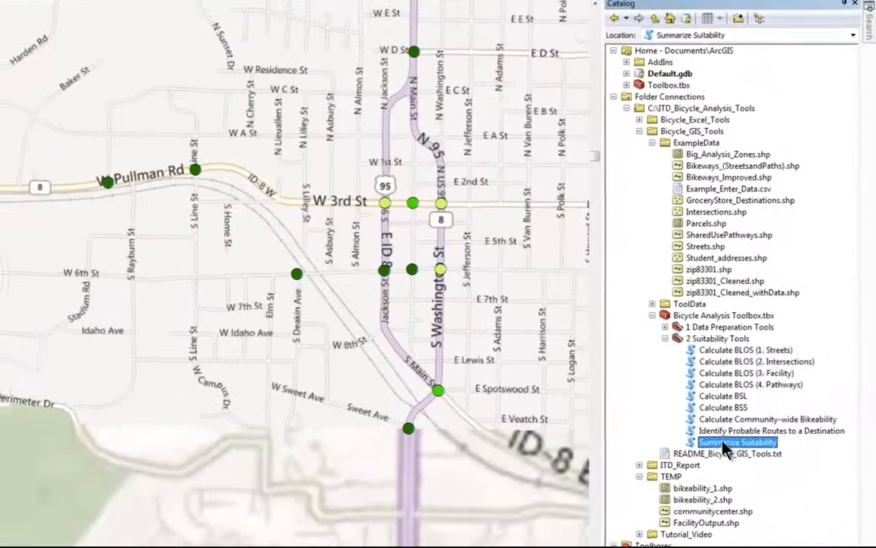
double_click(753, 407)
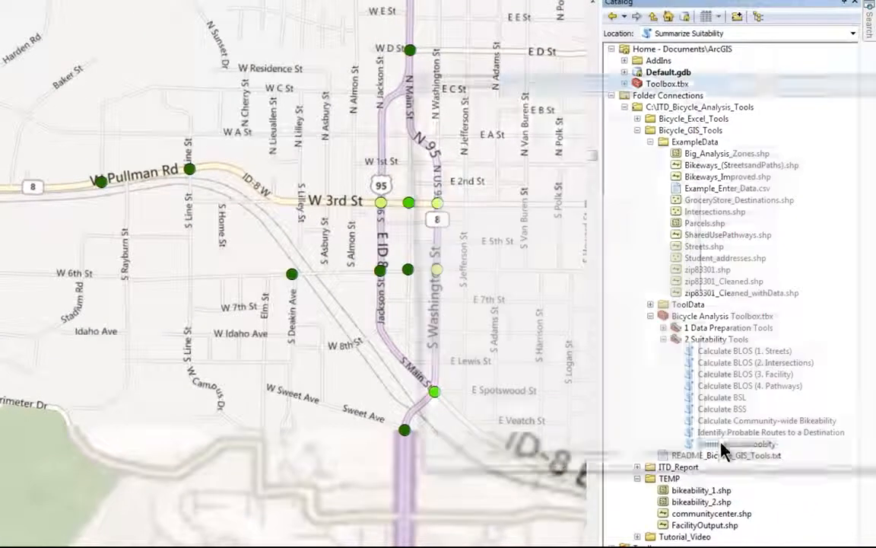
left_click_drag(750, 86, 350, 89)
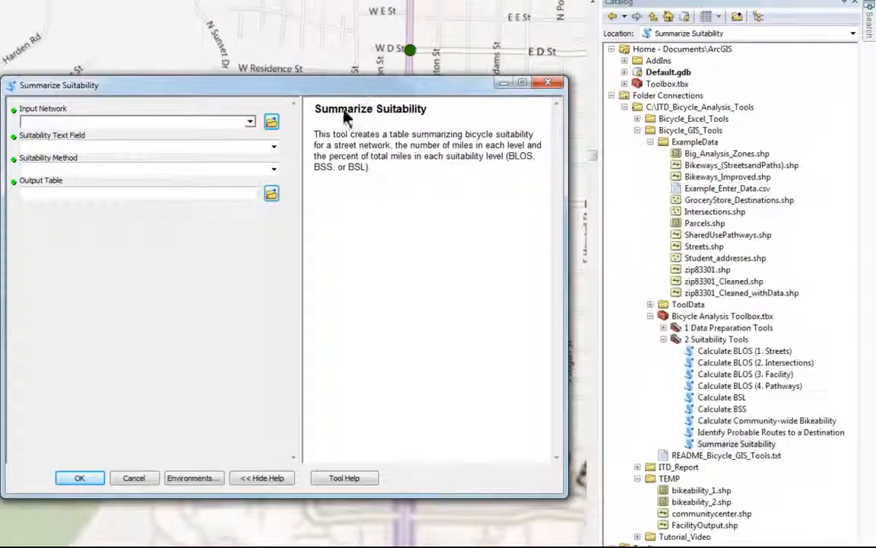
left_click(250, 123)
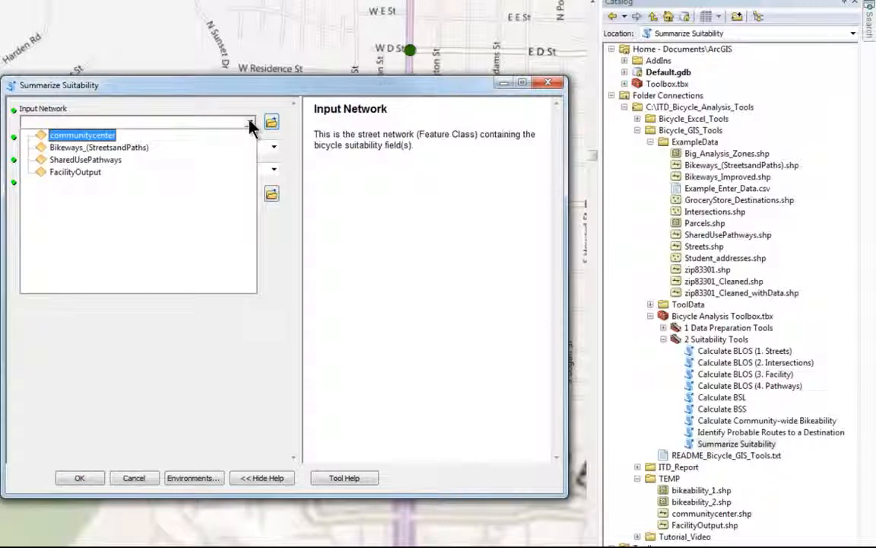
left_click(82, 150)
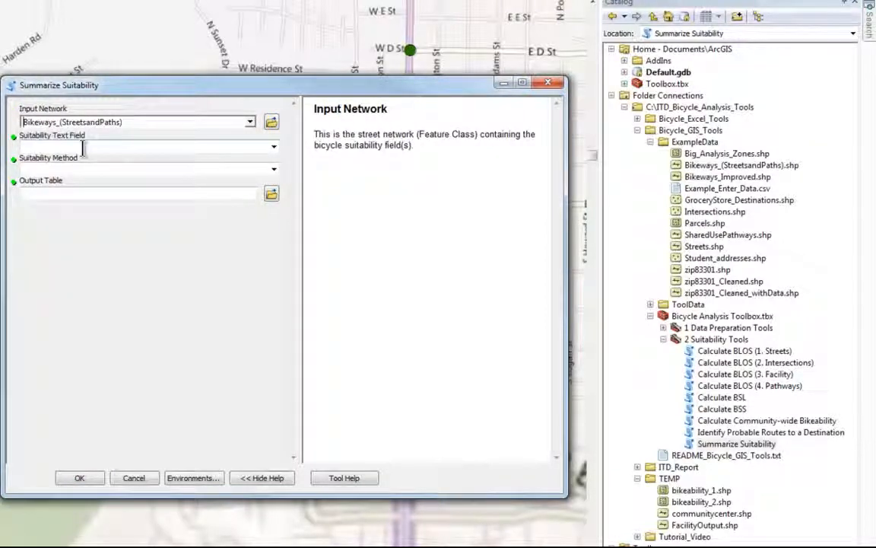
left_click(274, 147)
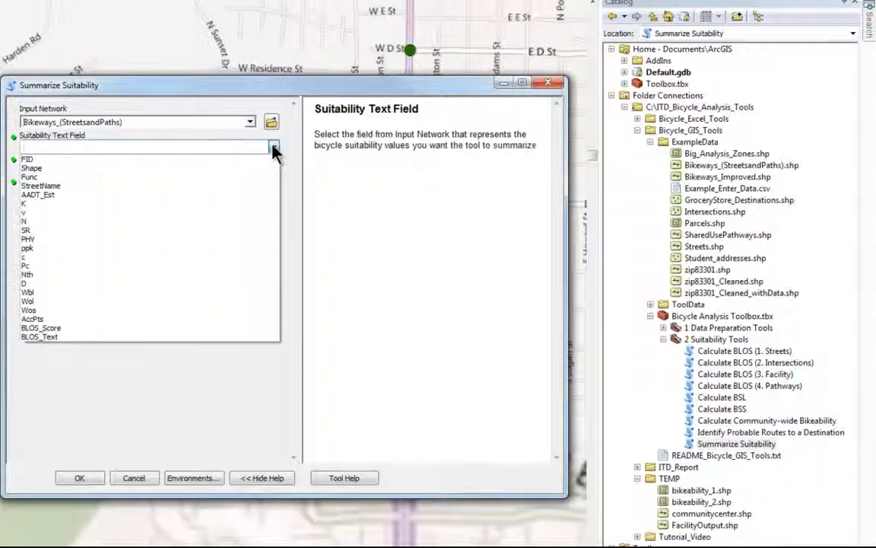
left_click(72, 336)
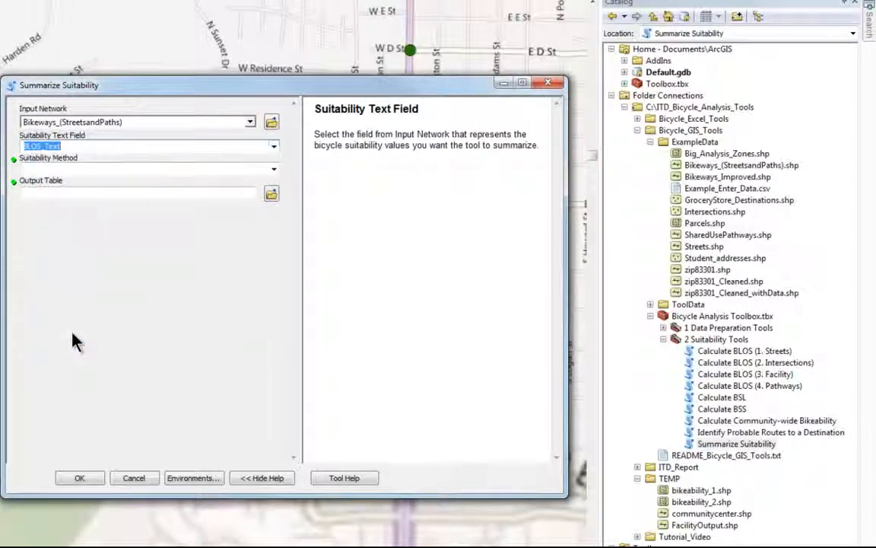
left_click(274, 169)
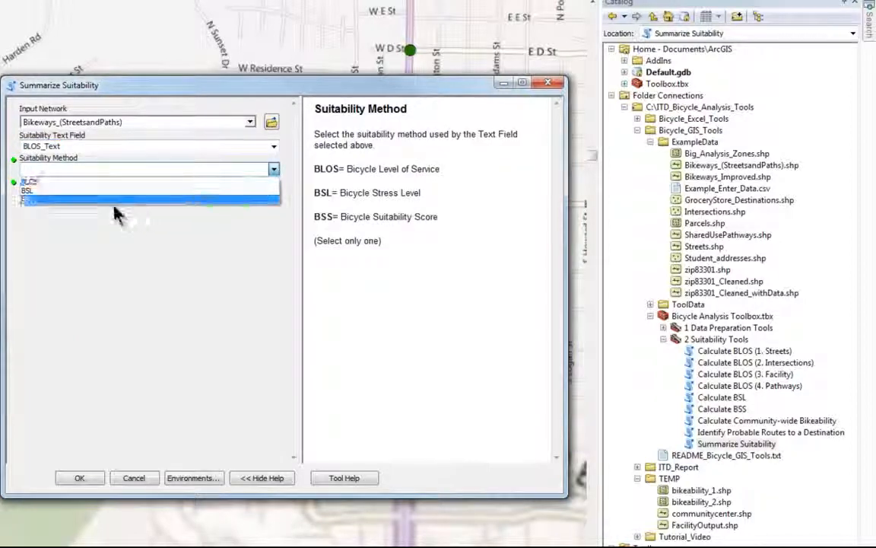
left_click(65, 184)
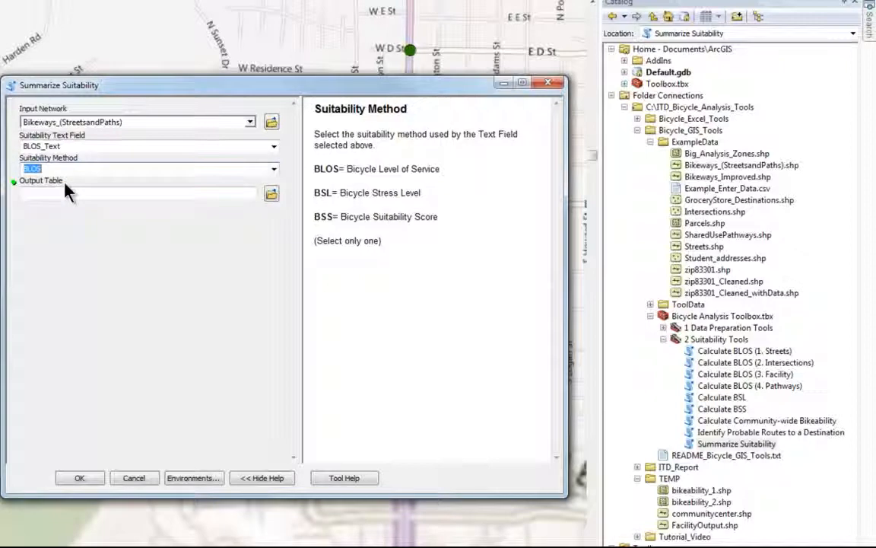
Name the output table SummaryTable in the TEMP folder, run the summary, and close its completion report
left_click(271, 193)
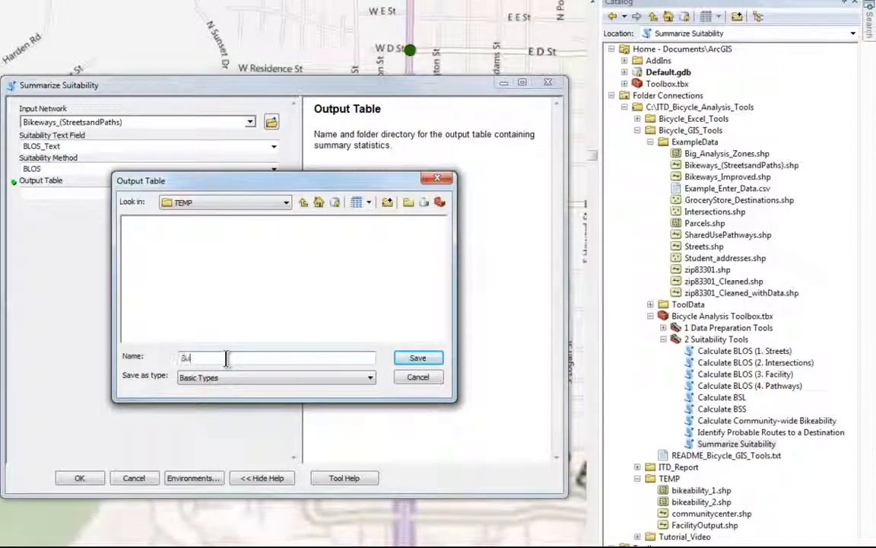
type("SummaryTable")
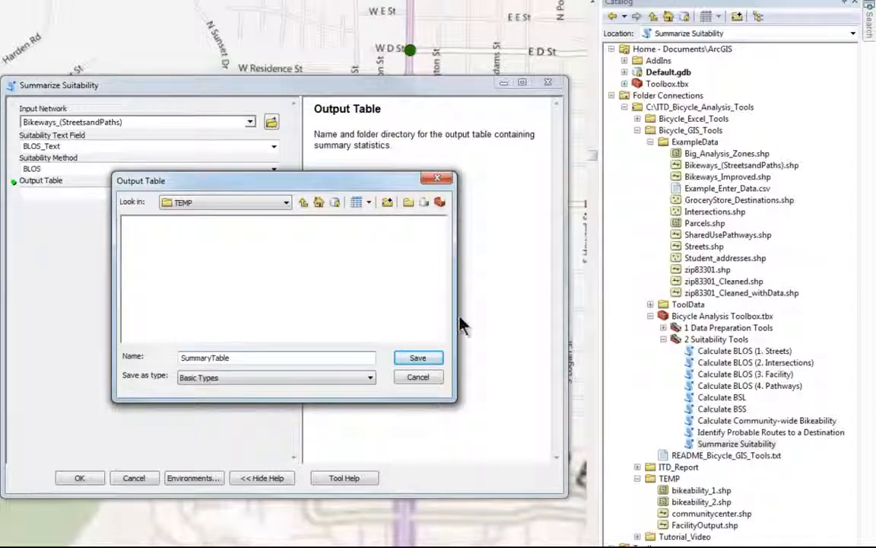
left_click(417, 362)
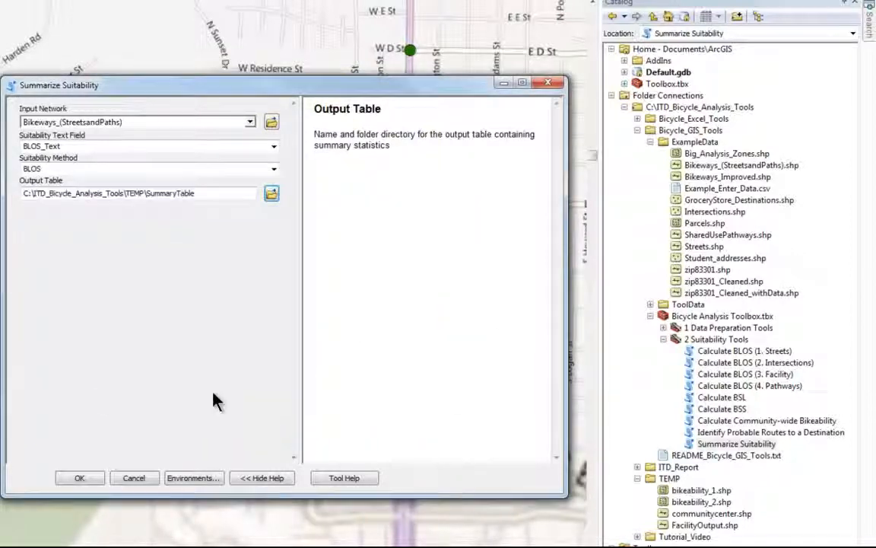
left_click(79, 479)
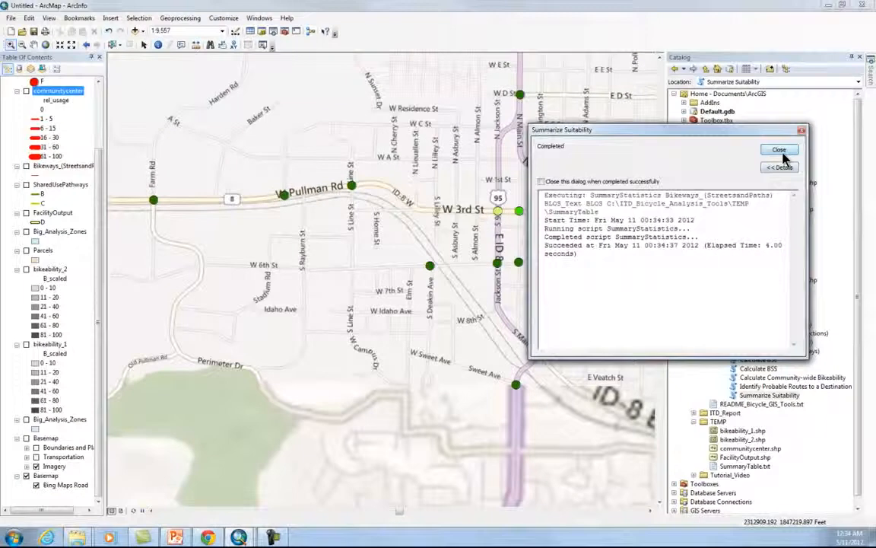
left_click(782, 154)
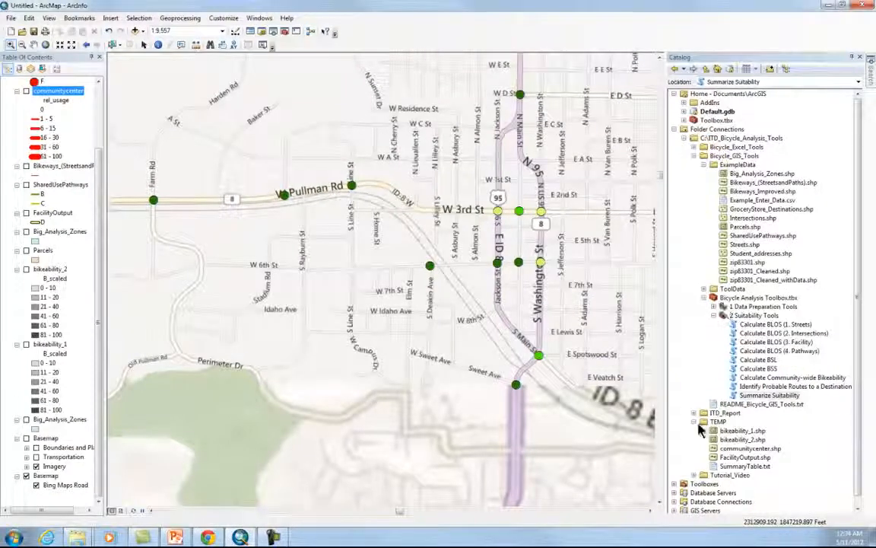
Open SummaryTable.txt from the TEMP folder and examine the miles and percent of total miles for each BLOS level
double_click(744, 465)
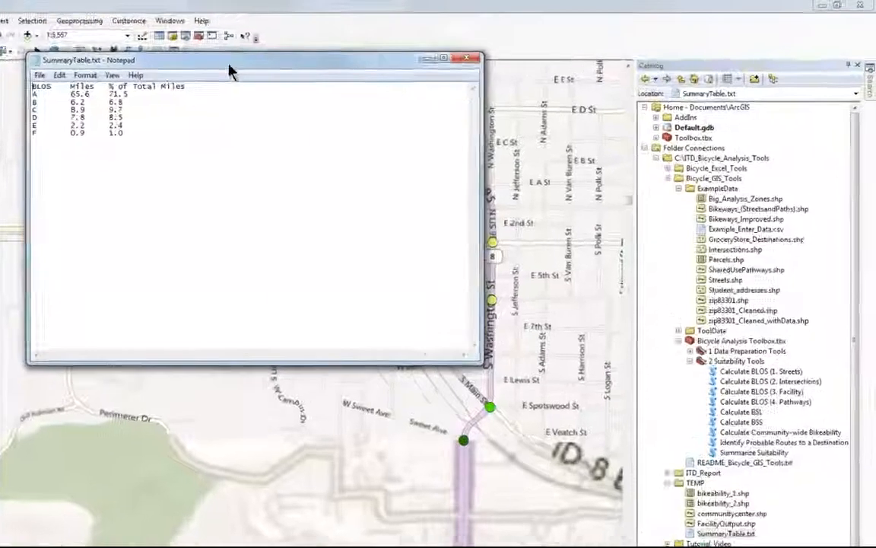
left_click_drag(312, 54, 425, 127)
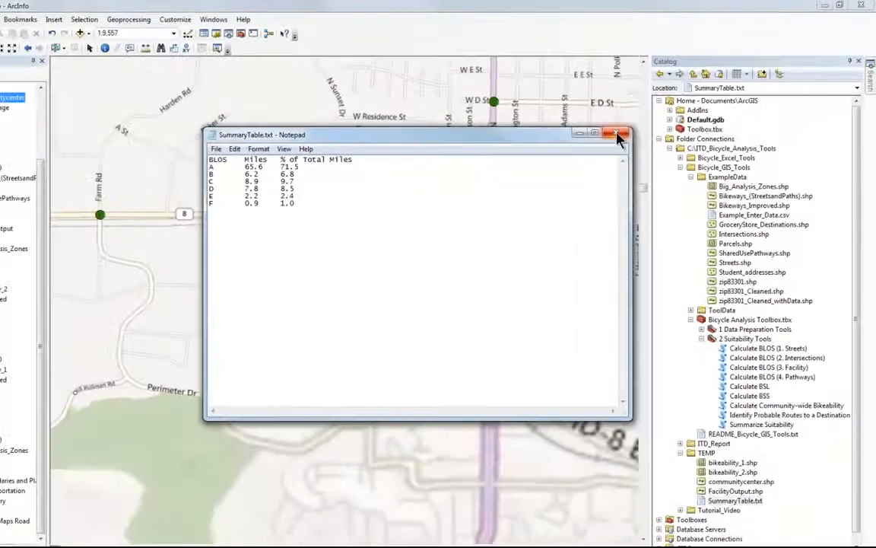
Close the summary table file, collapse the Suitability Tools toolset and expand the Data Preparation Tools toolset in the Bicycle Analysis Toolbox
left_click(617, 136)
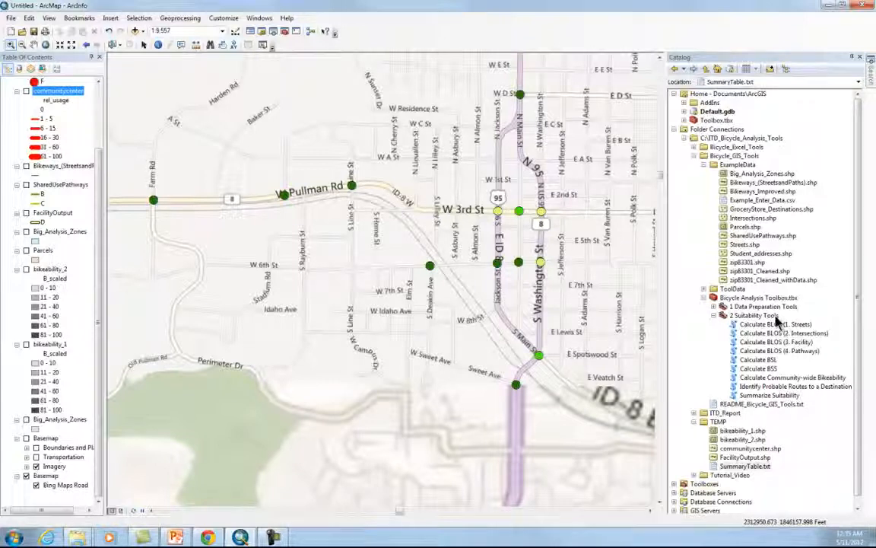
left_click(713, 316)
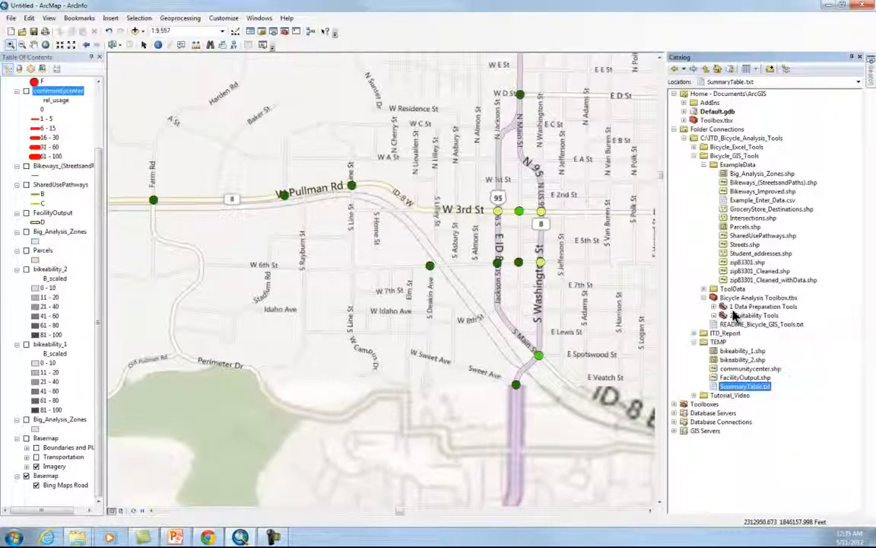
left_click(714, 307)
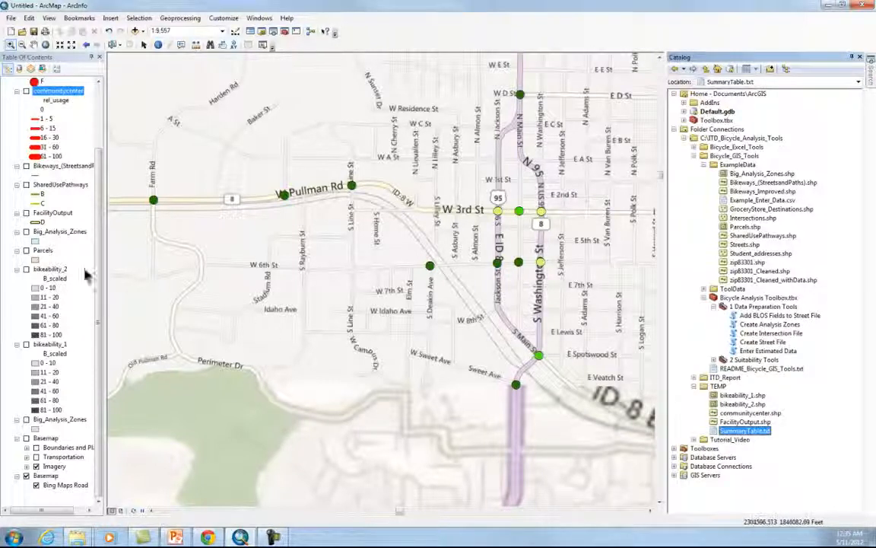
Hide the Bing Maps Road basemap and the Intersections layer on the map
left_click(38, 475)
left_click(27, 476)
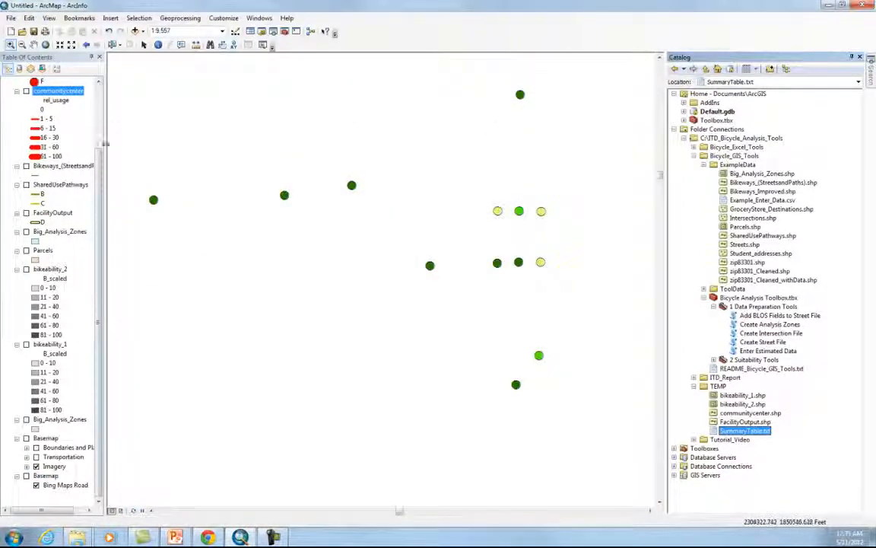
left_click_drag(96, 178, 105, 91)
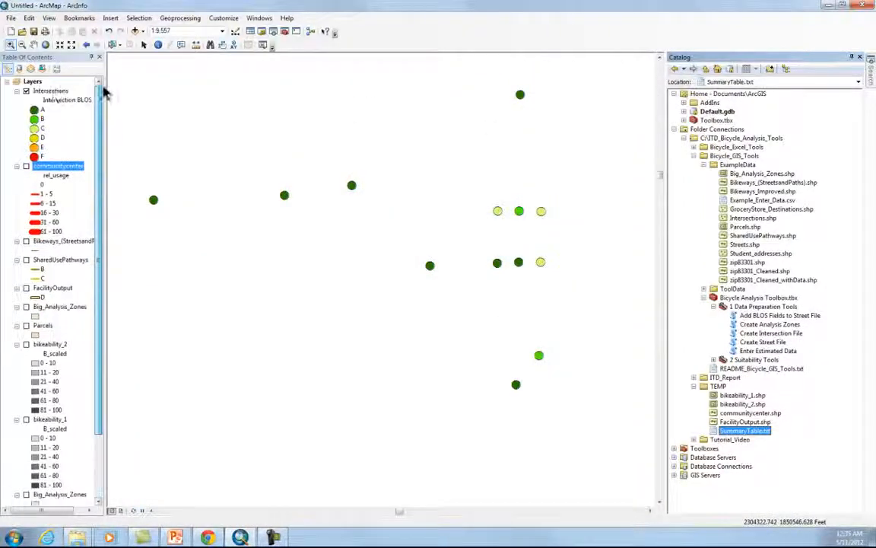
left_click(27, 91)
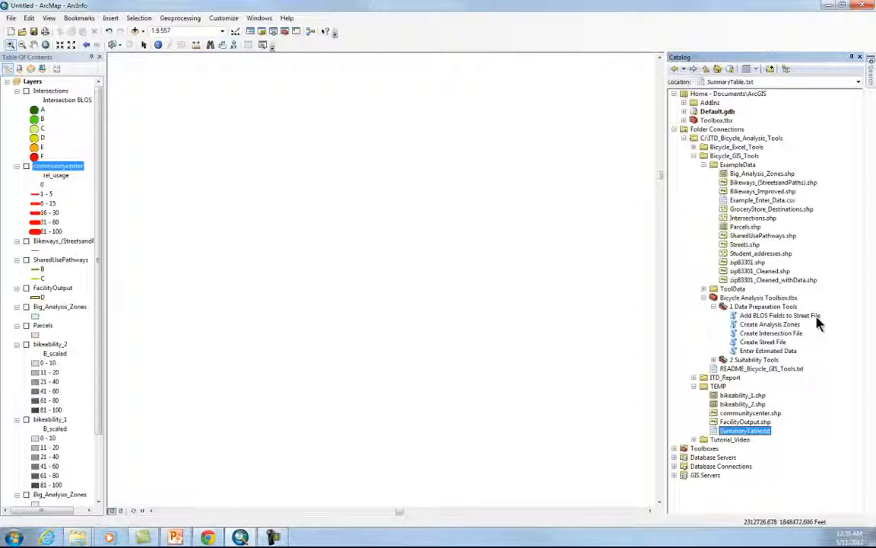
Open the Add BLOS Fields to Street File tool and review its parameters
left_click(775, 317)
double_click(775, 317)
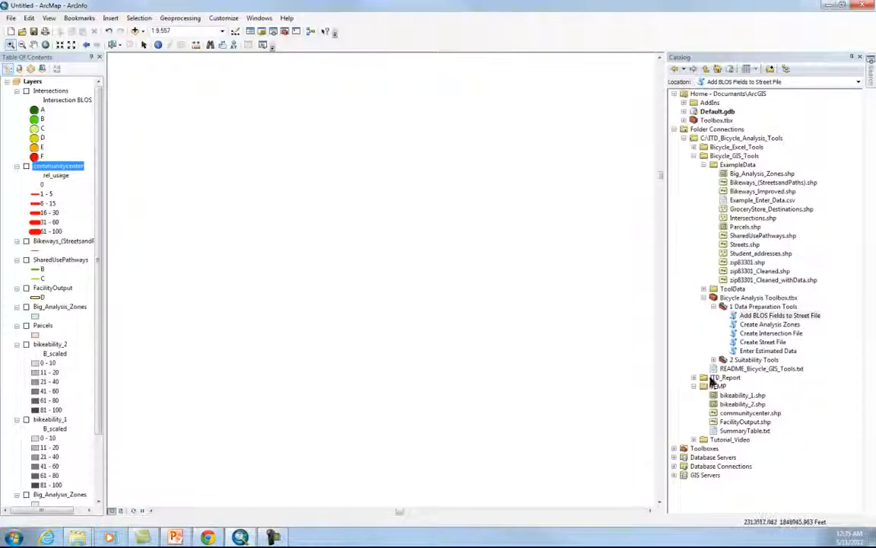
Set up Create Analysis Zones with Bikeways_(StreetsandPaths) as input network and a zone width of 500, and cancel without running it
double_click(757, 325)
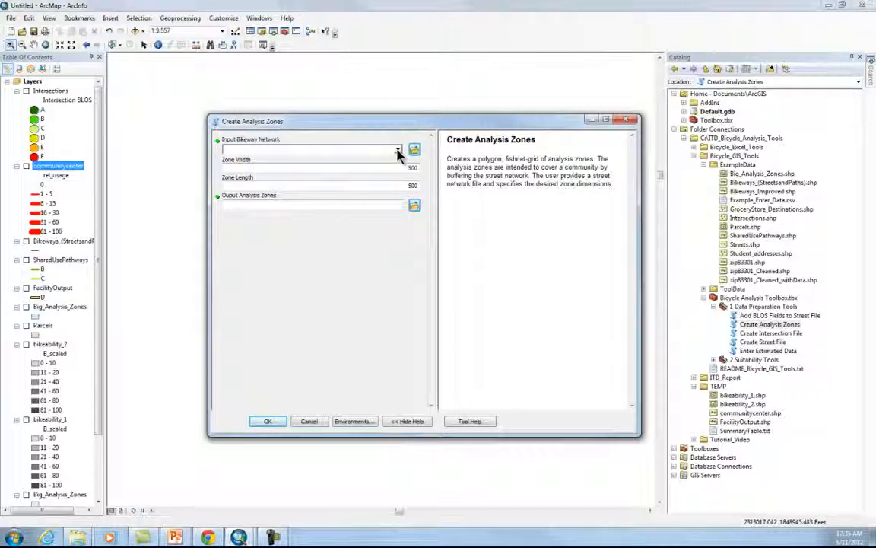
left_click(397, 152)
left_click(314, 172)
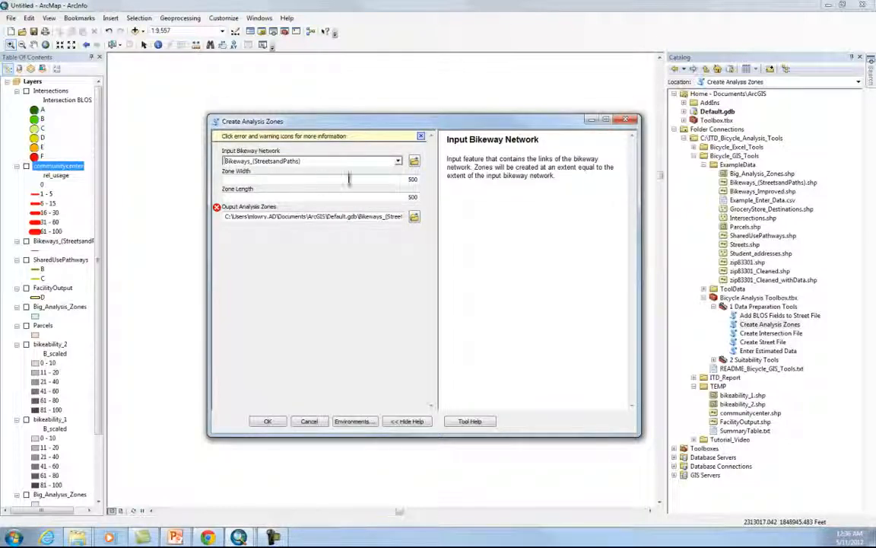
double_click(411, 180)
type("50")
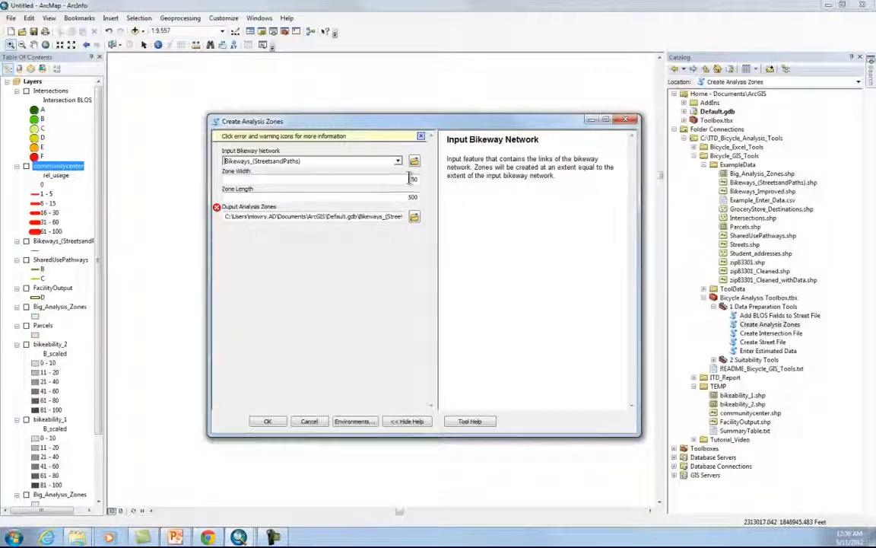
type("0")
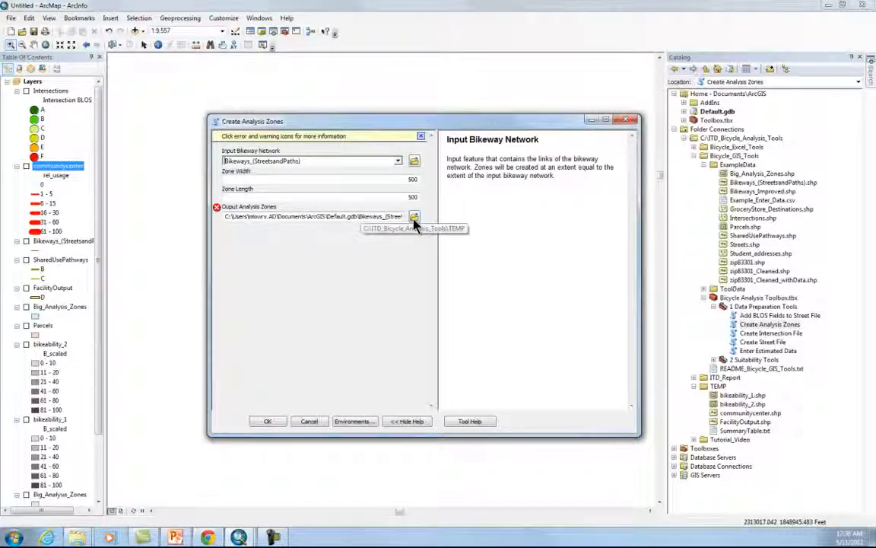
left_click(308, 421)
Add Big_Analysis_Zones.shp from the ExampleData folder to the map and zoom to that layer
mouse_move(761, 173)
left_mouse_down()
mouse_move(669, 179)
mouse_move(545, 215)
left_mouse_up()
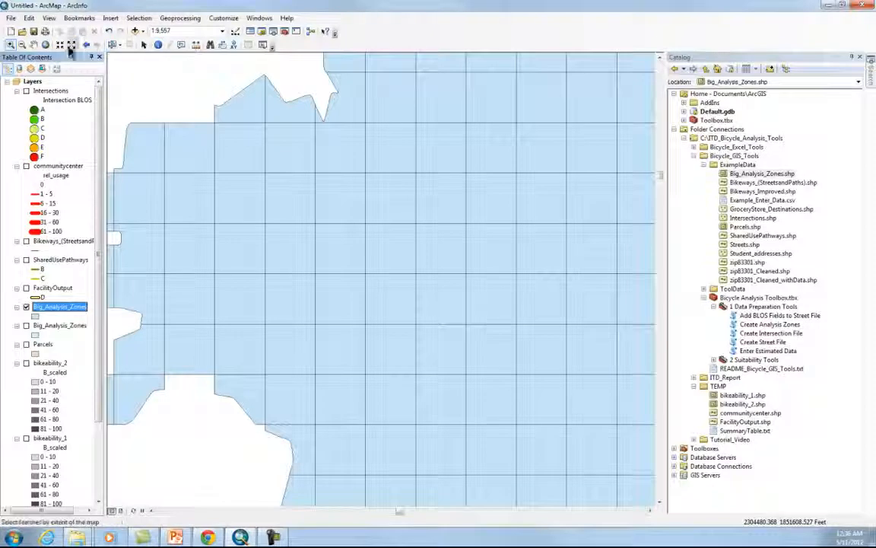
right_click(61, 308)
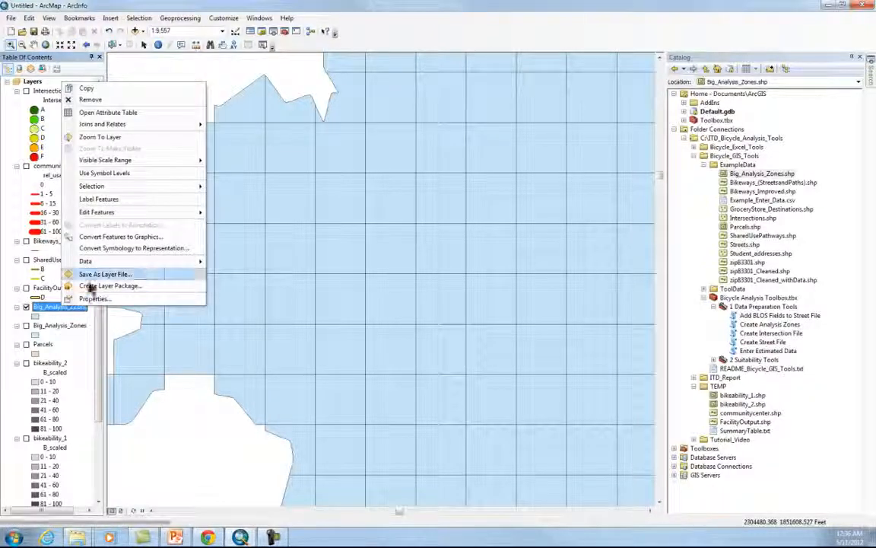
left_click(126, 143)
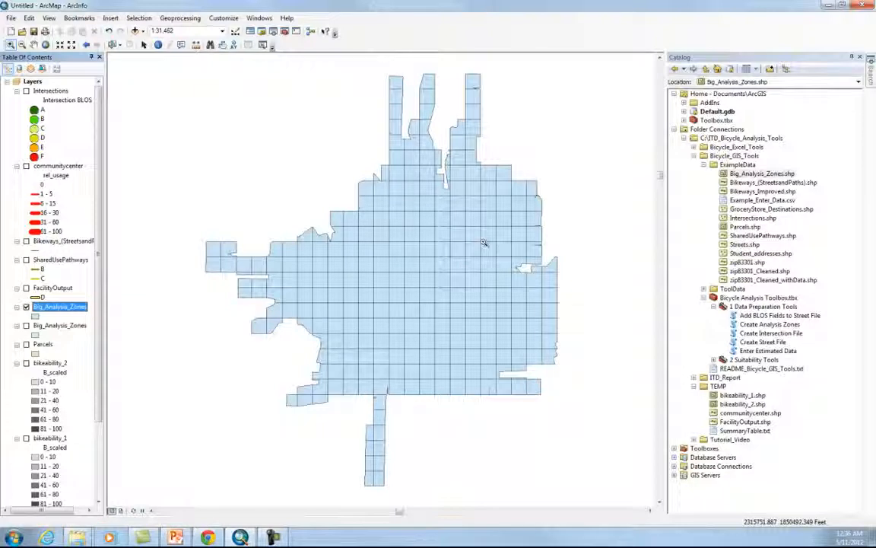
Run Create Intersection File on Bikeways_(StreetsandPaths), save the output nodes as all_intersections in the TEMP folder, and close the completion report
left_click(761, 334)
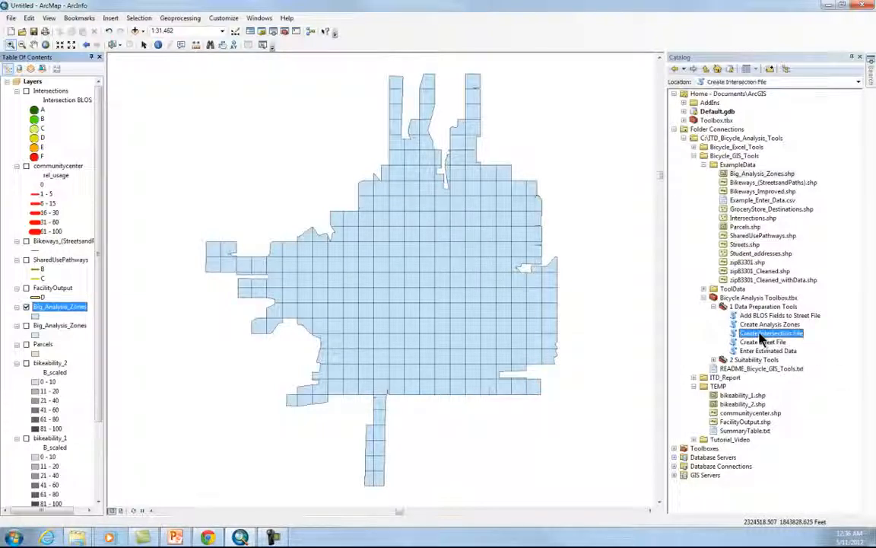
double_click(764, 335)
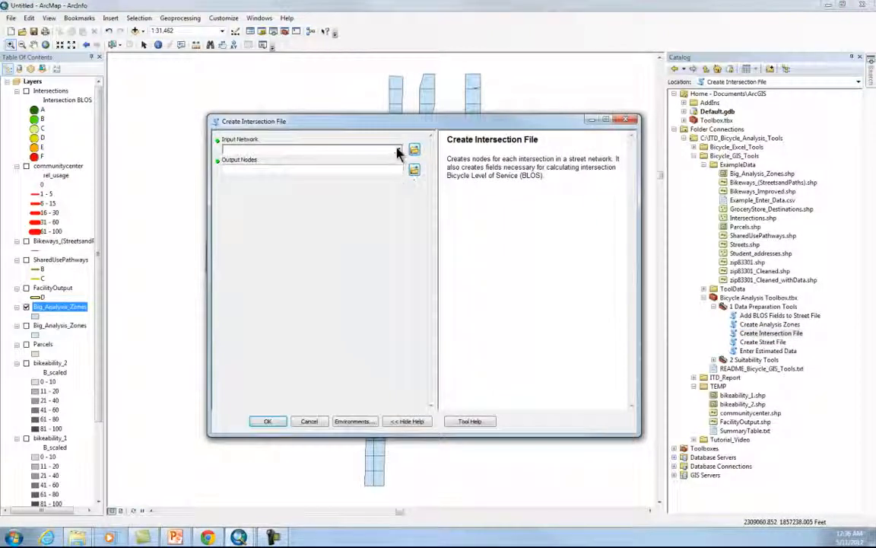
left_click(398, 149)
left_click(283, 168)
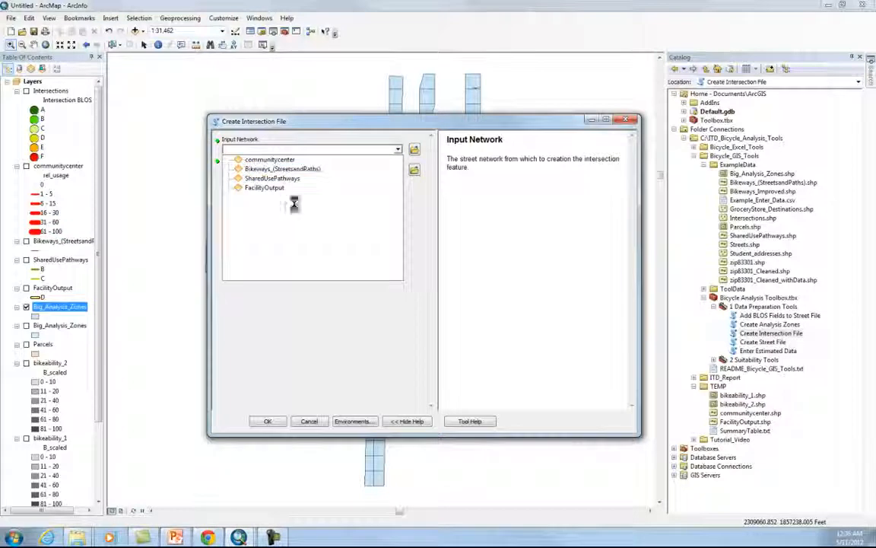
left_click(414, 181)
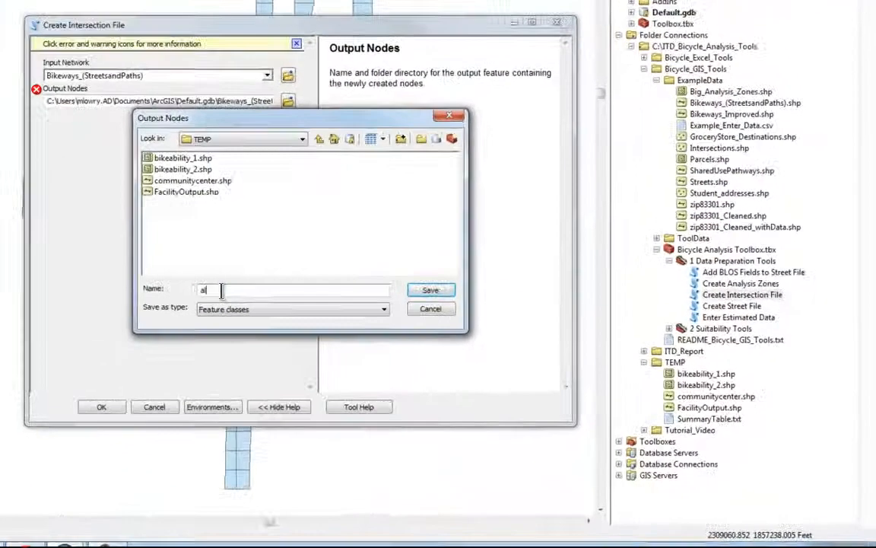
type("all_intersections")
key("Return")
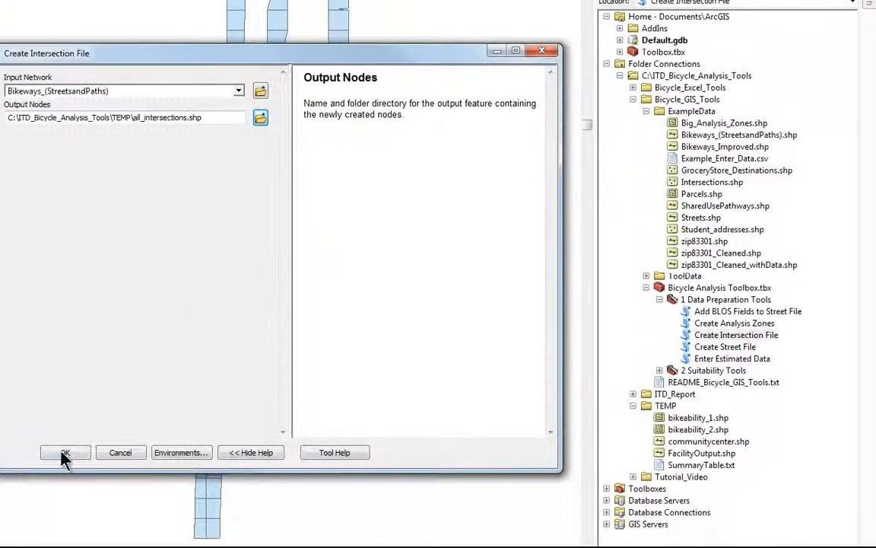
left_click(64, 453)
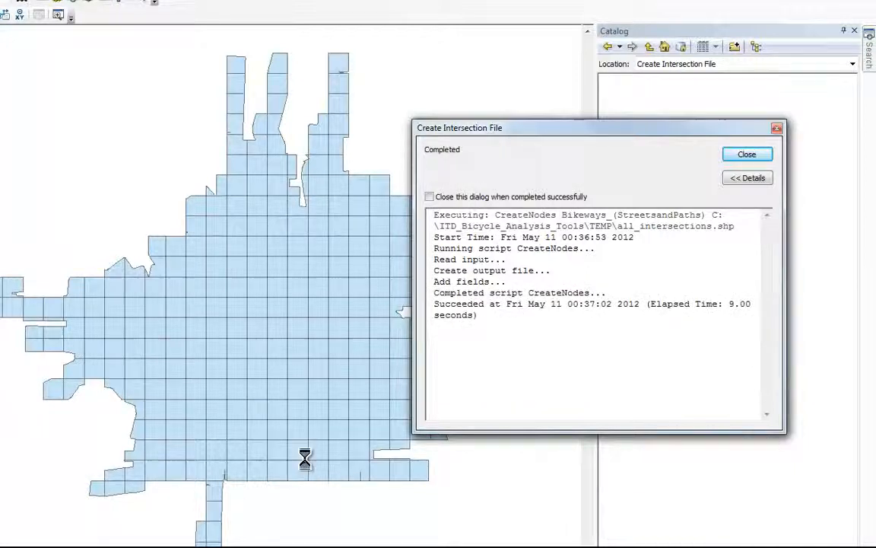
left_click(746, 154)
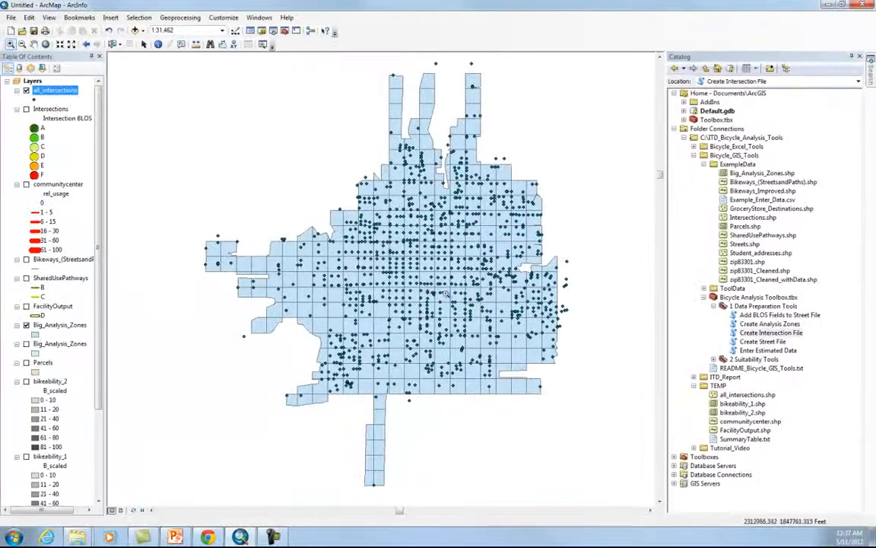
Open the all_intersections attribute table, examine its intersection BLOS fields, and close the table
right_click(59, 91)
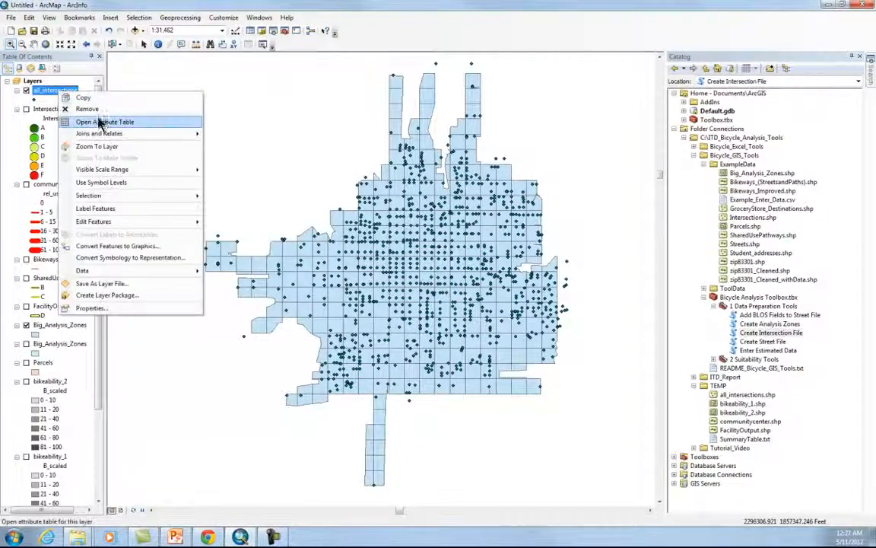
left_click(99, 123)
left_click_drag(674, 196, 721, 207)
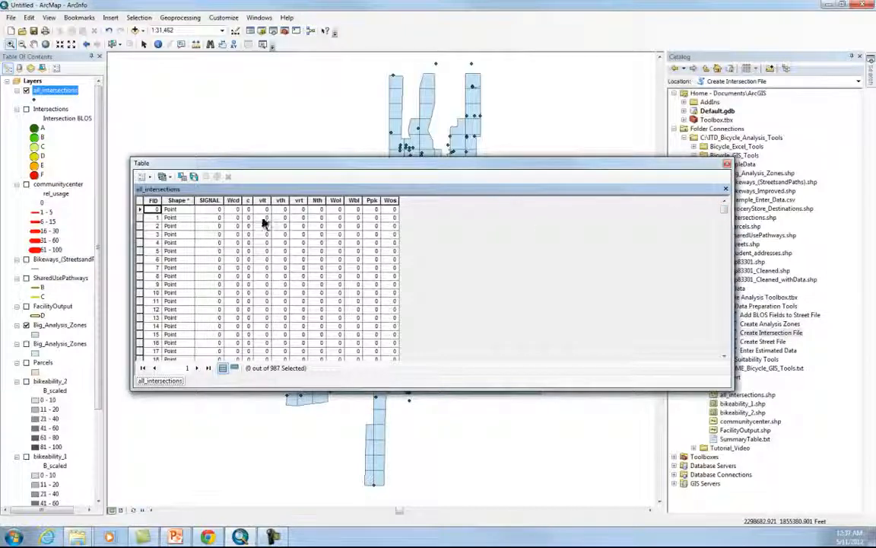
left_click(726, 162)
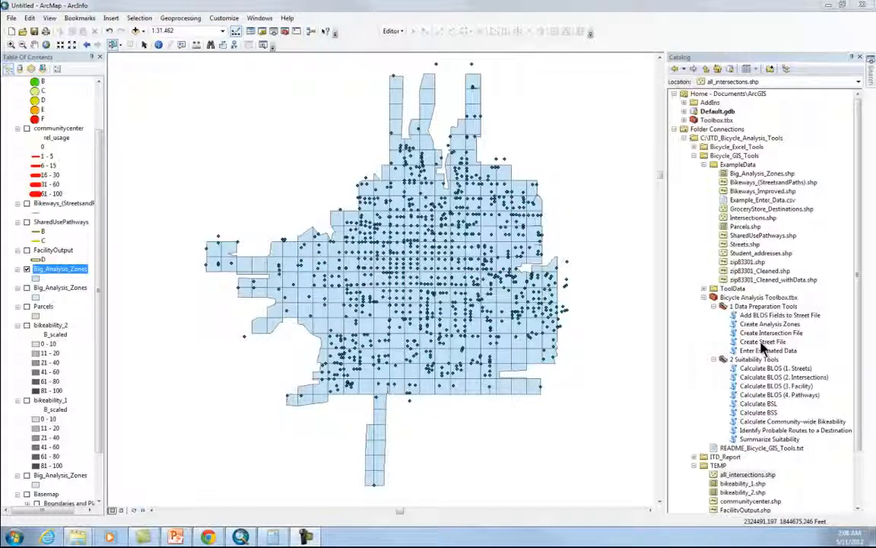
Switch to PowerPoint, play the topology slide through its correct and incorrect topology examples, and end the slide show
left_click(176, 538)
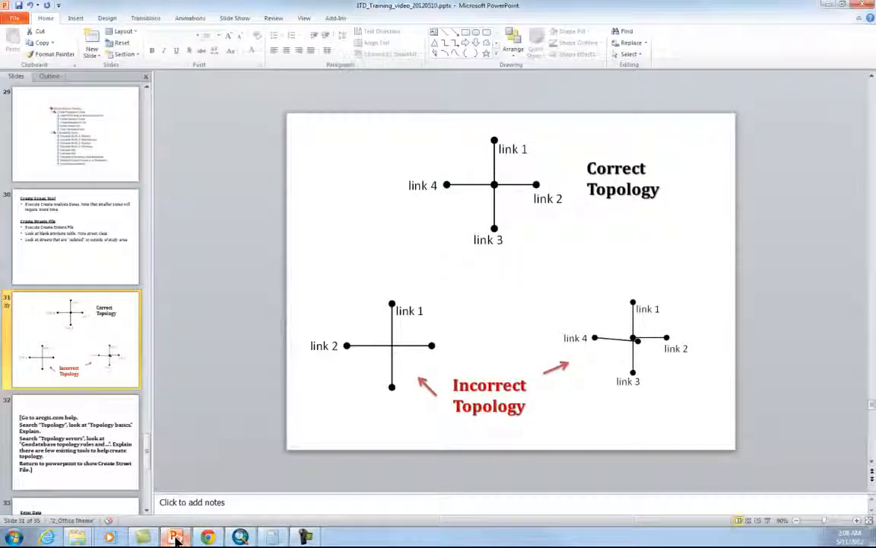
left_click(768, 521)
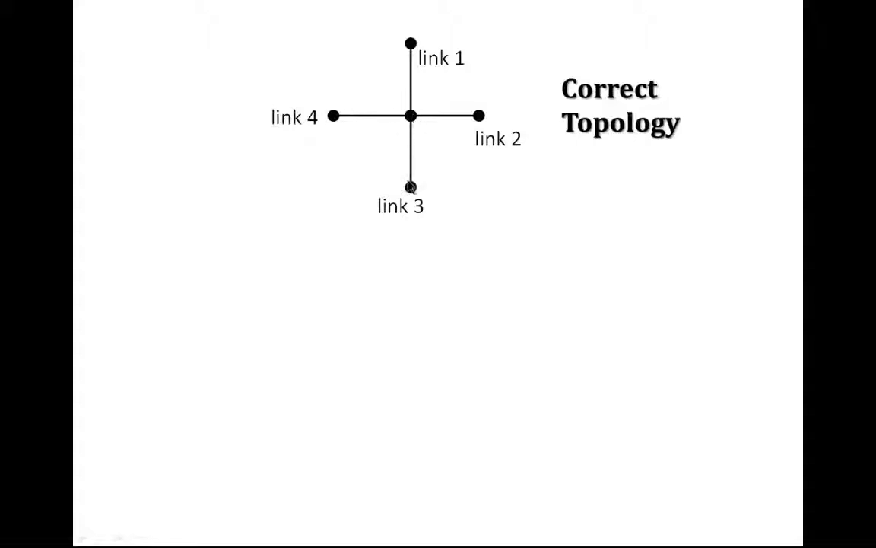
left_click(458, 271)
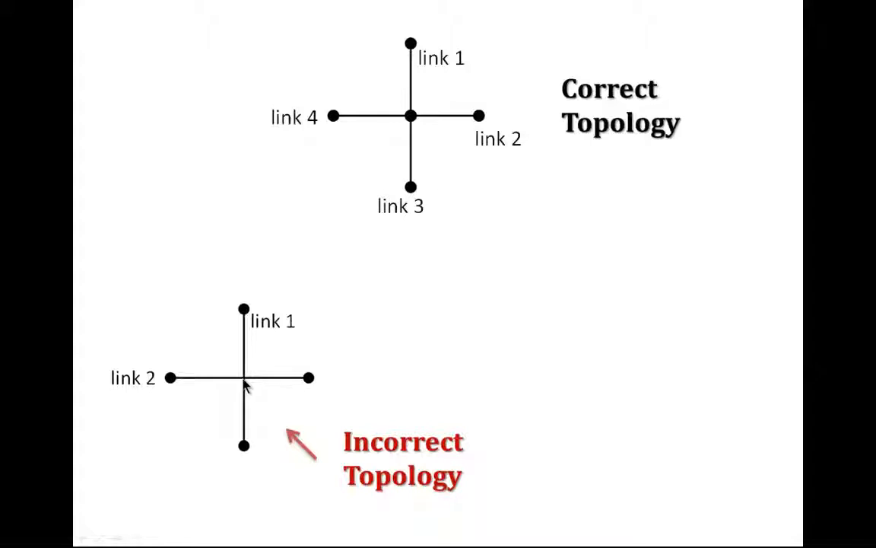
left_click(426, 395)
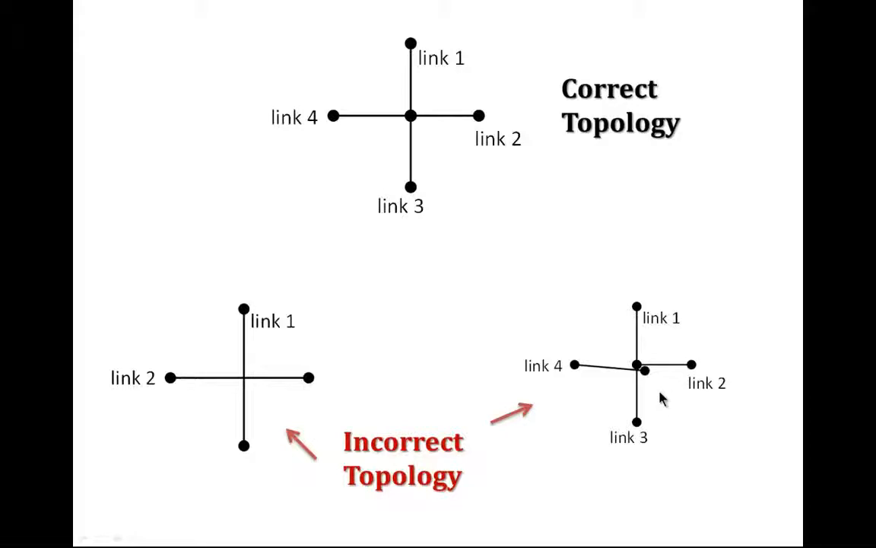
key("Escape")
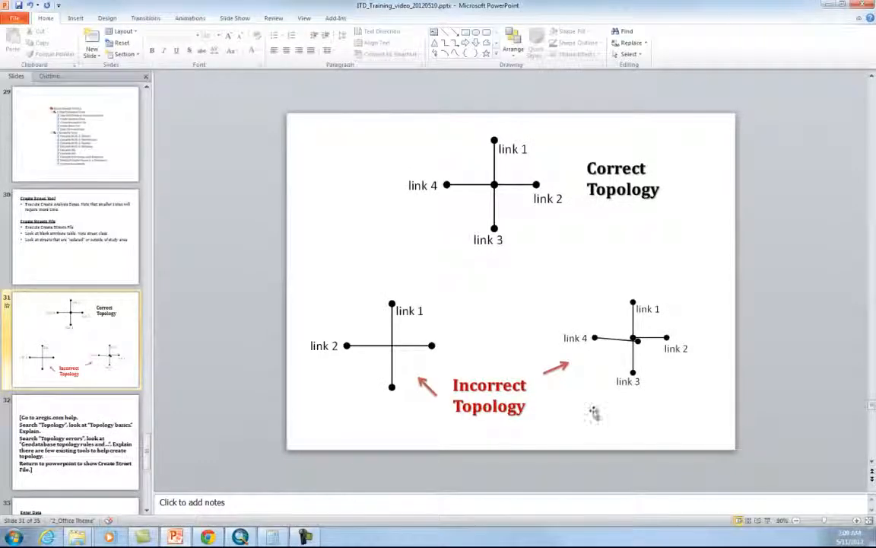
Switch to the ArcGIS Desktop 10 help in Chrome, search for topology, and read the Topology basics article
left_click(207, 537)
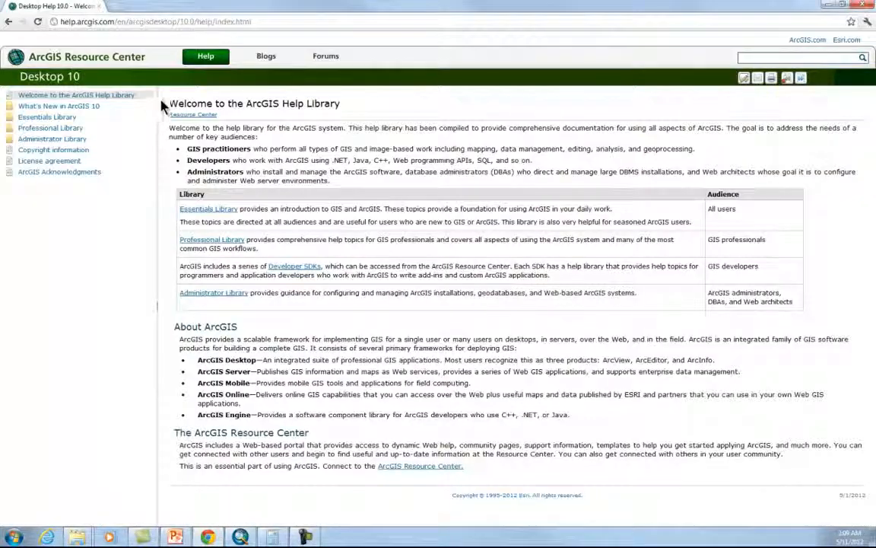
left_click(762, 57)
type("topology")
key("Return")
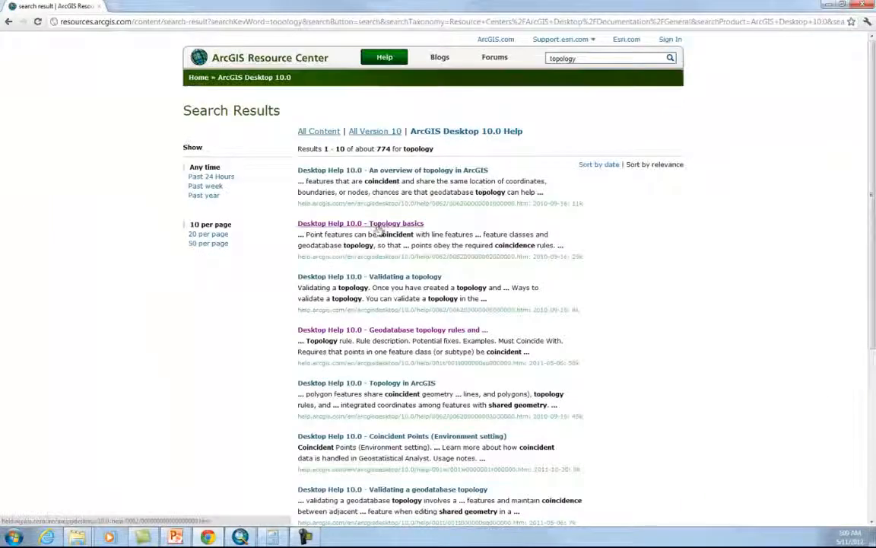
left_click(338, 223)
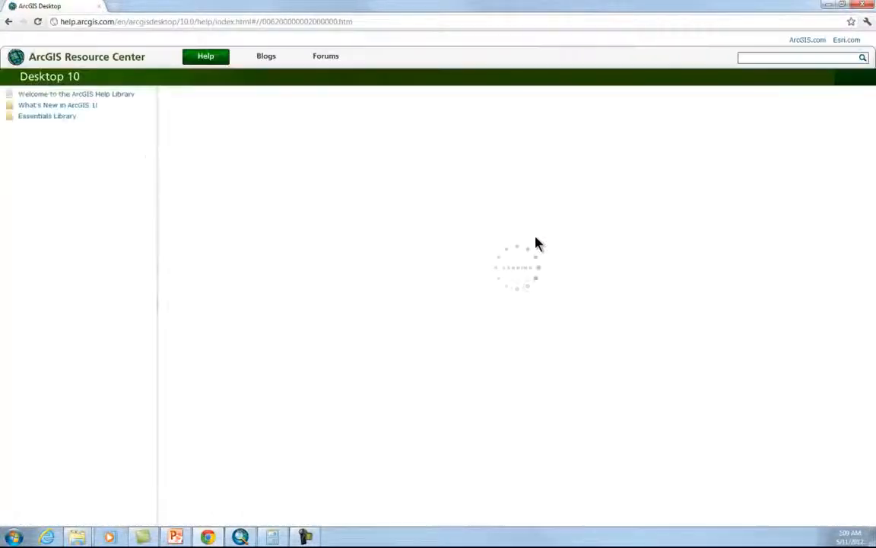
scroll(536, 244, "down", 5)
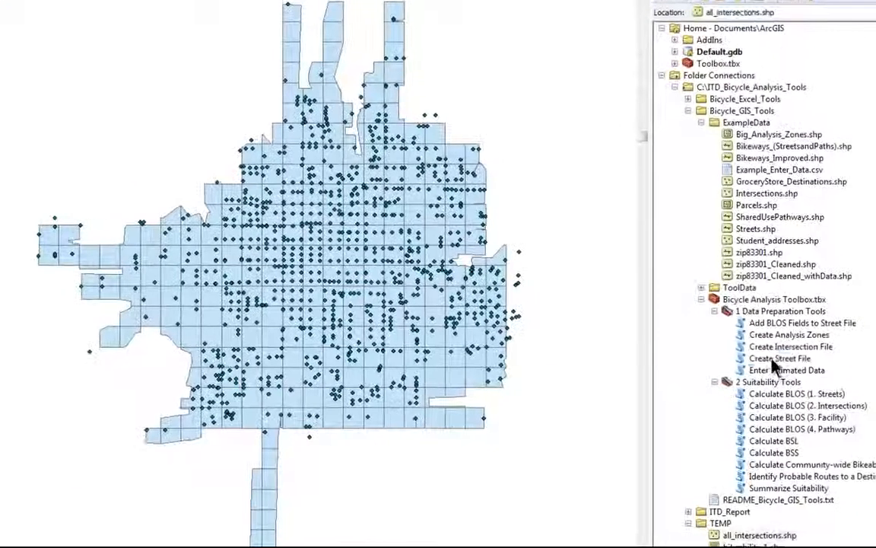
Open the Create Street File tool and add 83301 as the input Idaho zip code
double_click(770, 348)
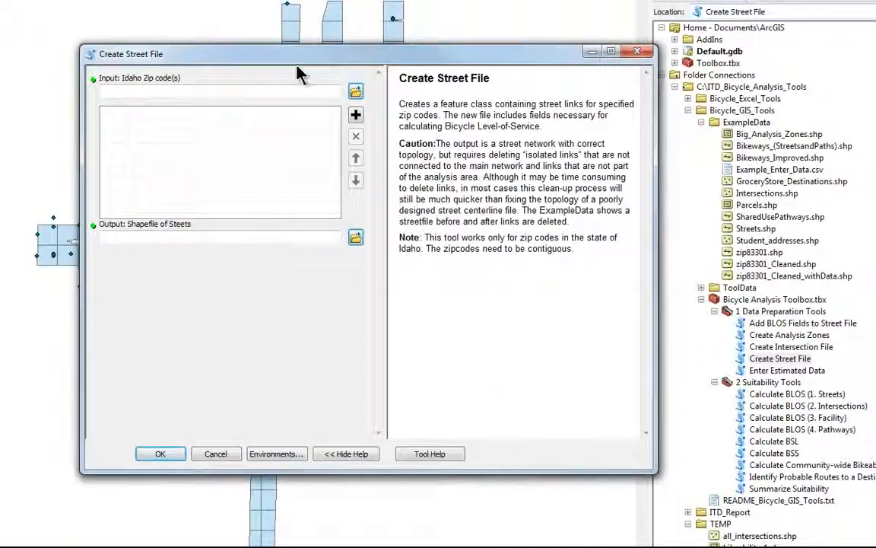
left_click_drag(296, 56, 366, 70)
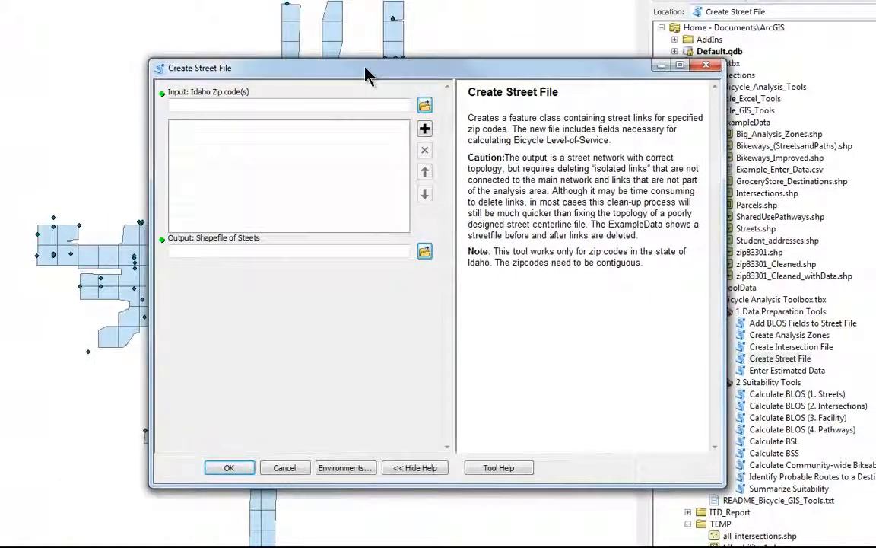
left_click(261, 104)
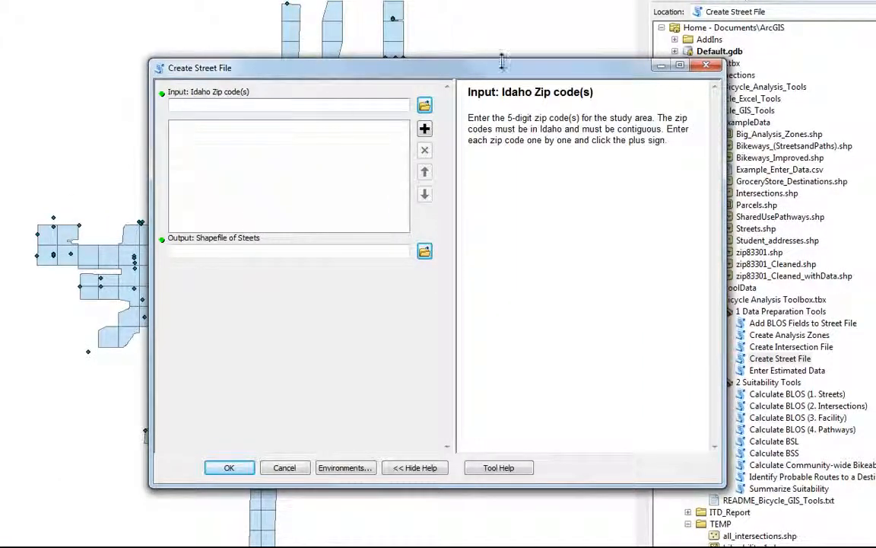
left_click_drag(449, 64, 421, 76)
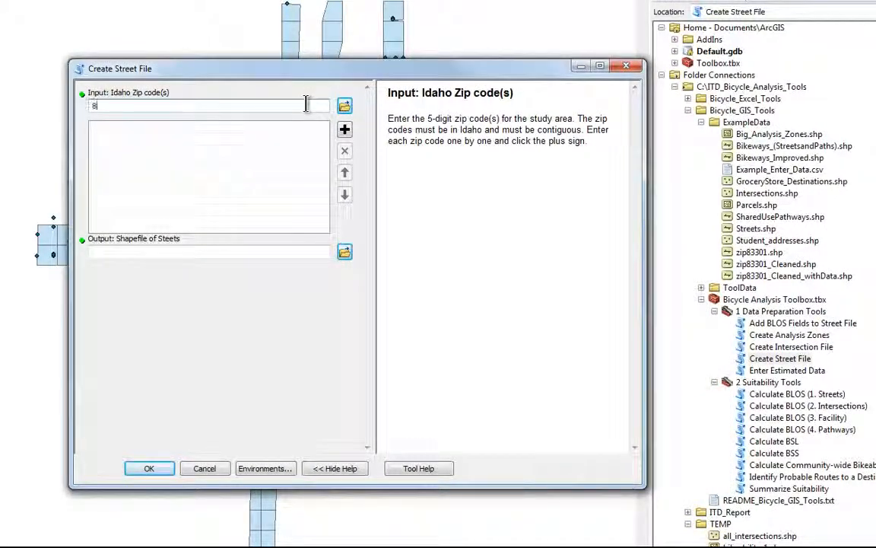
type("01")
left_click(345, 129)
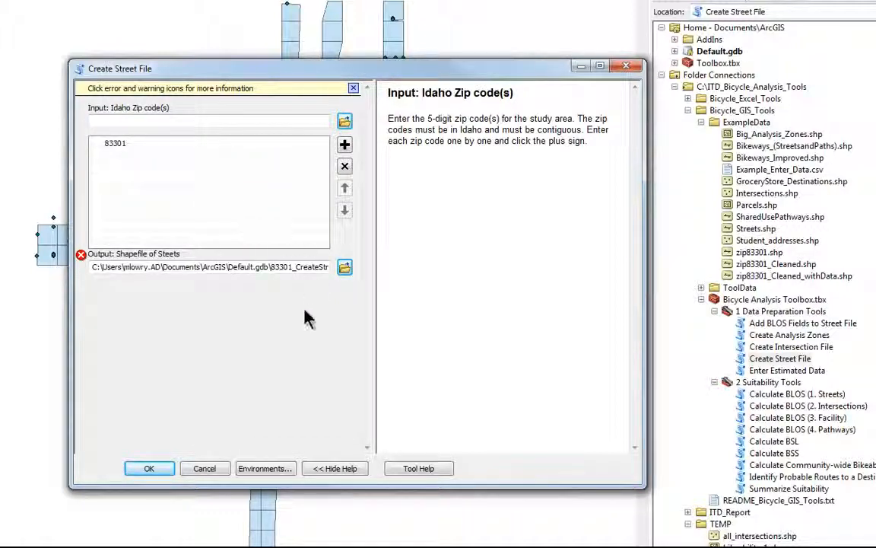
Run Create Street File with the output saved as 83301zip in the TEMP folder, and close the completion report
left_click(345, 267)
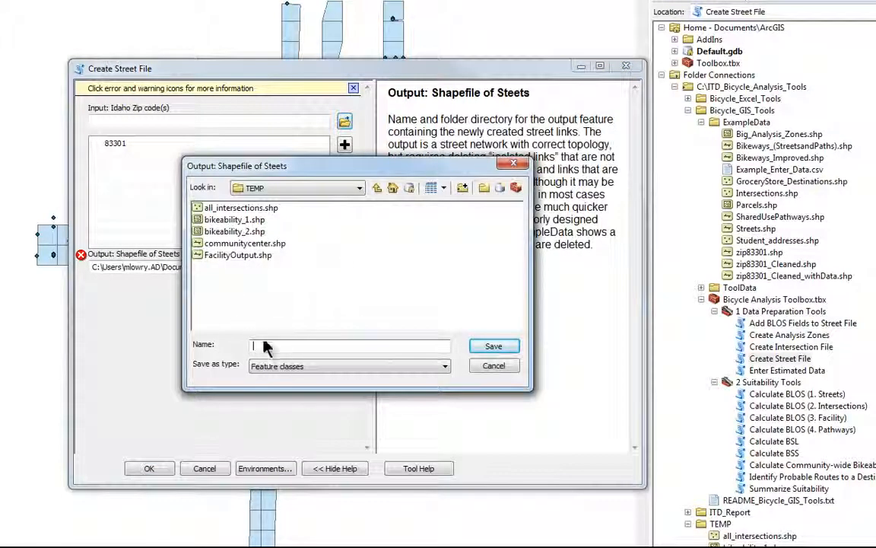
type("83301zip")
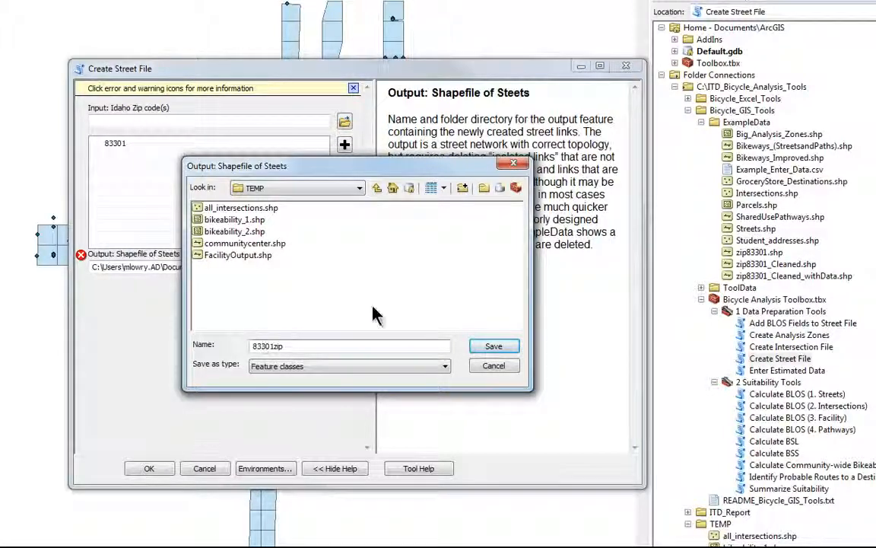
left_click(493, 347)
left_click(150, 467)
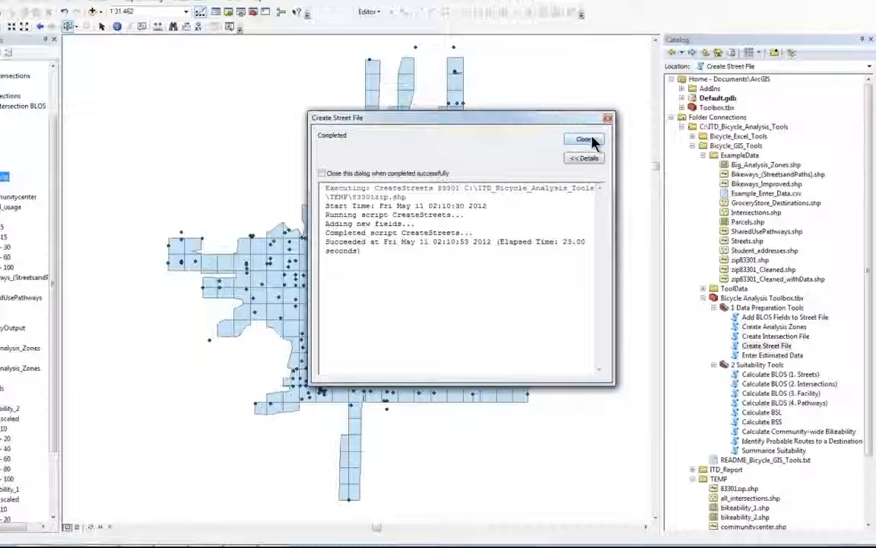
left_click(553, 102)
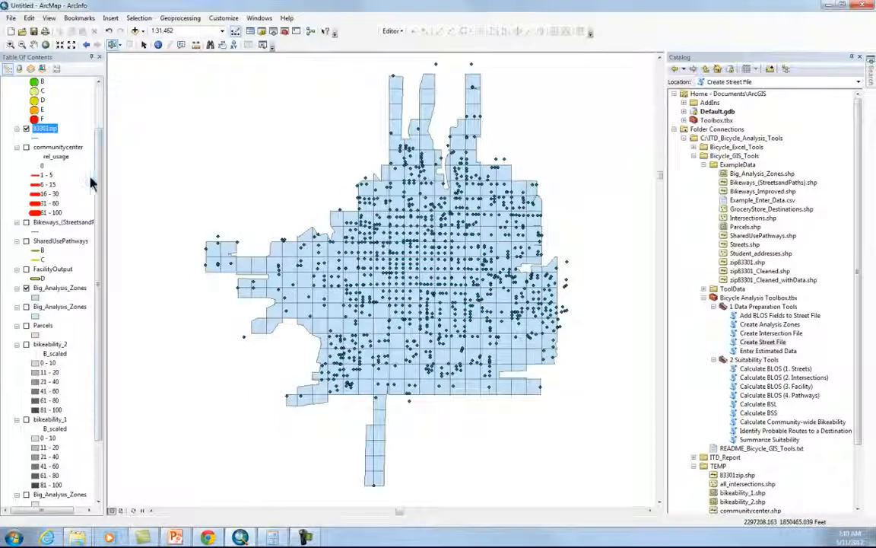
Zoom to the 83301zip layer and start an edit session on it
scroll(101, 152, "up", 1)
scroll(101, 152, "up", 1)
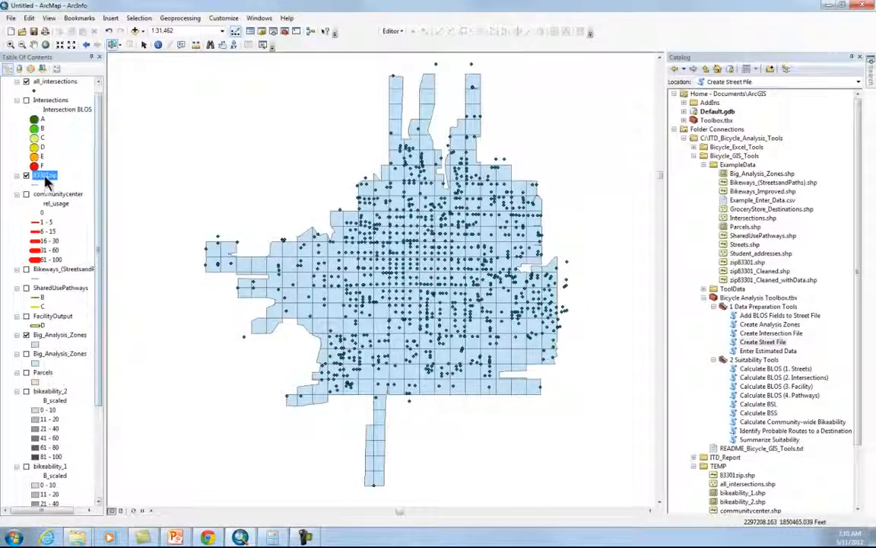
right_click(46, 175)
left_click(84, 232)
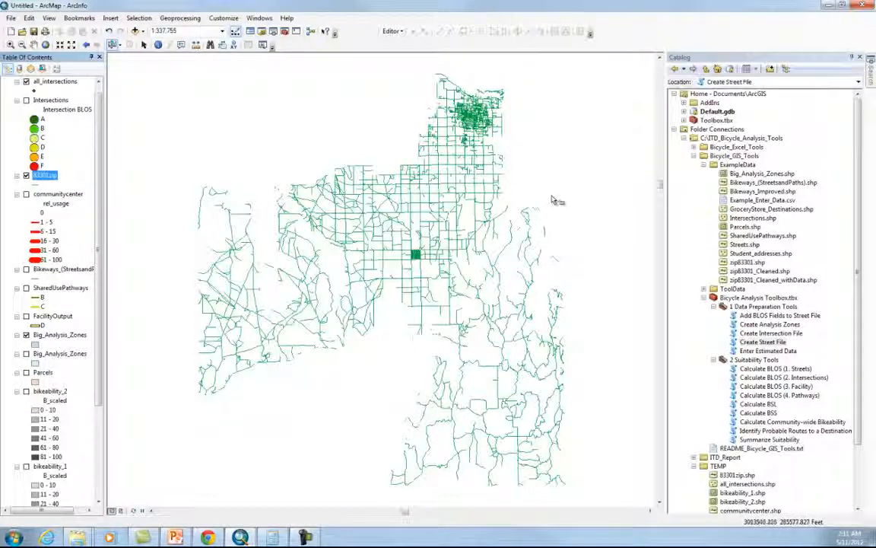
left_click(393, 31)
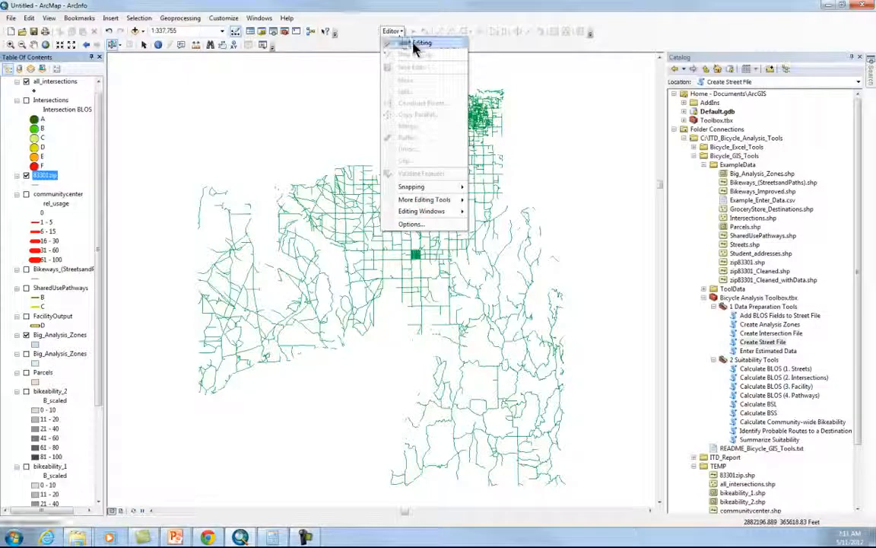
left_click(415, 44)
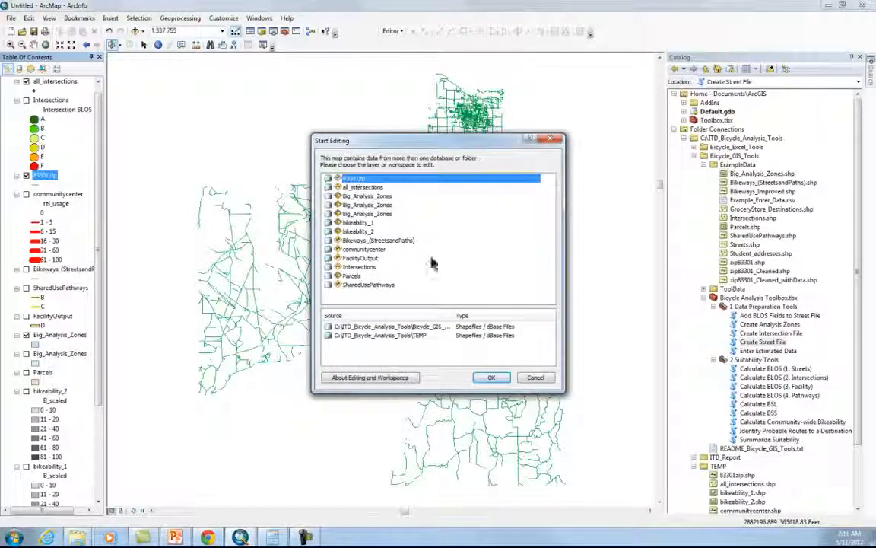
left_click(491, 377)
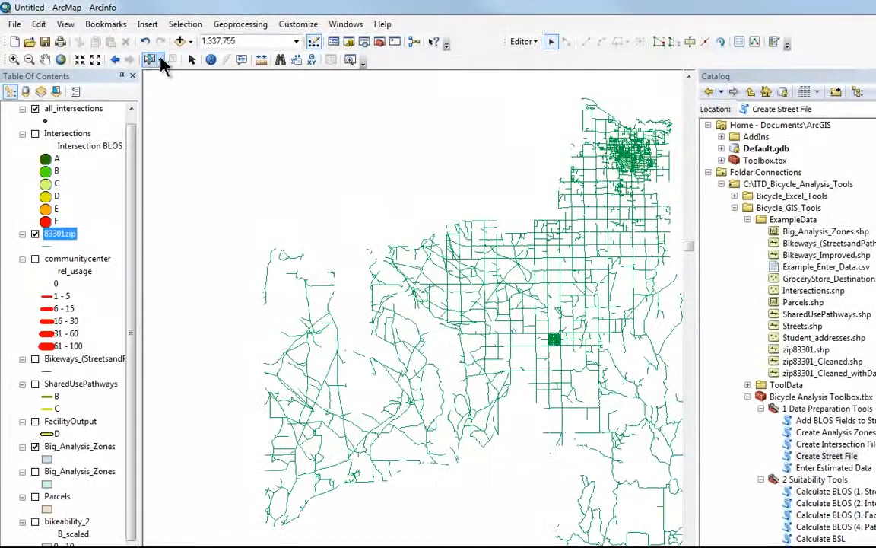
Select the dense street cluster in the northeast of 83301zip, switch the selection in the attribute table, and delete all links outside the cluster
left_click(159, 60)
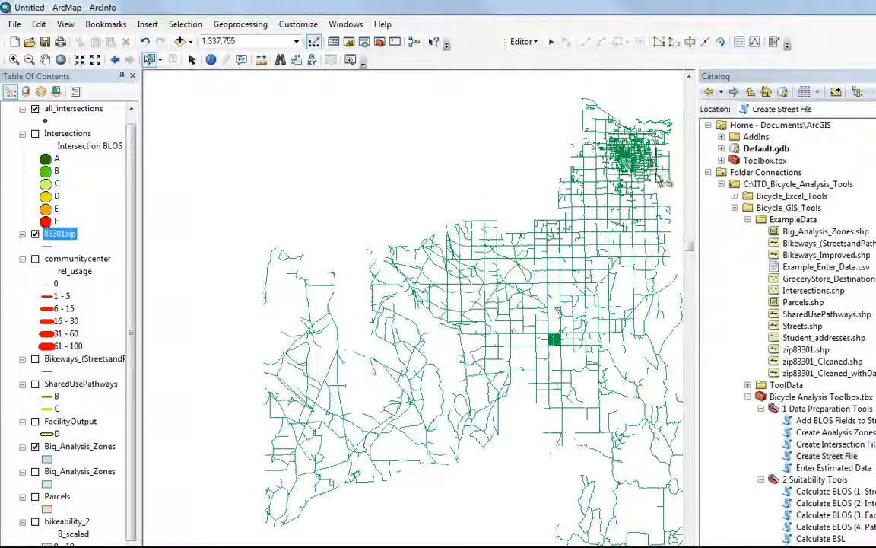
left_click_drag(605, 129, 660, 180)
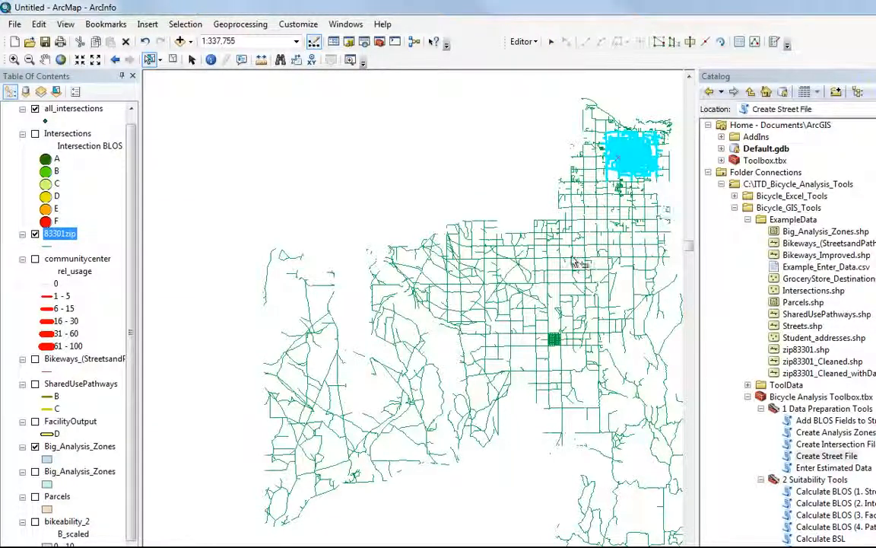
right_click(55, 234)
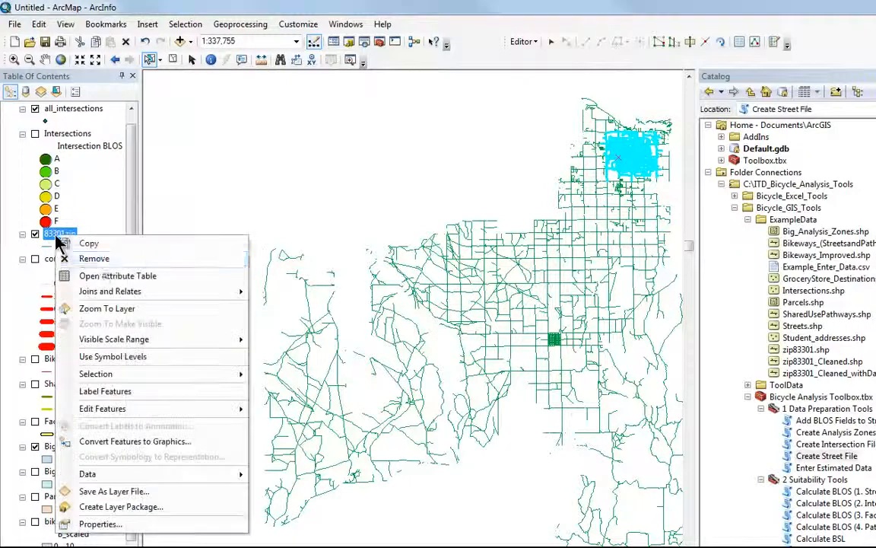
left_click(103, 276)
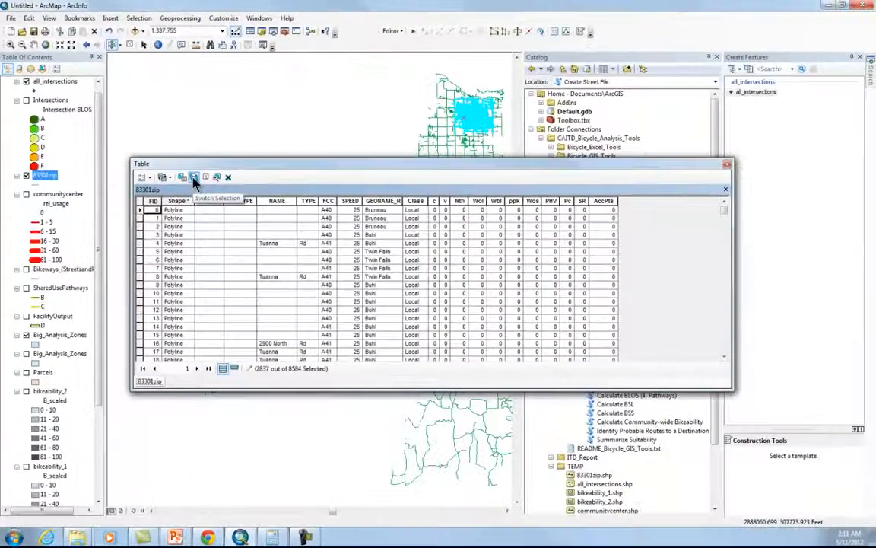
left_click(221, 202)
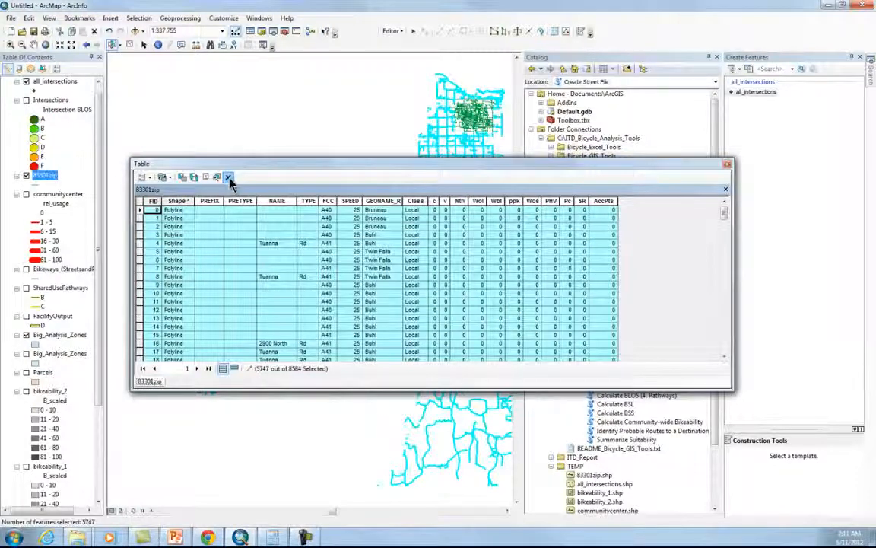
left_click(229, 178)
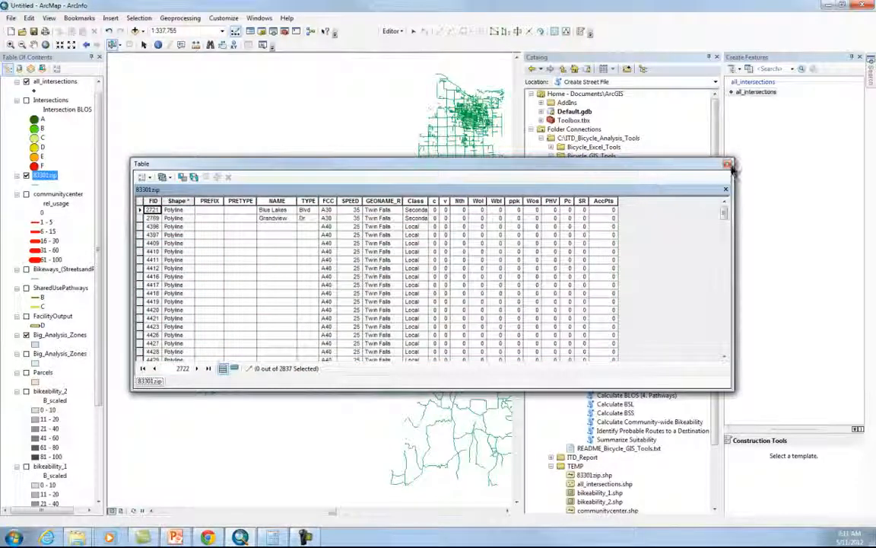
left_click(727, 164)
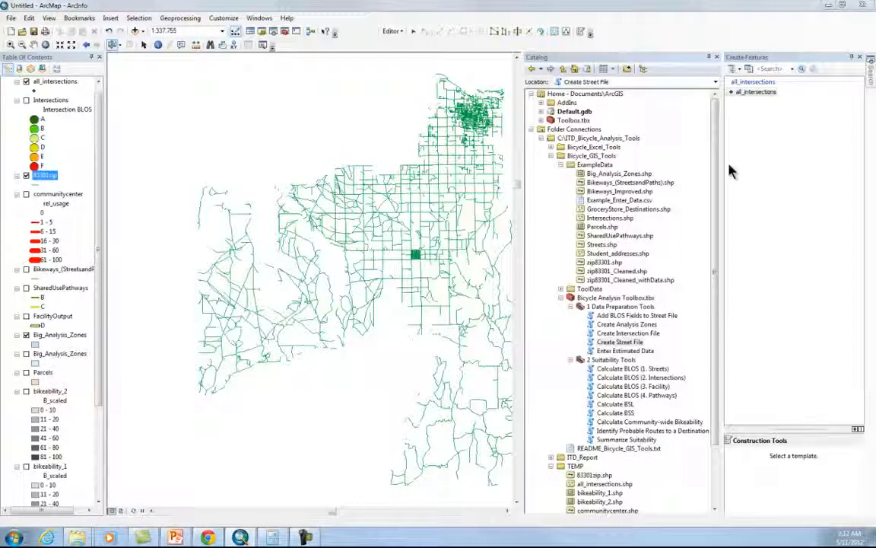
Stop editing with the edits saved, refresh the map, and zoom in on the remaining street network
left_click(392, 32)
left_click(384, 53)
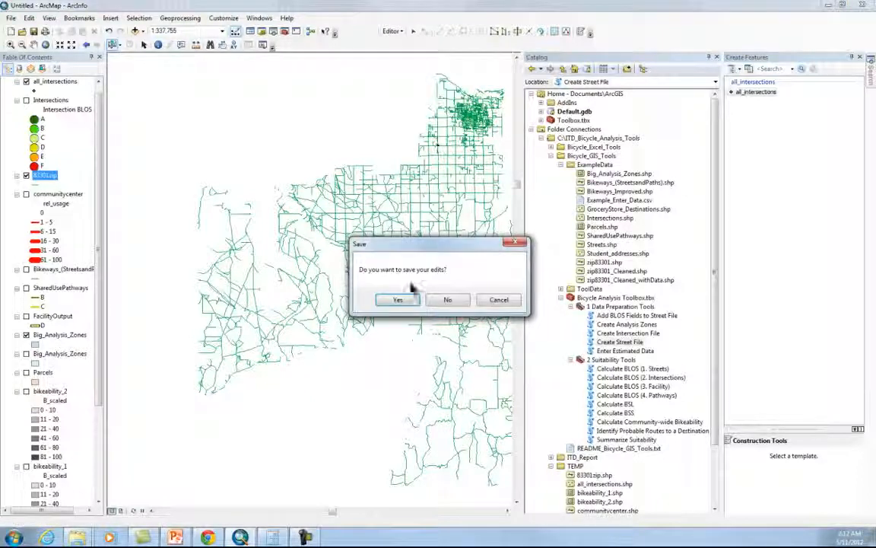
left_click(397, 299)
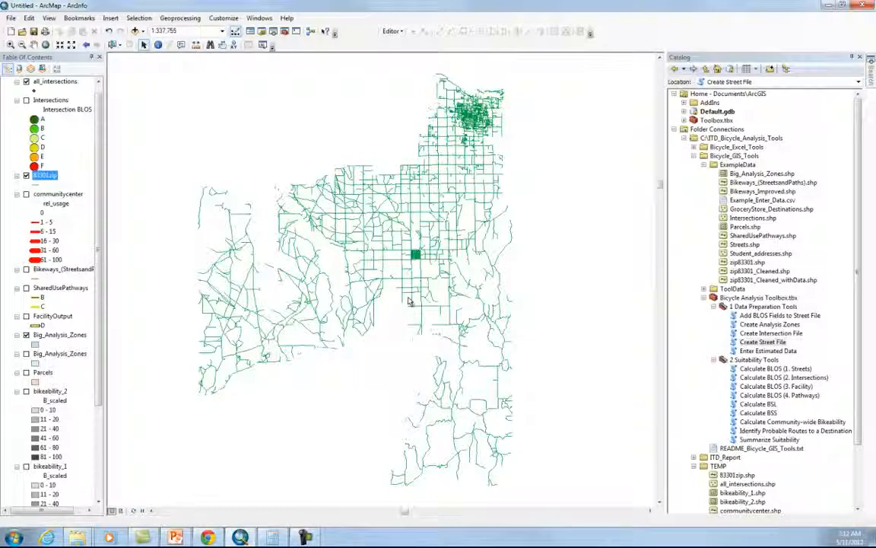
left_click(133, 511)
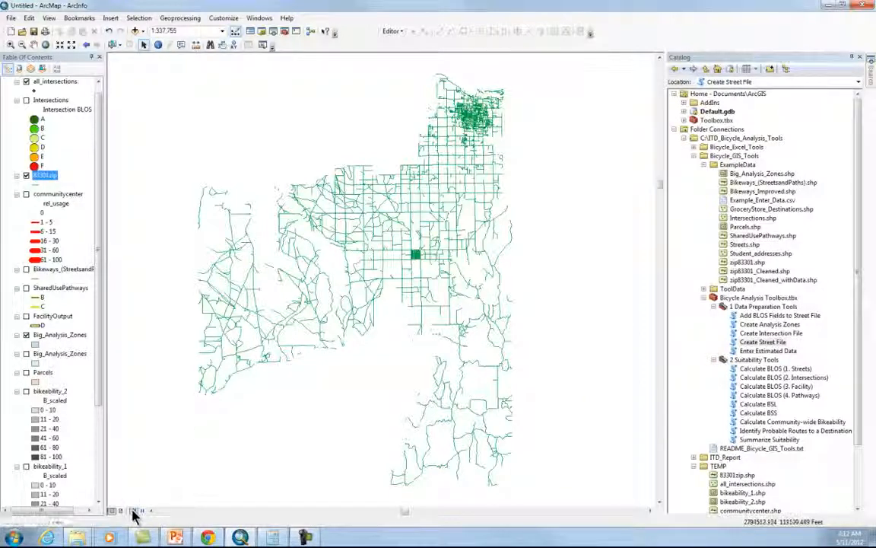
left_click(9, 44)
left_click_drag(444, 88, 509, 144)
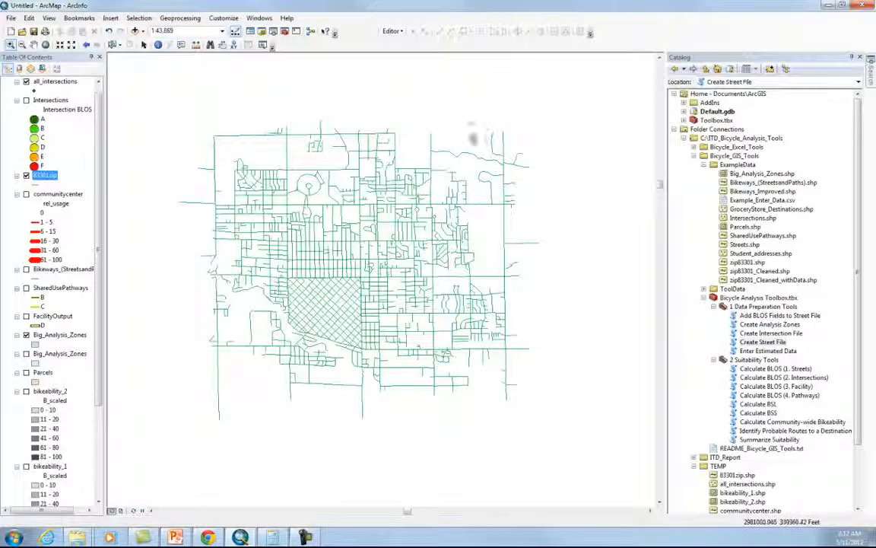
Start editing 83301zip again and delete the isolated links near the northeast edge of the network through the attribute table
left_click(391, 31)
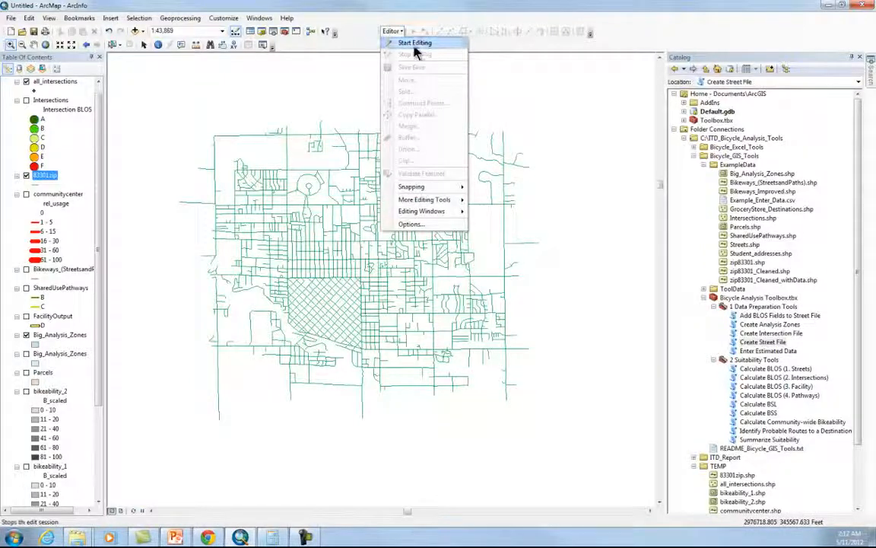
left_click(415, 41)
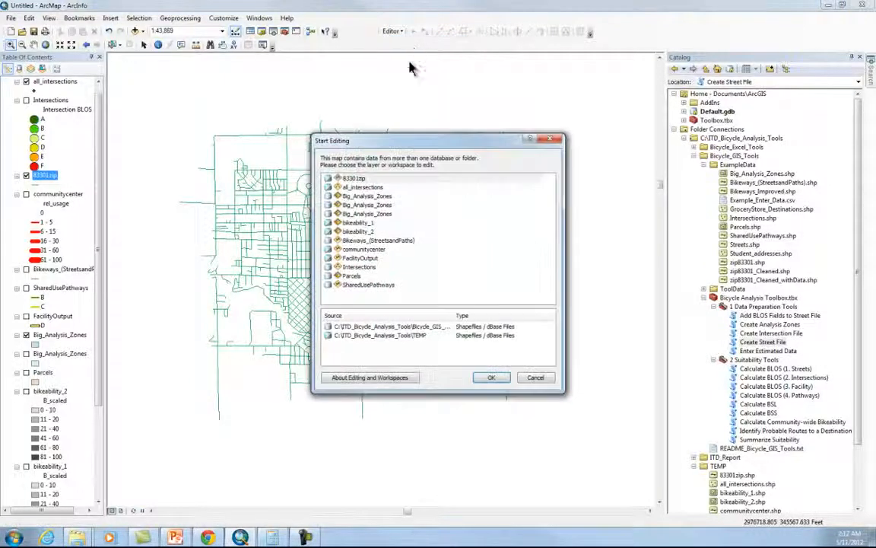
left_click(491, 377)
left_click(112, 44)
left_click_drag(449, 121, 485, 142)
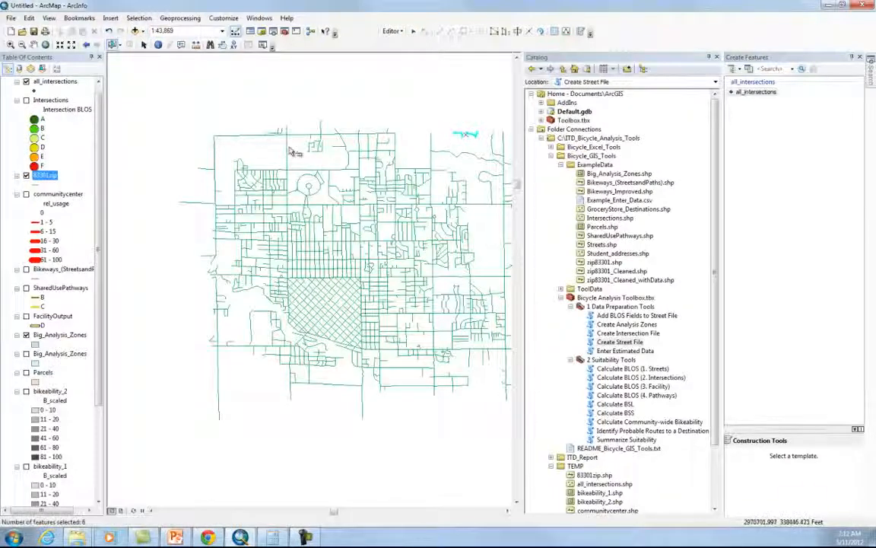
right_click(49, 173)
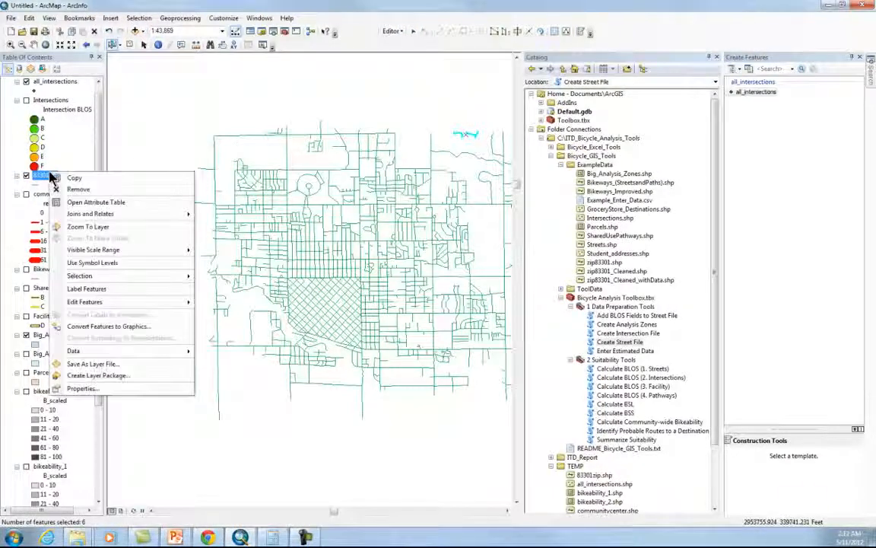
left_click(93, 202)
left_click(228, 177)
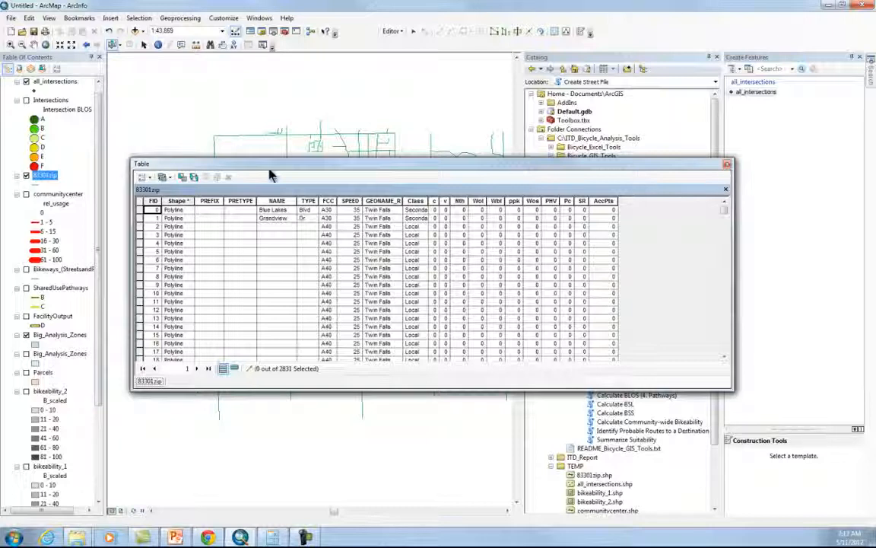
left_click(727, 163)
Stop editing and save the deletion of the isolated links
left_click(394, 32)
left_click(403, 54)
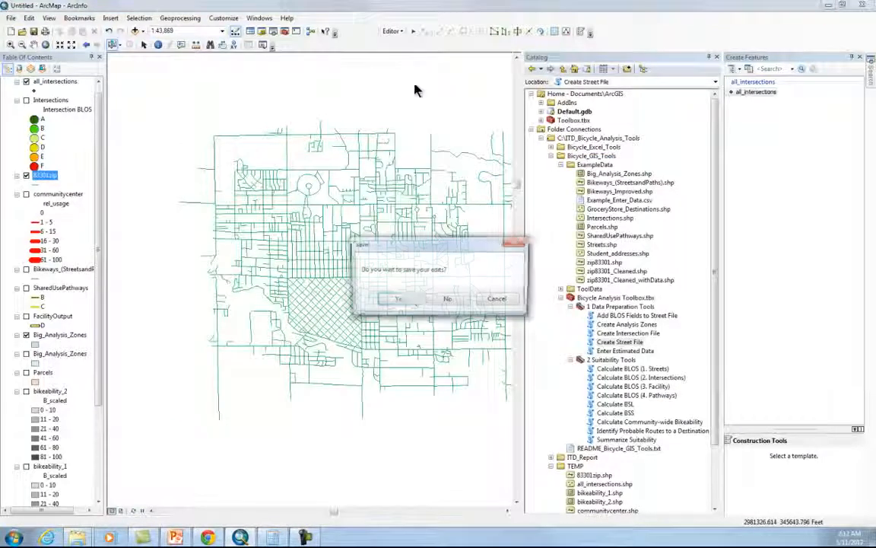
left_click(406, 298)
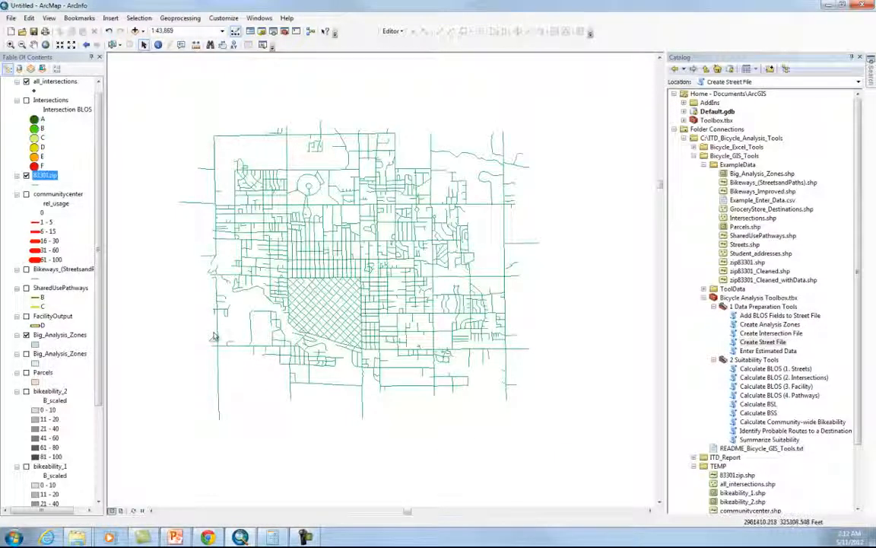
Open the 83301zip attribute table, fit the Class column to its contents, and examine the street classes down to the last records
right_click(43, 175)
left_click(84, 206)
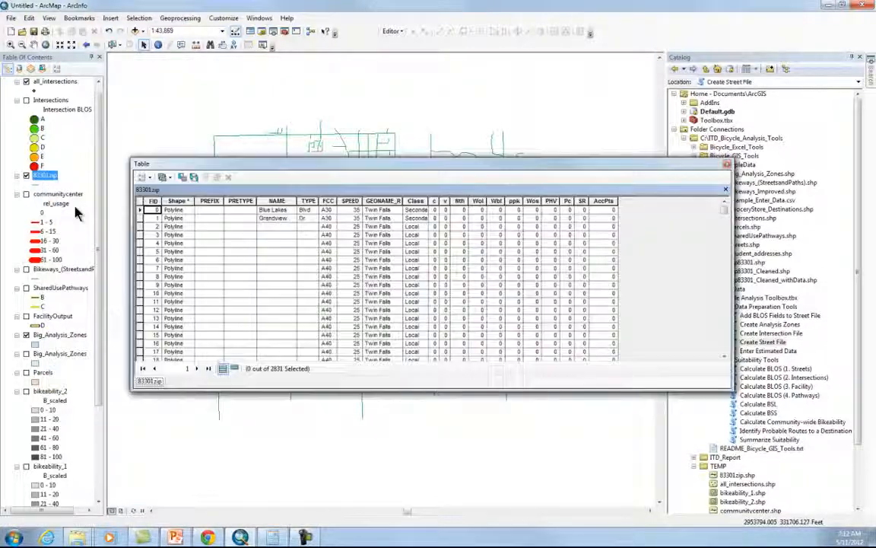
double_click(429, 201)
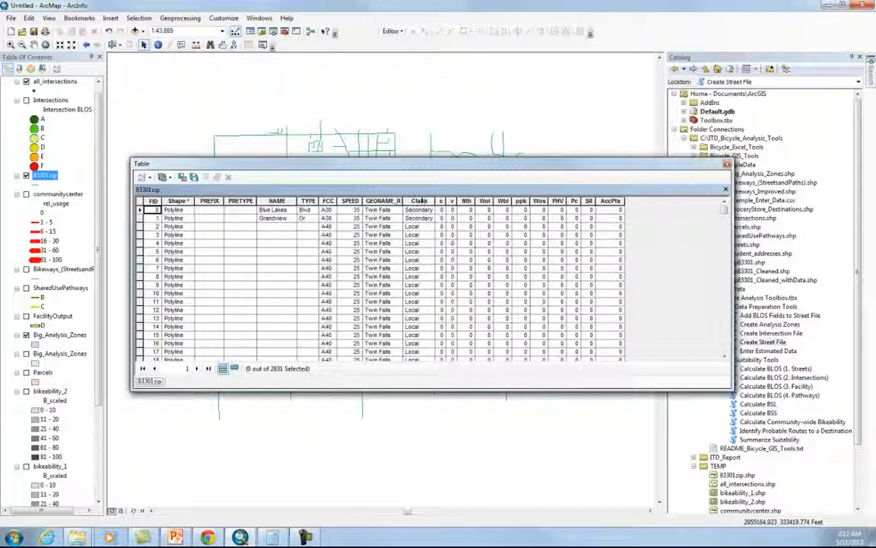
left_click_drag(724, 205, 725, 353)
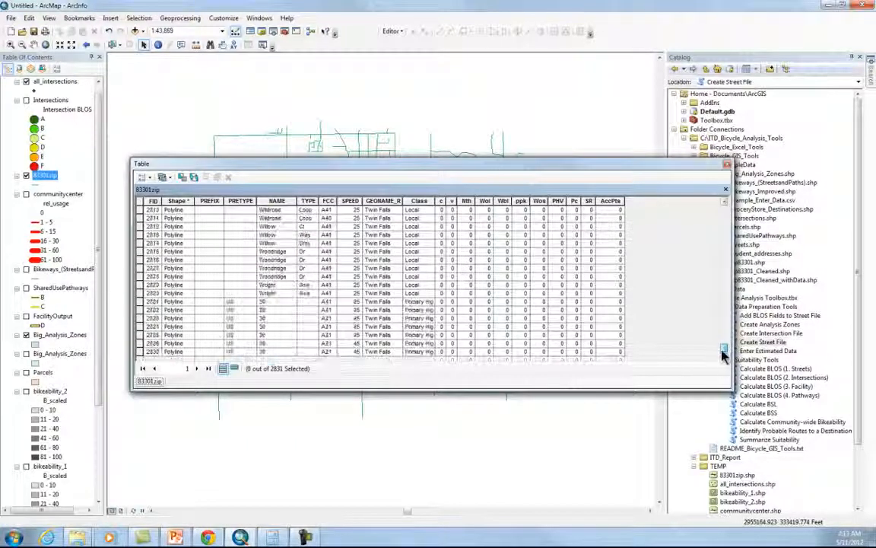
Close the attribute table, read the Enter Estimated Data tool's description, and dismiss the tool without running it
left_click_drag(682, 163, 634, 246)
left_click(680, 248)
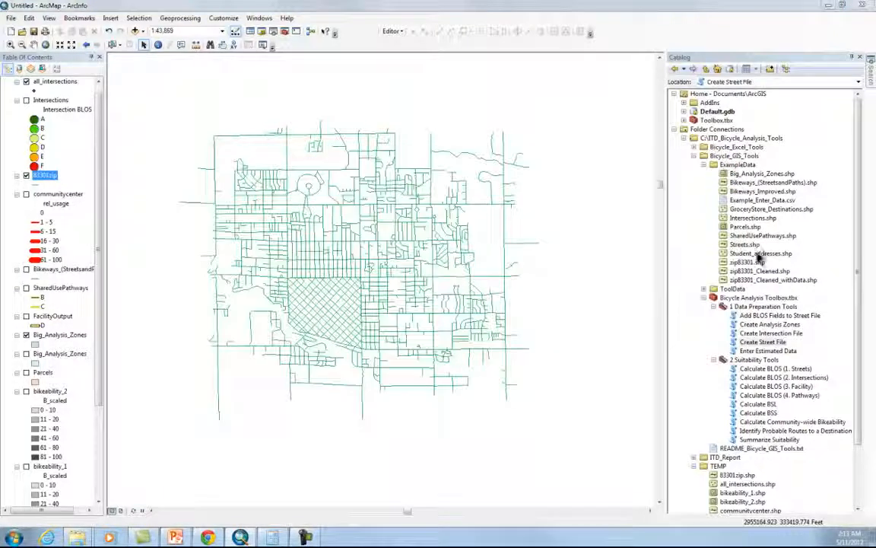
double_click(757, 352)
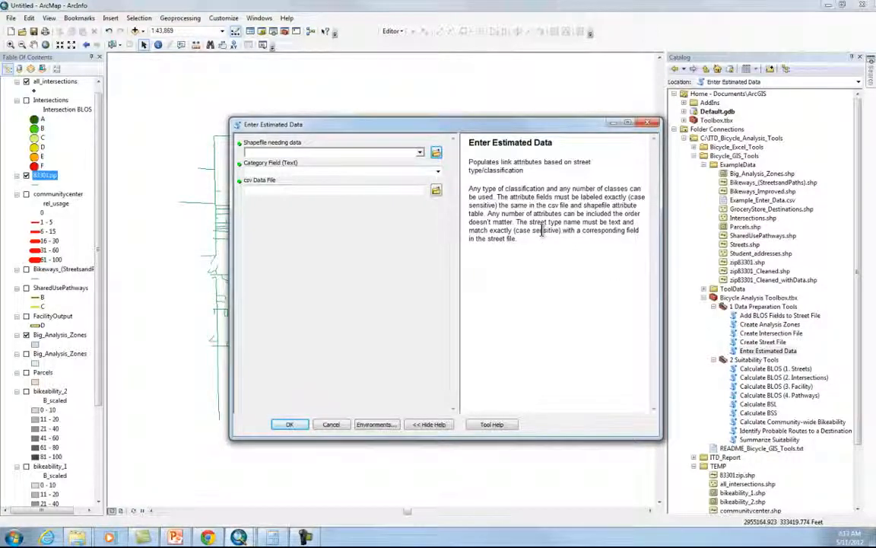
left_click(334, 426)
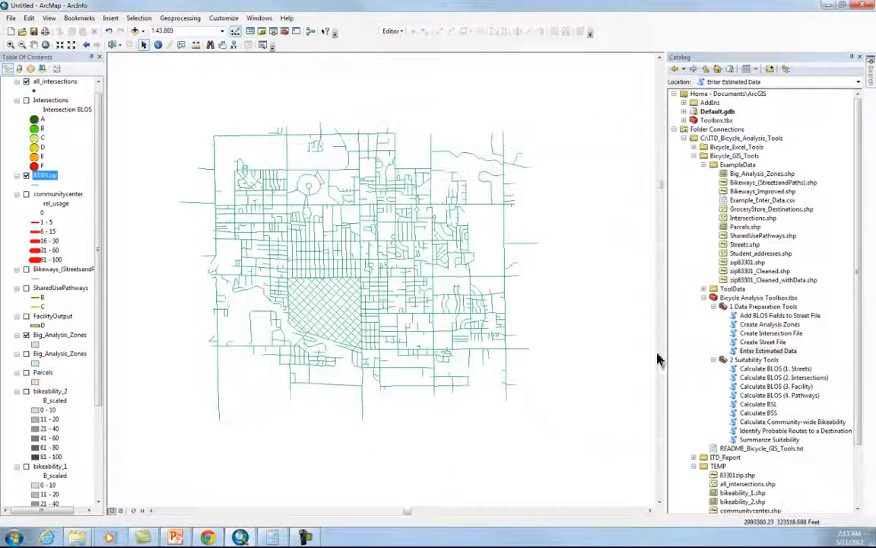
Open Example_Enter_Data.csv in Excel, fit the Class column to its contents, examine the estimates per street class, and close the file without saving
left_click(745, 202)
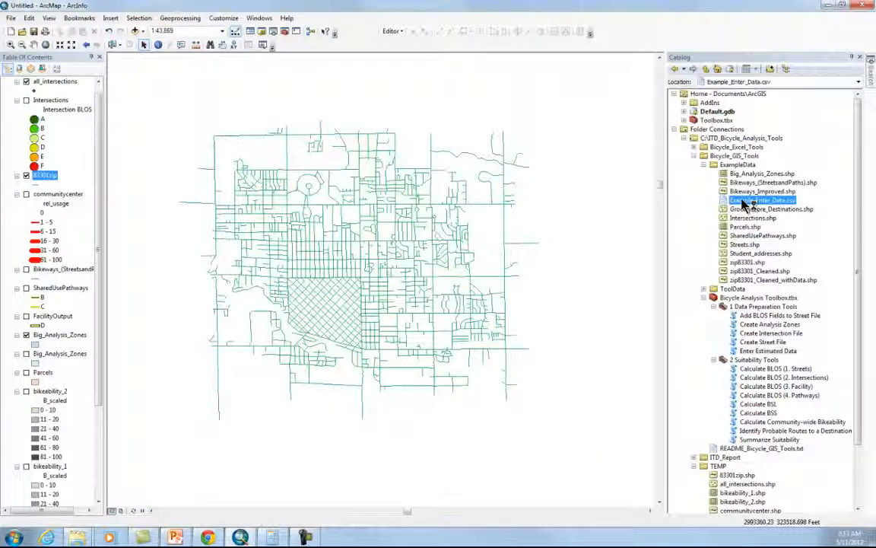
double_click(744, 202)
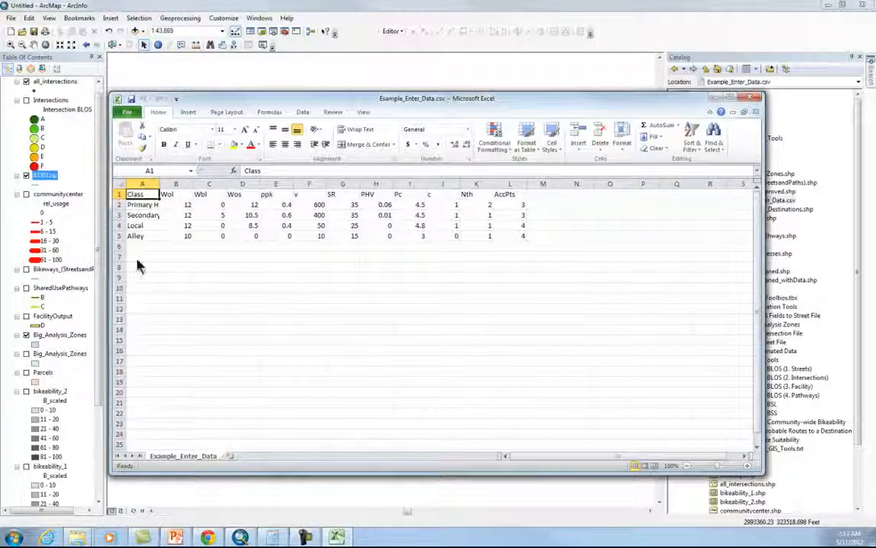
double_click(161, 184)
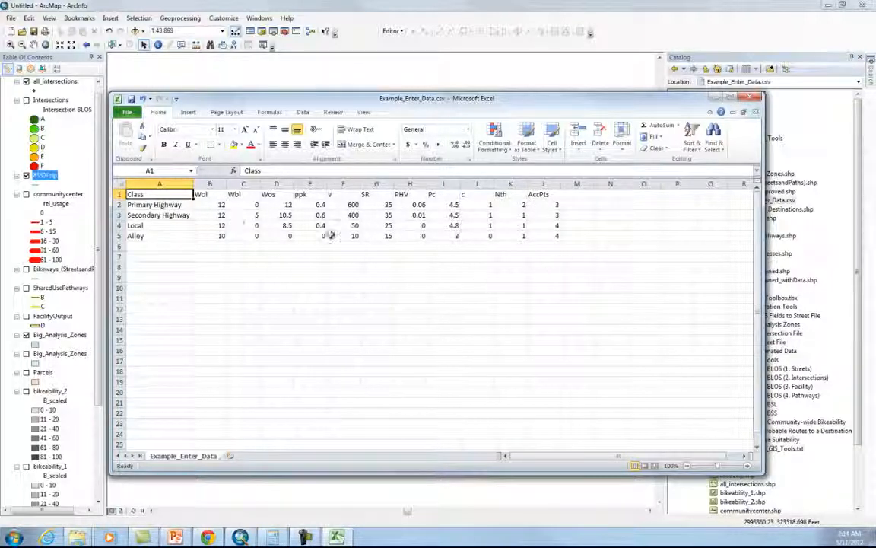
left_click(750, 97)
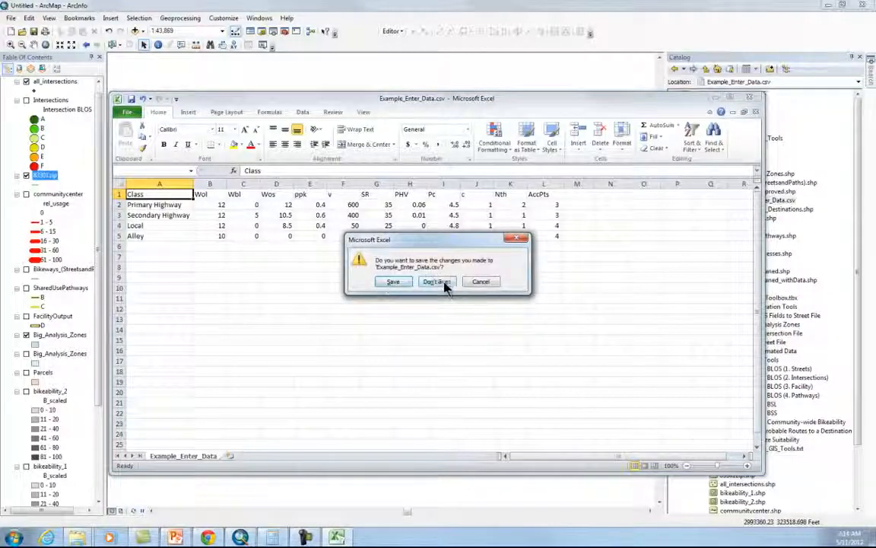
left_click(441, 282)
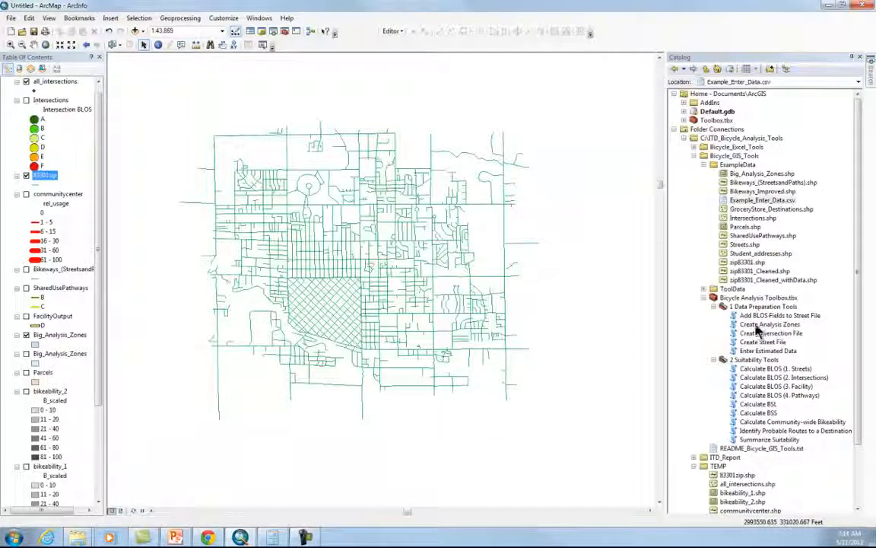
Set up the Enter Estimated Data tool with 83301zip as the shapefile needing data and Class as the category field
double_click(767, 351)
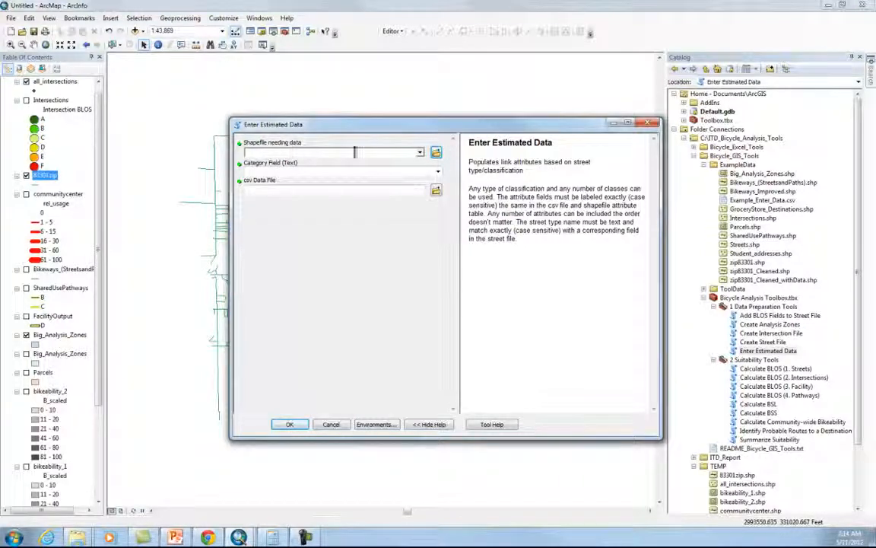
left_click(417, 152)
left_click(420, 153)
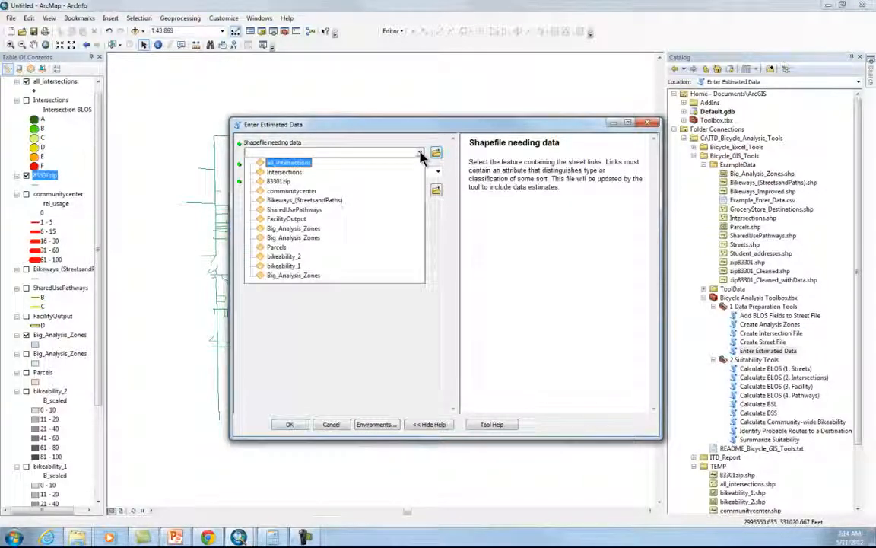
left_click(286, 185)
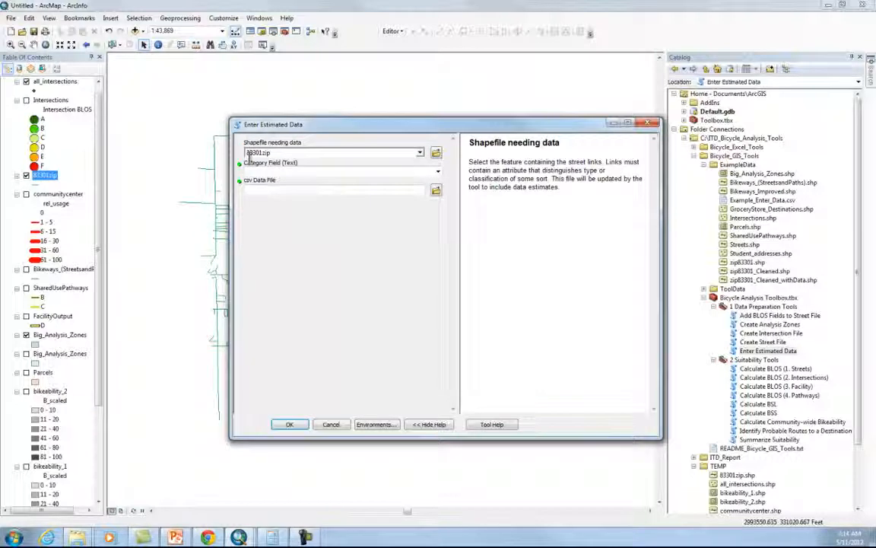
left_click(438, 172)
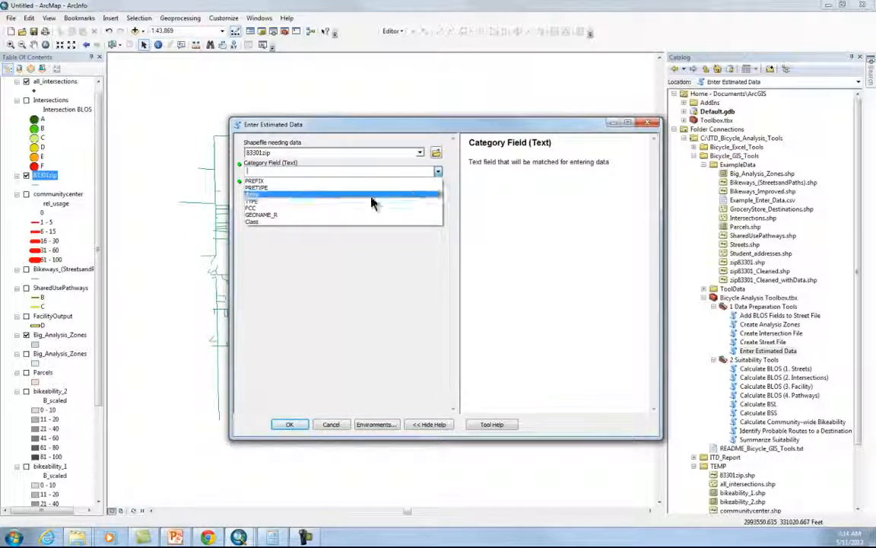
left_click(292, 221)
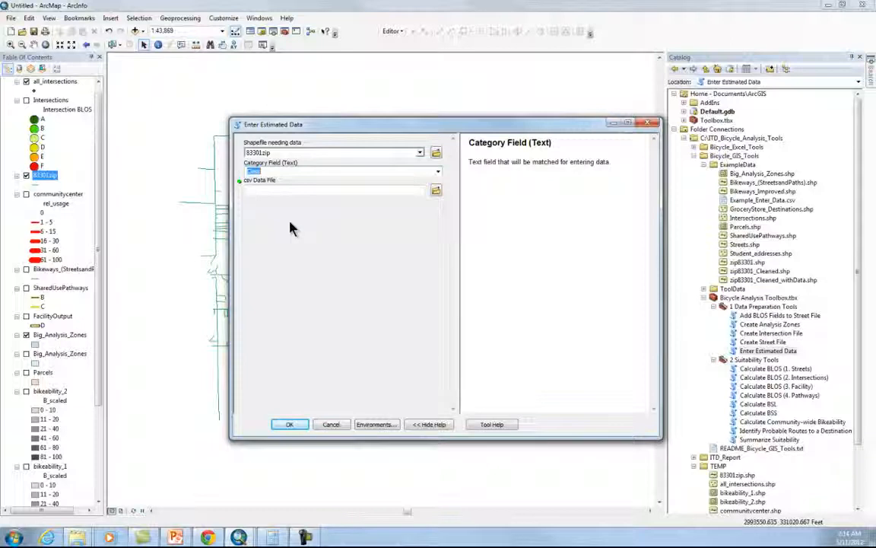
Use Example_Enter_Data.csv from the ExampleData folder as the csv data file, run Enter Estimated Data, and dismiss its completion report
left_click(437, 191)
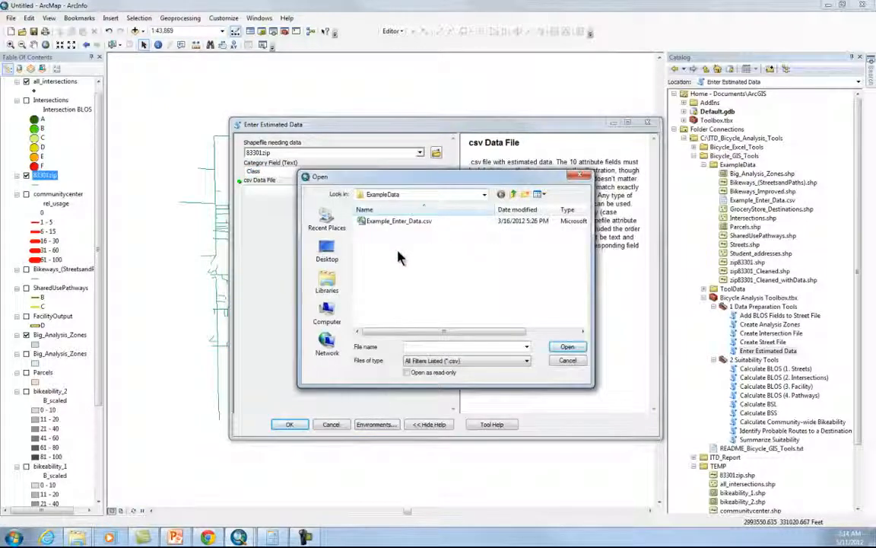
left_click(403, 221)
left_click(567, 346)
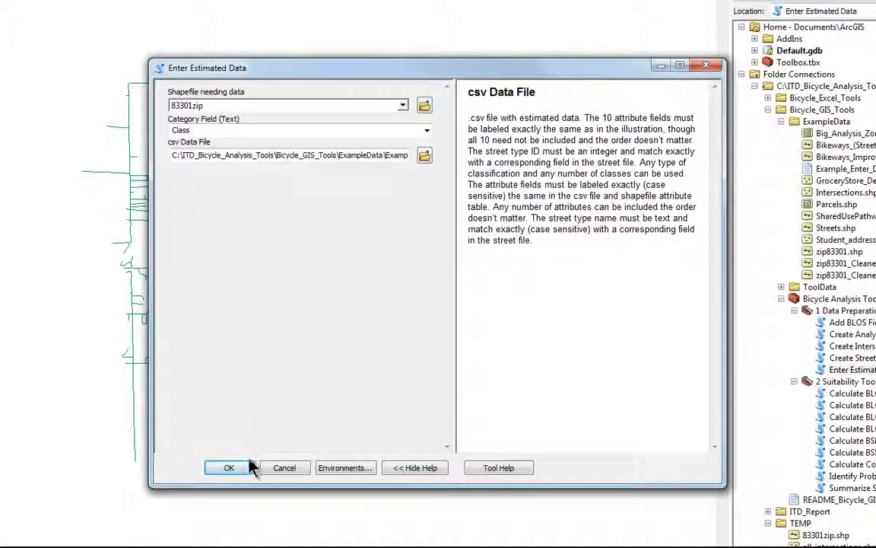
left_click(230, 467)
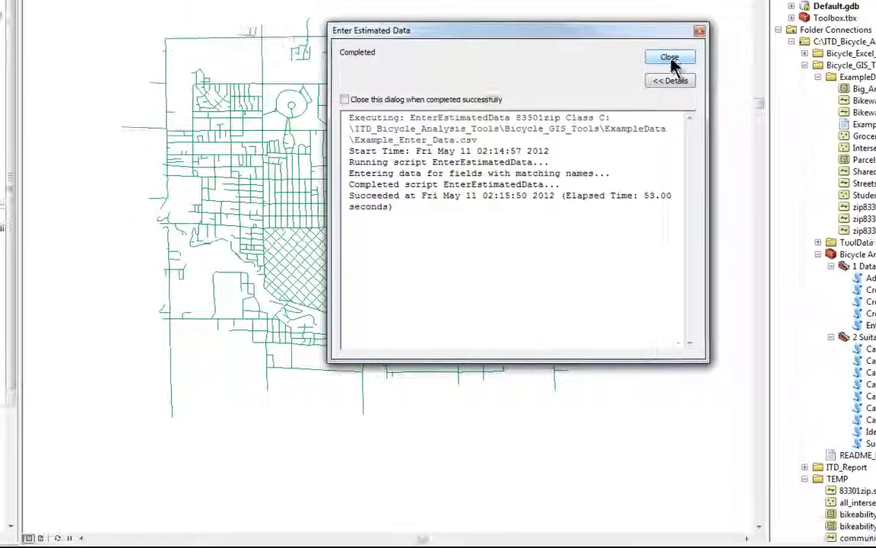
left_click(635, 103)
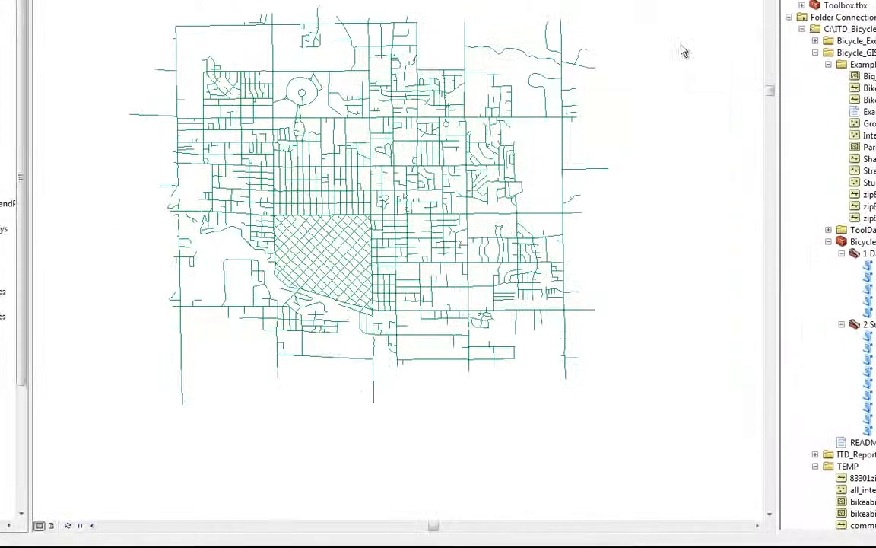
Open the 83301zip attribute table to examine the populated estimate fields, placing it so the northern street network stays visible
right_click(1, 52)
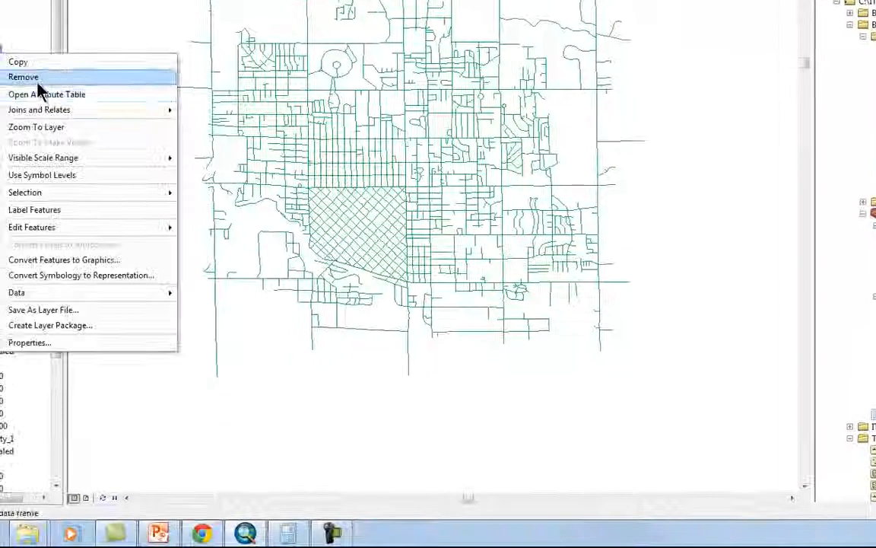
left_click(41, 93)
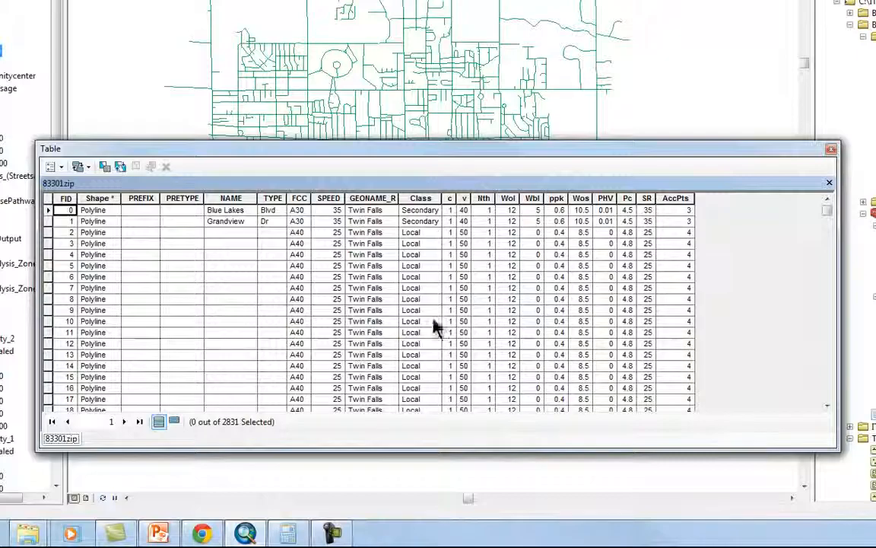
left_click_drag(657, 151, 708, 189)
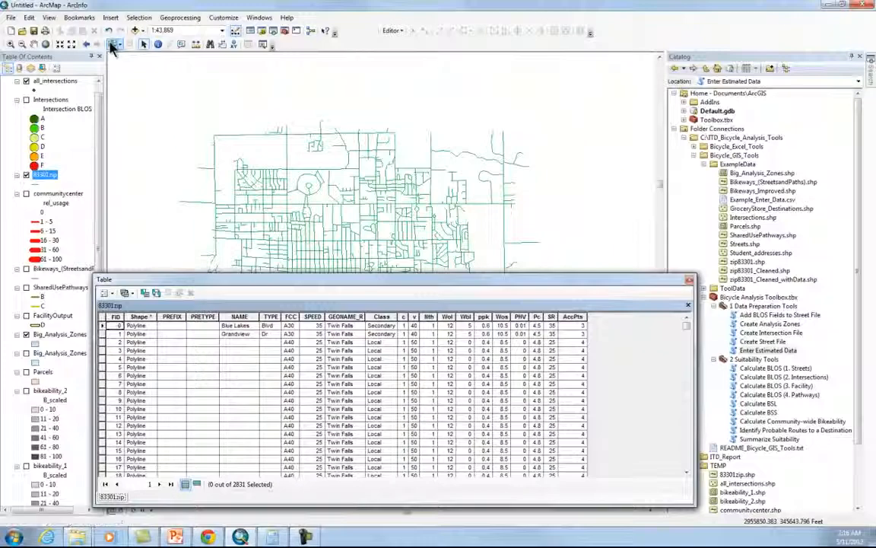
Select the US 93 link in the northern part of the network and set its Wbl value to 5 with the Field Calculator
left_click(331, 152)
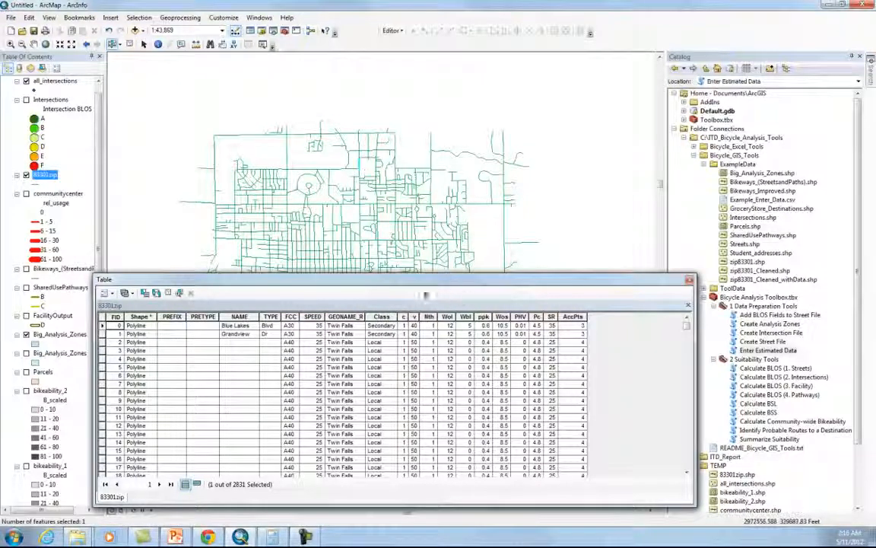
left_click(196, 484)
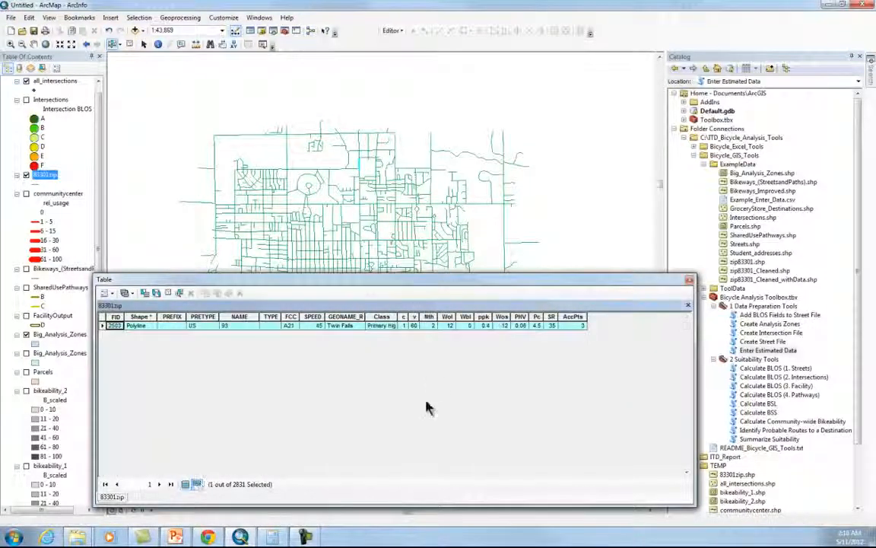
left_click(466, 325)
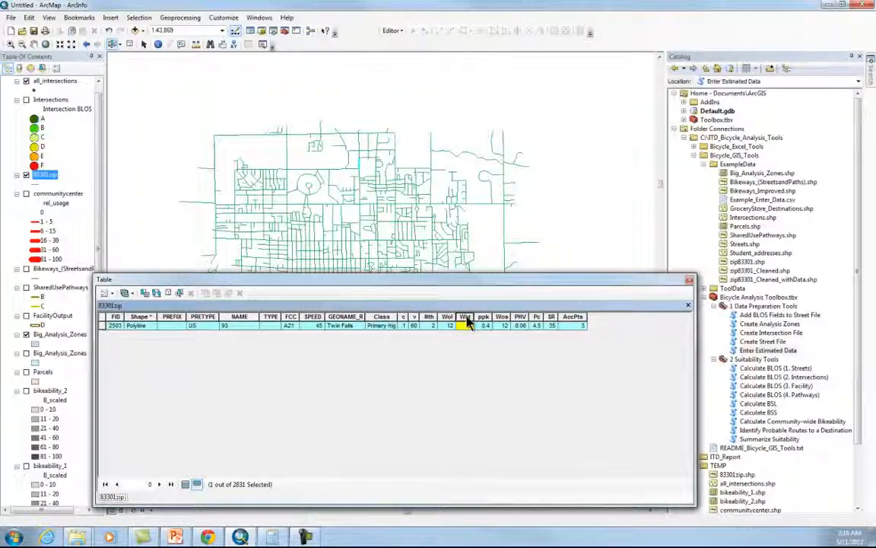
right_click(465, 318)
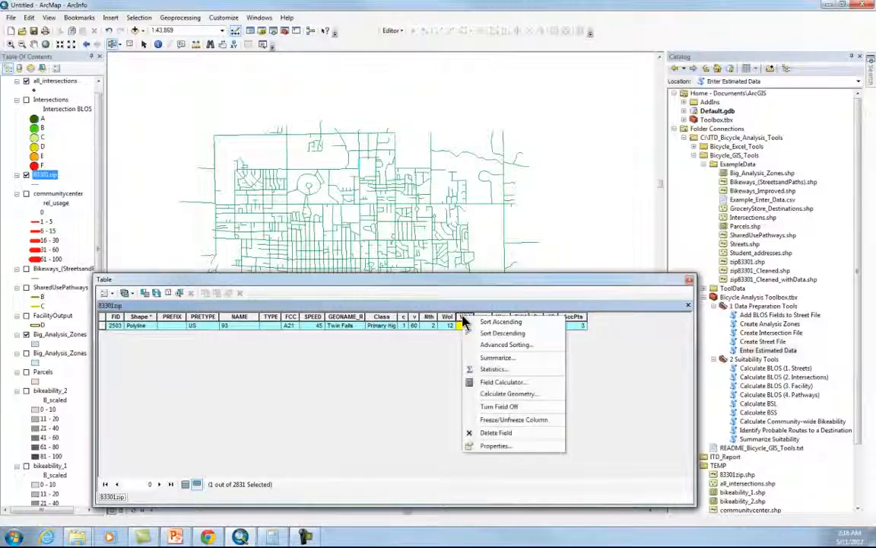
left_click(499, 382)
type("0")
left_click(498, 394)
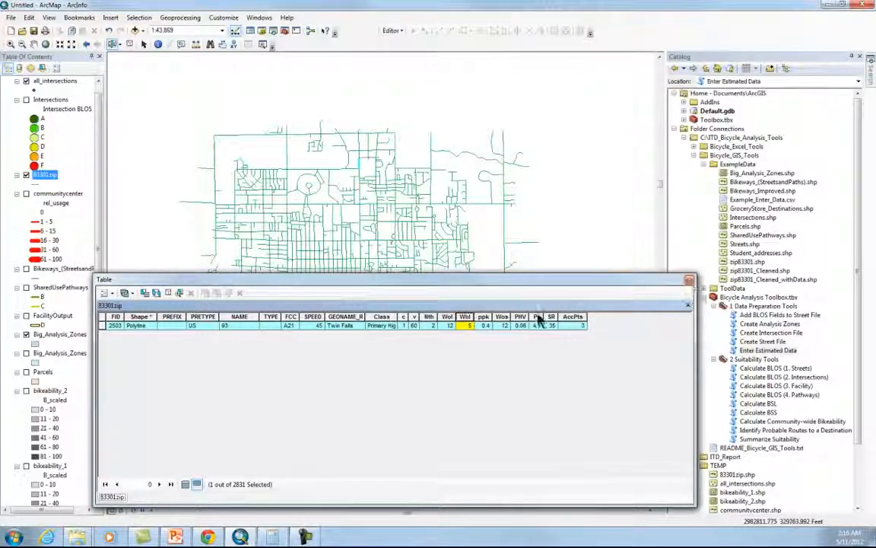
left_click(185, 485)
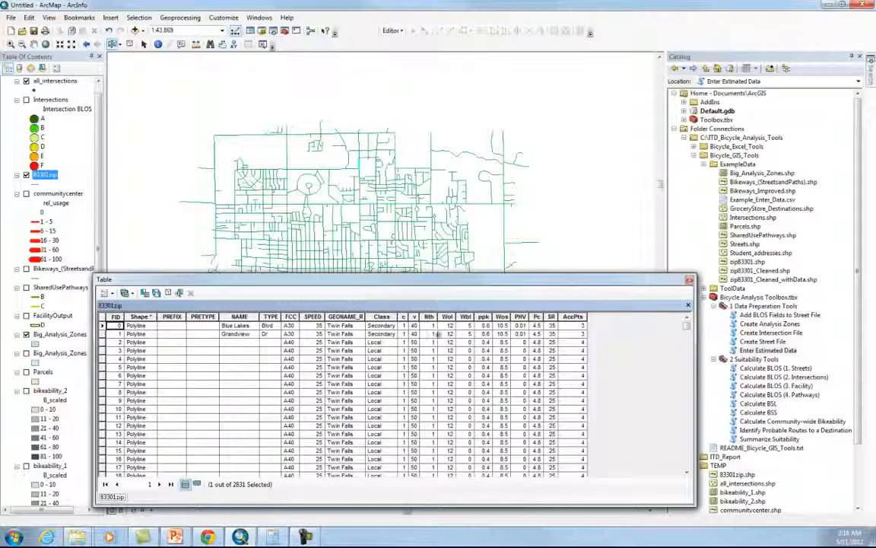
Review the class estimates in Example_Enter_Data.csv again, and close both the file and the 83301zip attribute table
left_click(770, 201)
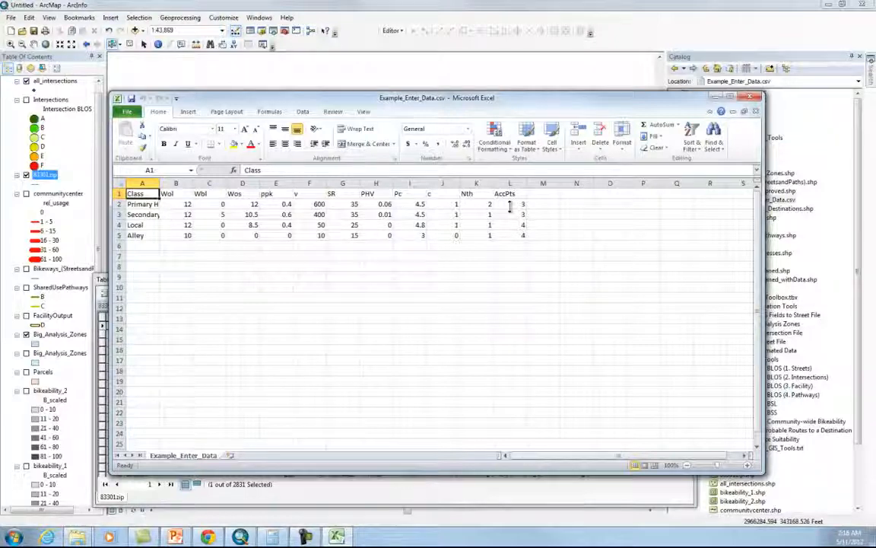
left_click(750, 100)
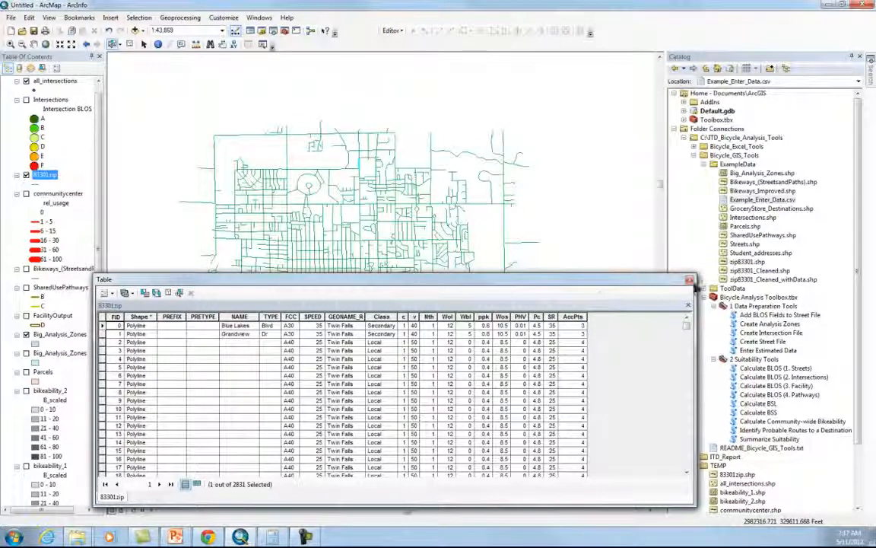
left_click(689, 279)
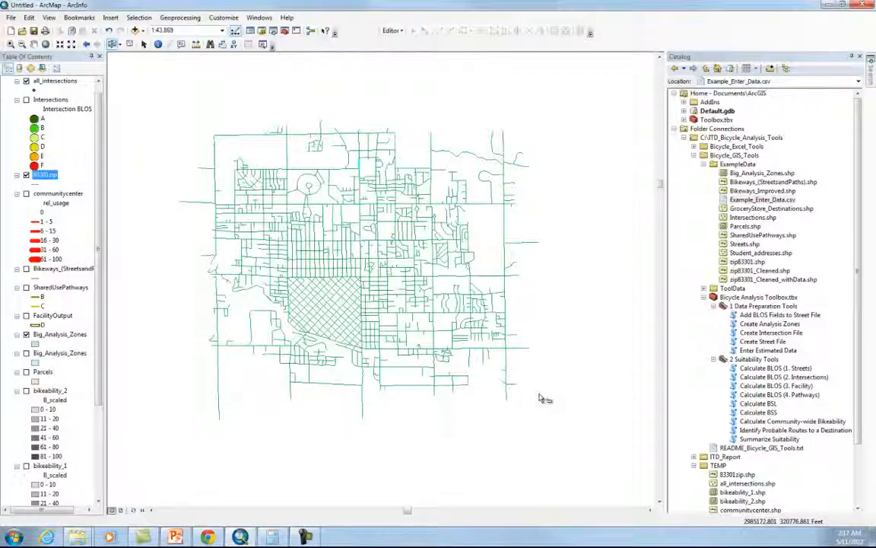
Switch to the training presentation in PowerPoint and start the slide show from the "Thank you!" slide
left_click(174, 537)
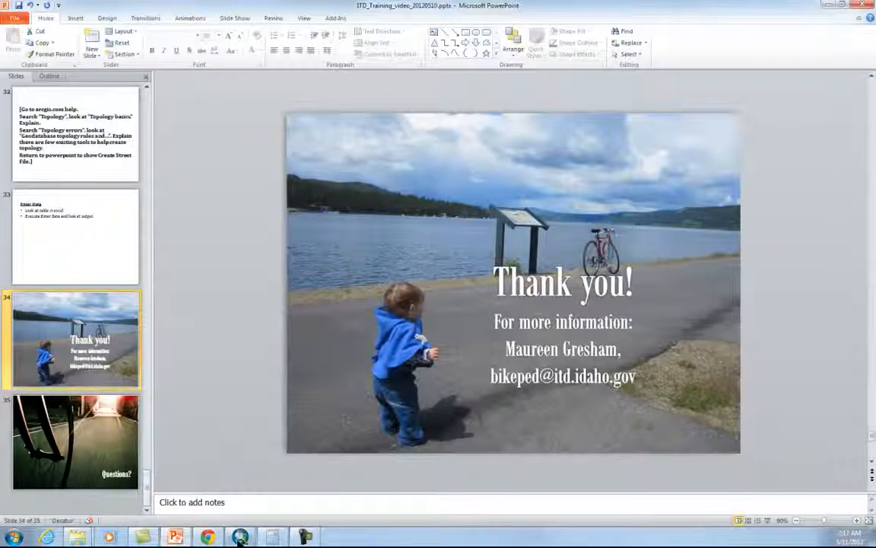
left_click(768, 520)
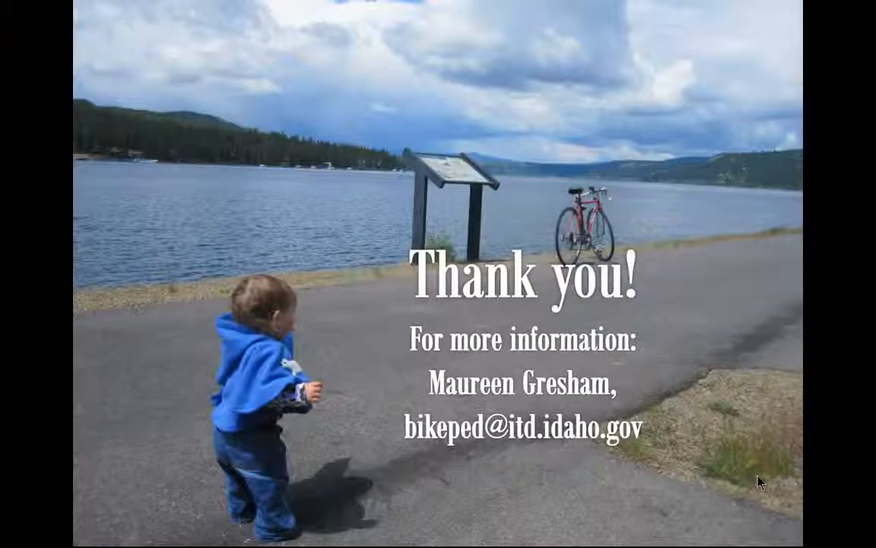